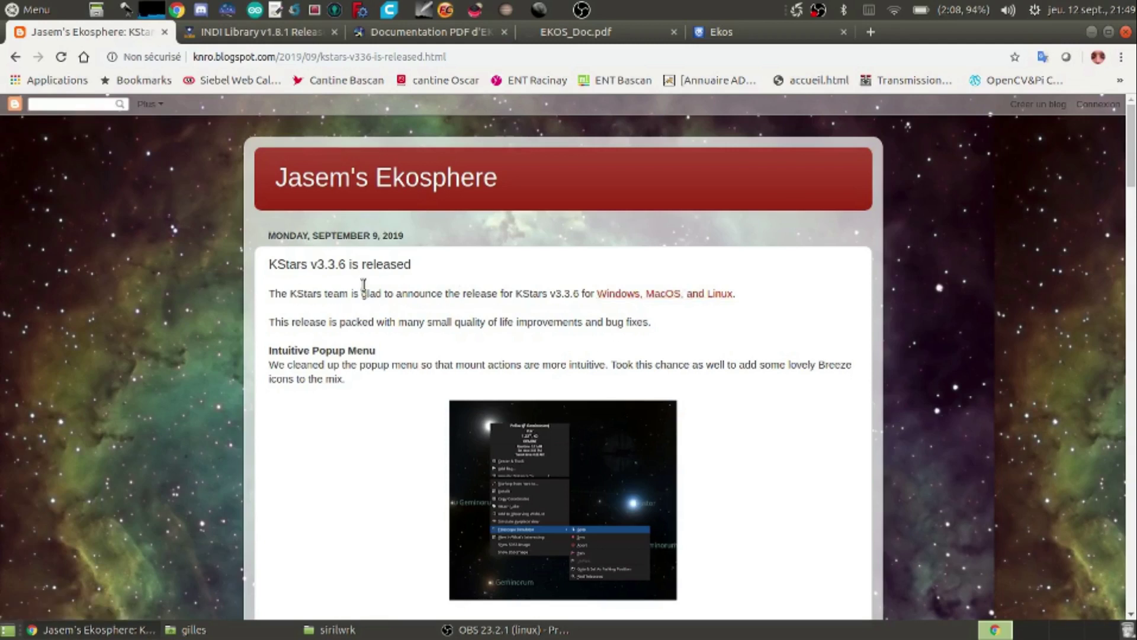
Read the introduction of the KStars v3.3.6 release announcement, including its supported platforms and improvements.
left_click_drag(270, 264, 351, 264)
left_click(500, 298)
scroll(440, 322, "down", 3)
scroll(438, 319, "up", 3)
triple_click(502, 294)
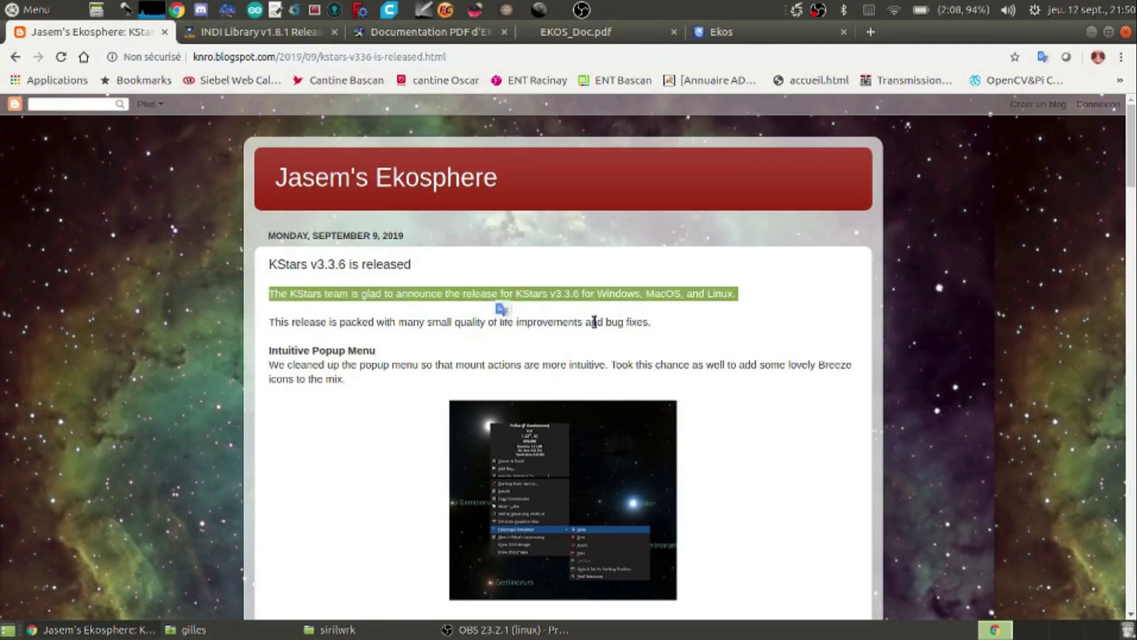
left_click(661, 328)
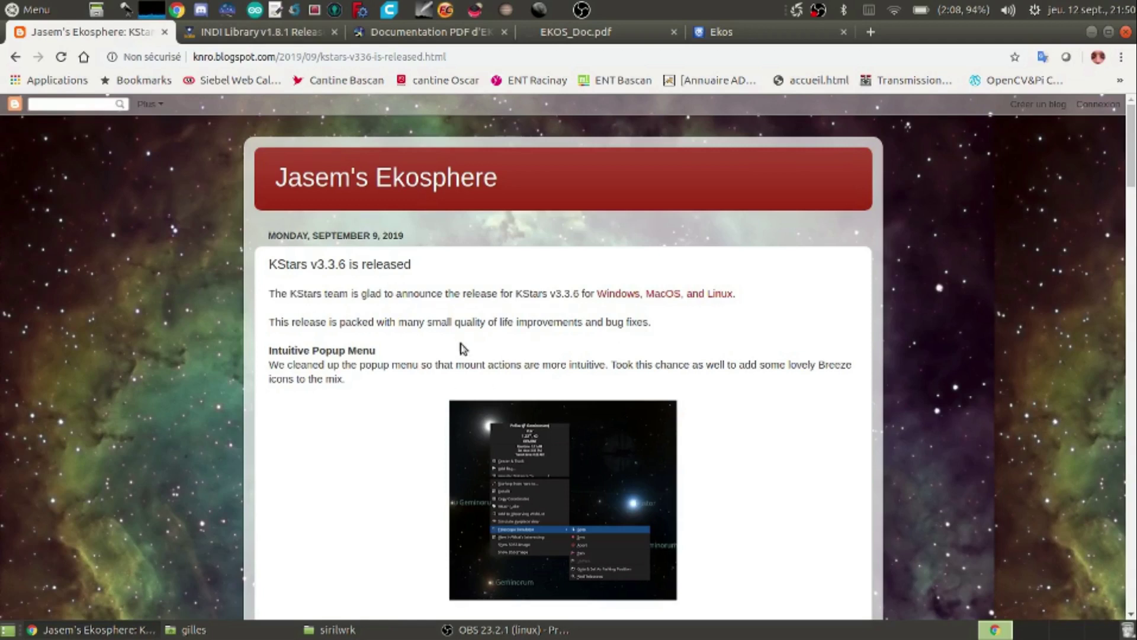
double_click(526, 322)
left_click(663, 339)
Switch to KStars and display its version information.
left_click(128, 12)
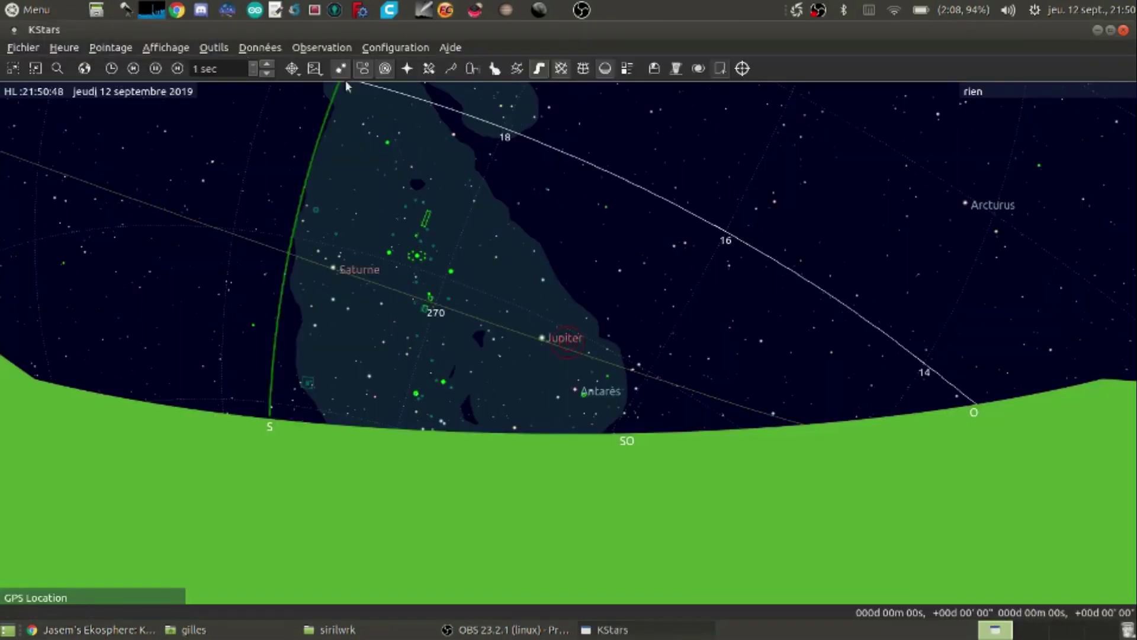
left_click(452, 50)
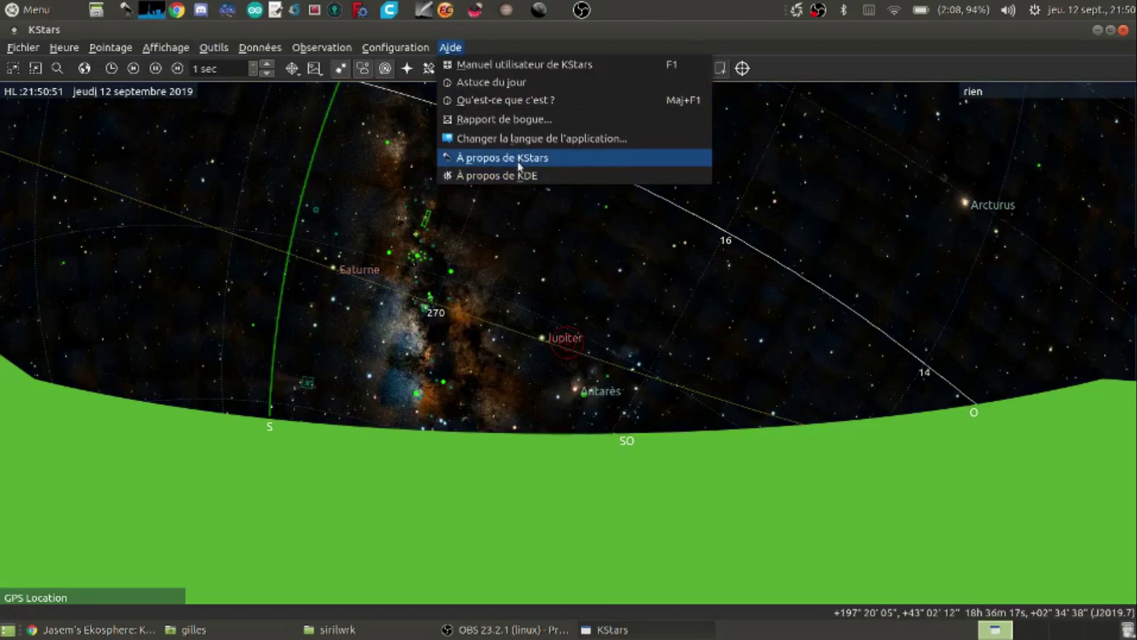
left_click(504, 157)
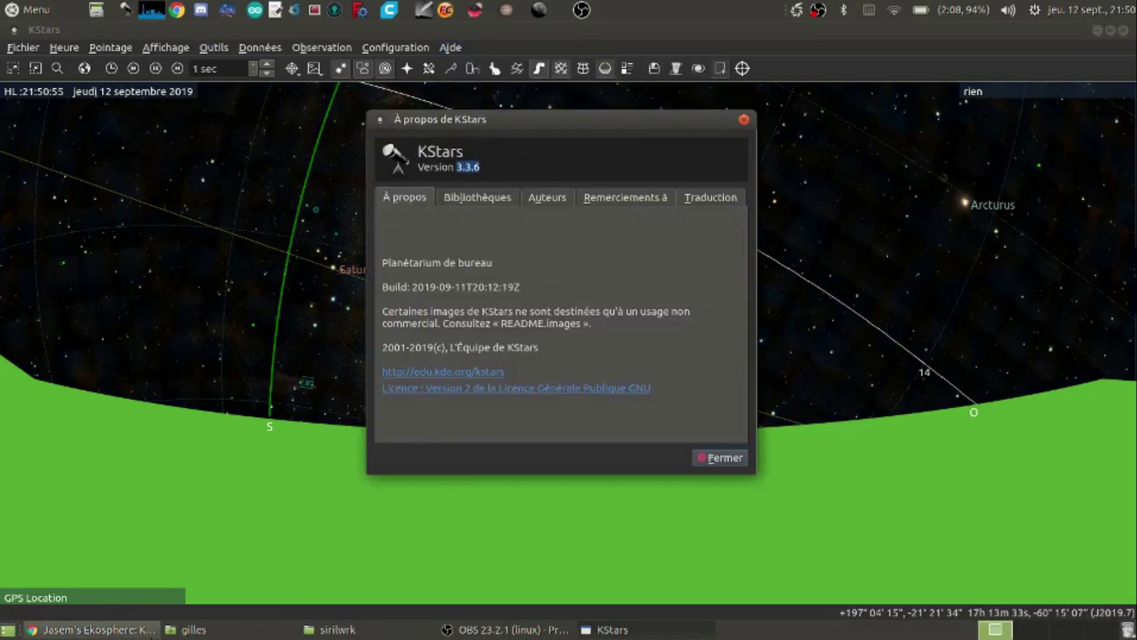
Return to the release announcement in the browser and read the Intuitive Popup Menu section.
left_click(122, 633)
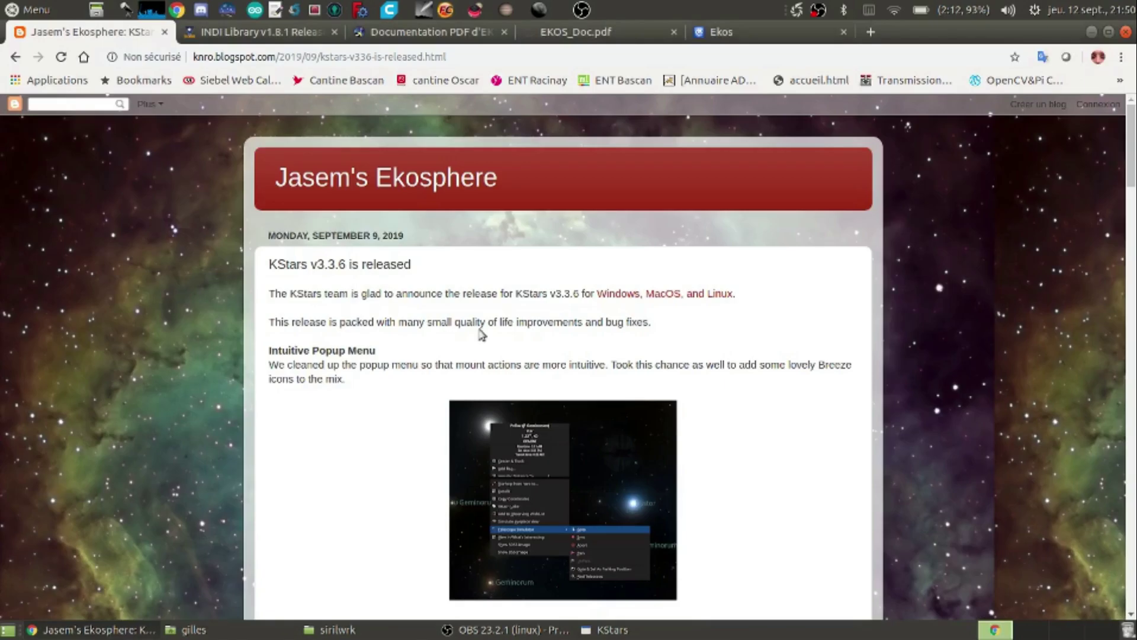
scroll(337, 368, "down", 1)
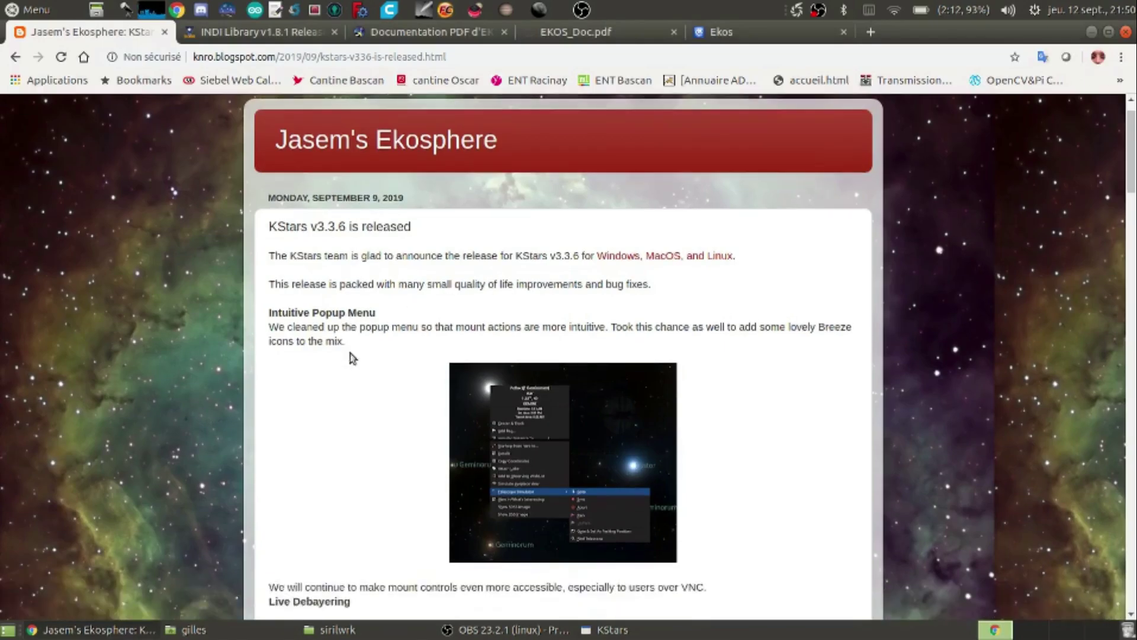
scroll(619, 310, "down", 2)
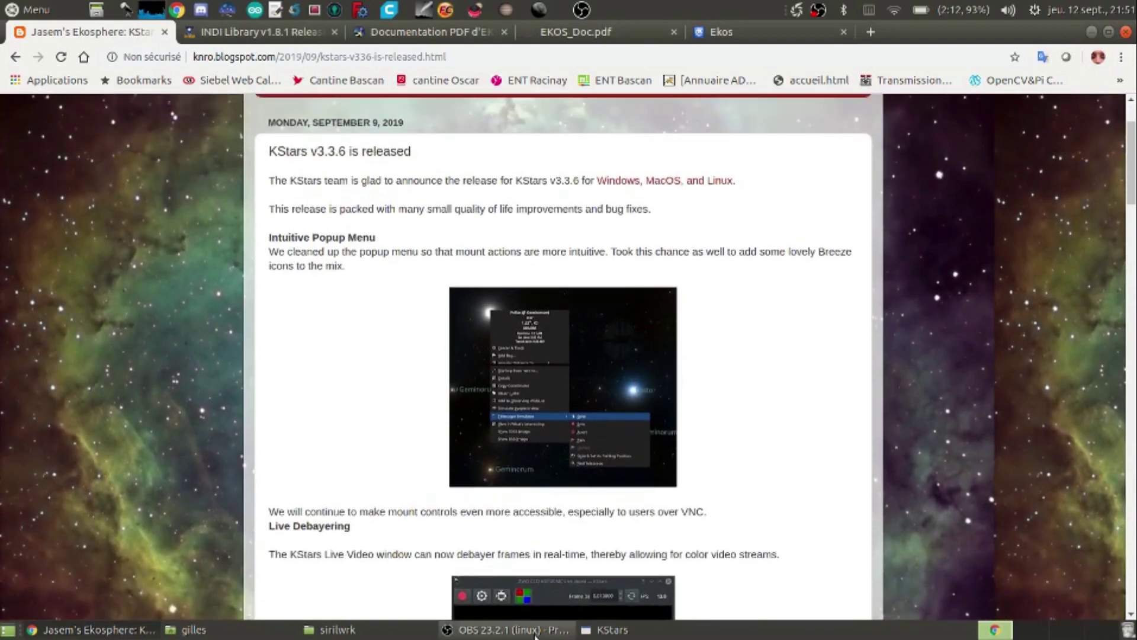
Switch back to KStars, dismiss the version information and open Ekos.
left_click(612, 630)
left_click(710, 462)
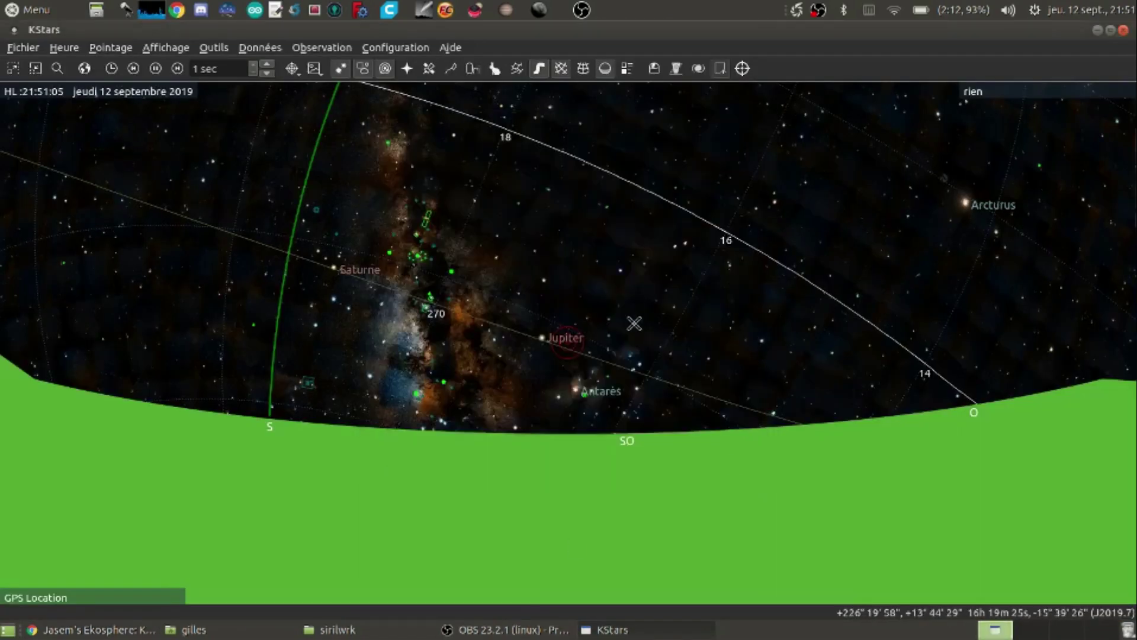
key("ctrl+k")
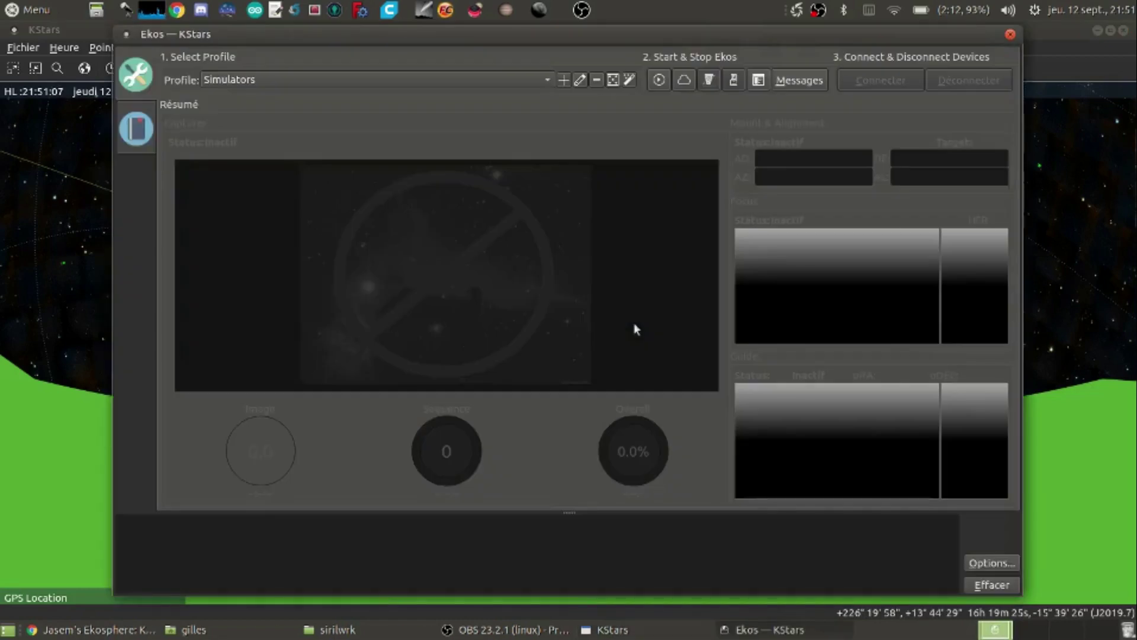
Set the CCD of the Simulators profile to ZWO CCD and save the profile.
left_click(581, 80)
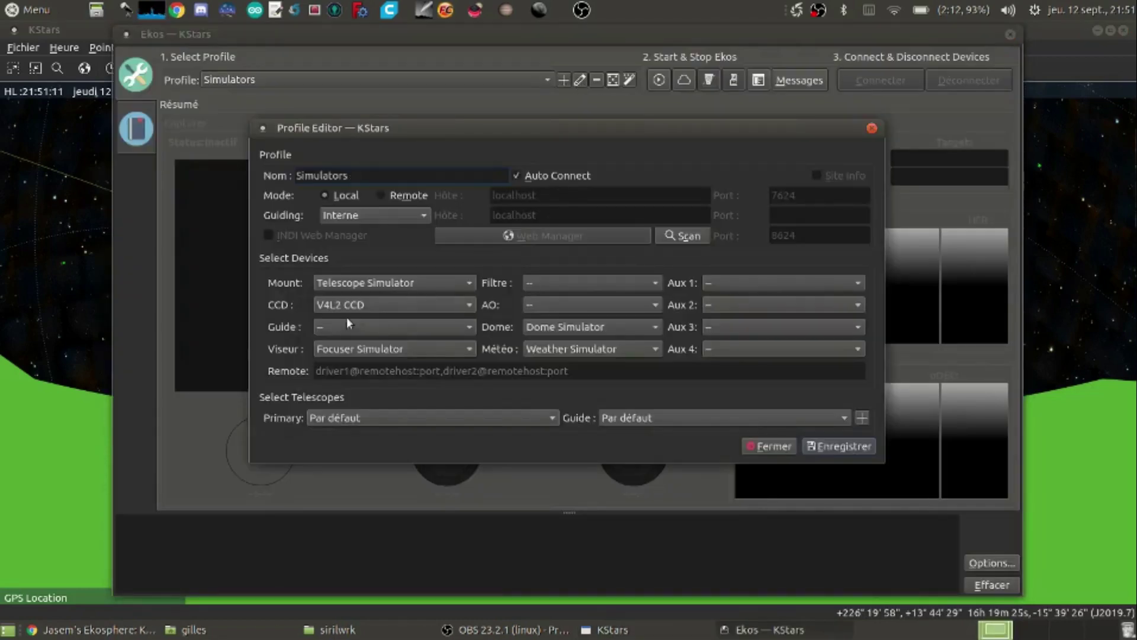
left_click(366, 305)
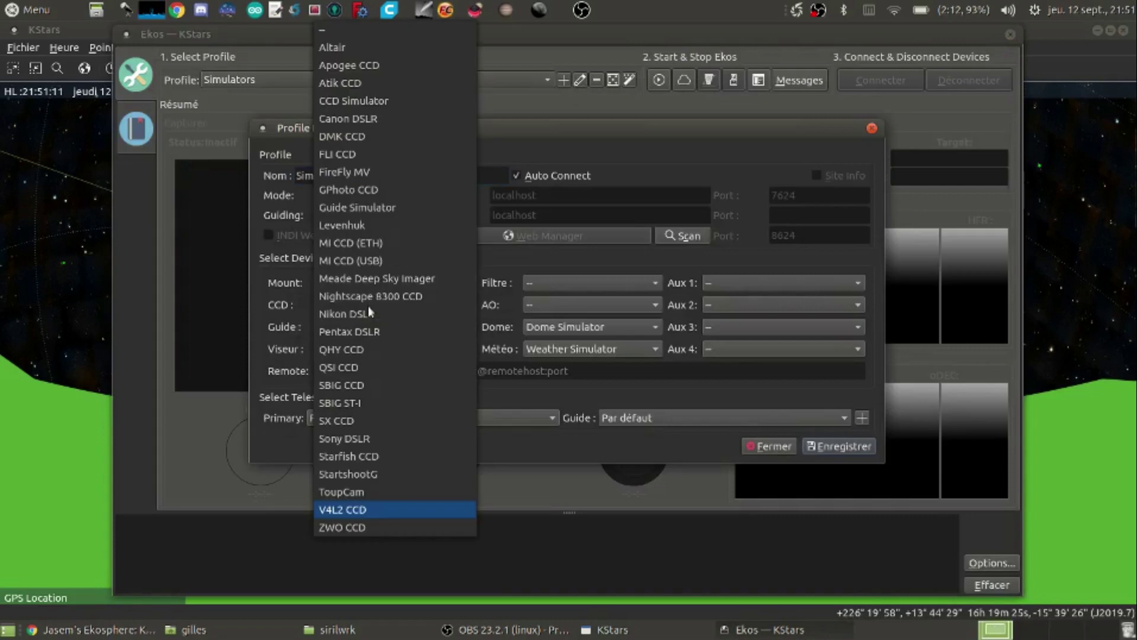
left_click(400, 527)
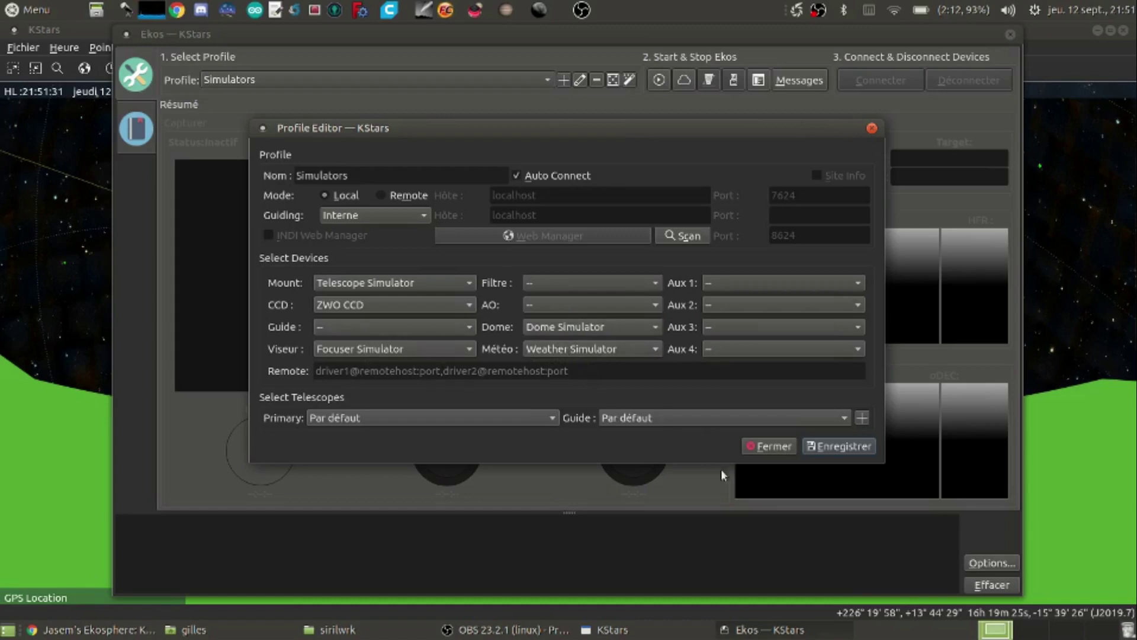
left_click(840, 446)
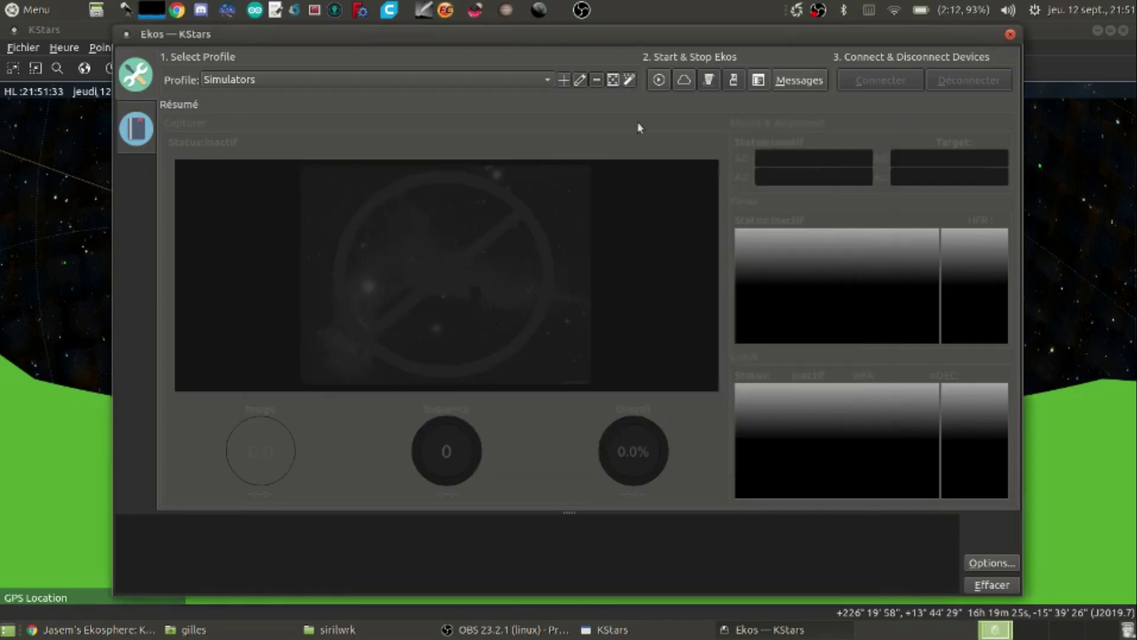
Start Ekos with the Simulators profile and turn on mount tracking, then leave the Ekos window.
left_click(659, 79)
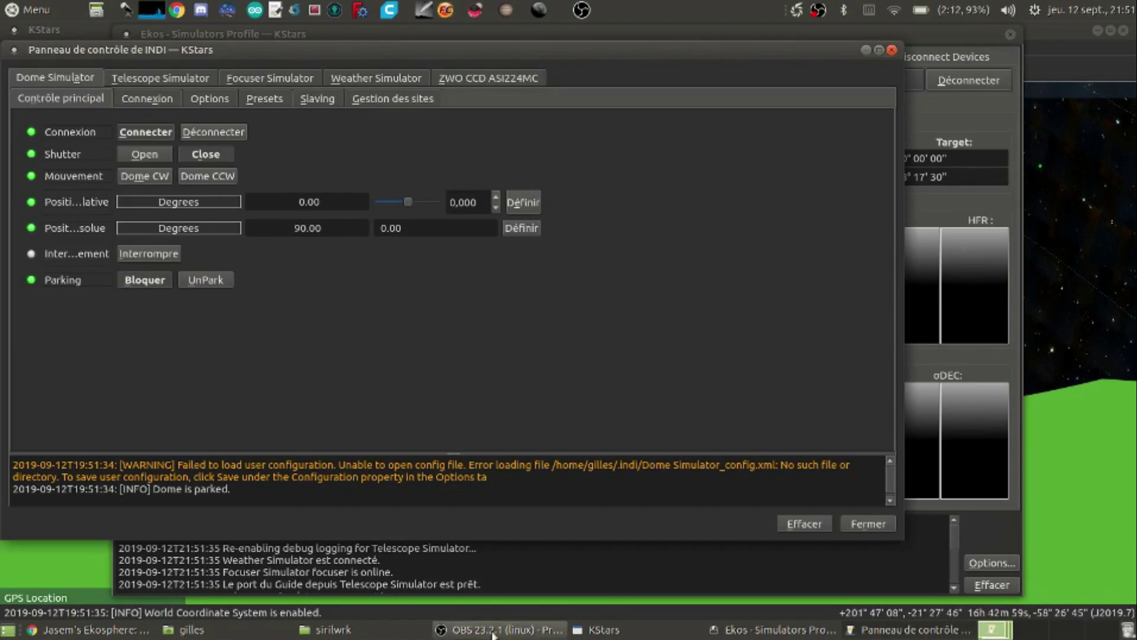
left_click(912, 115)
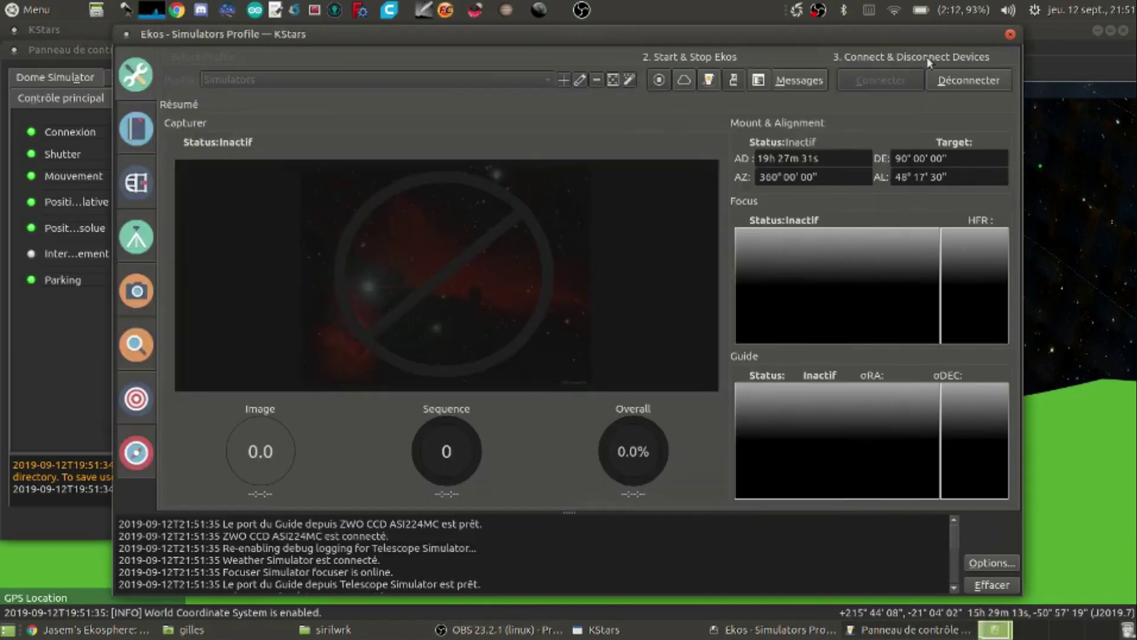
left_click(136, 237)
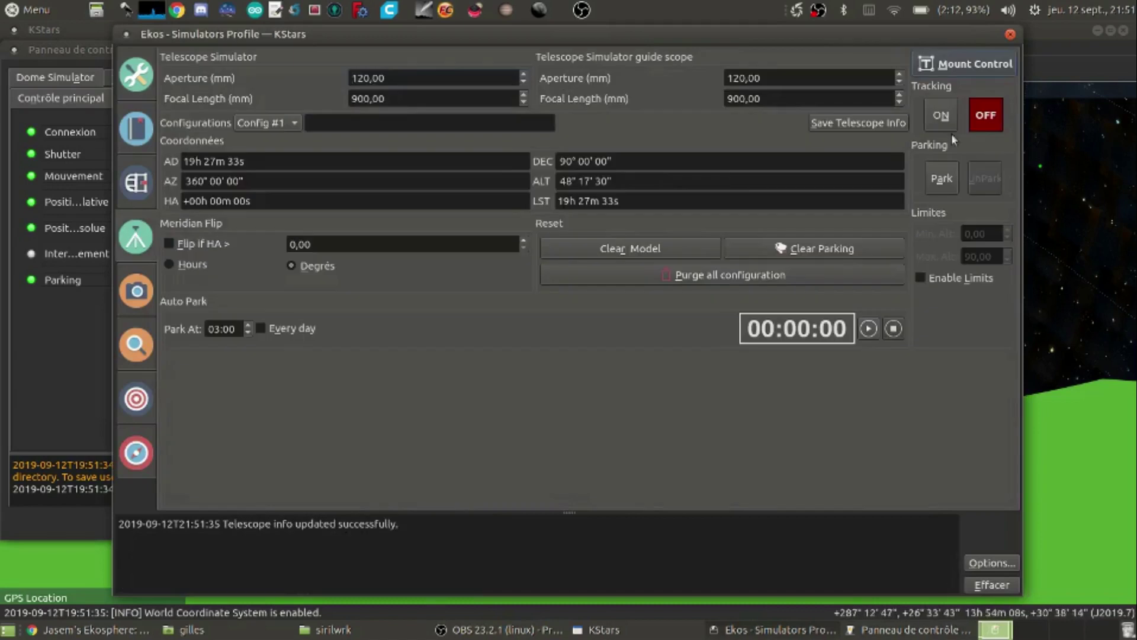
left_click(942, 115)
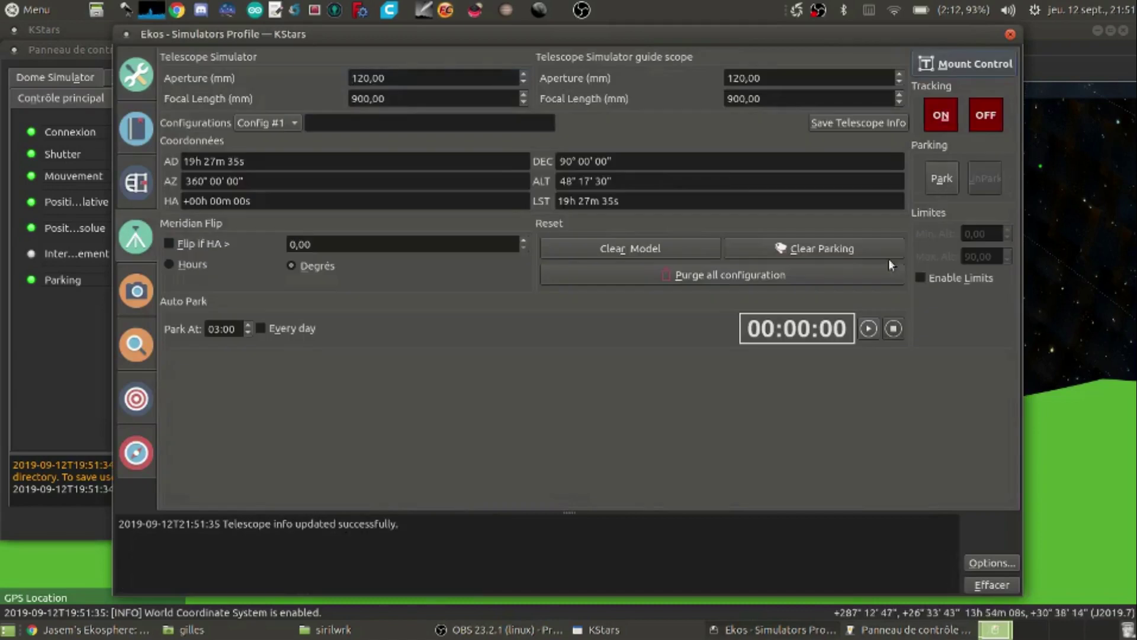
left_click(1011, 34)
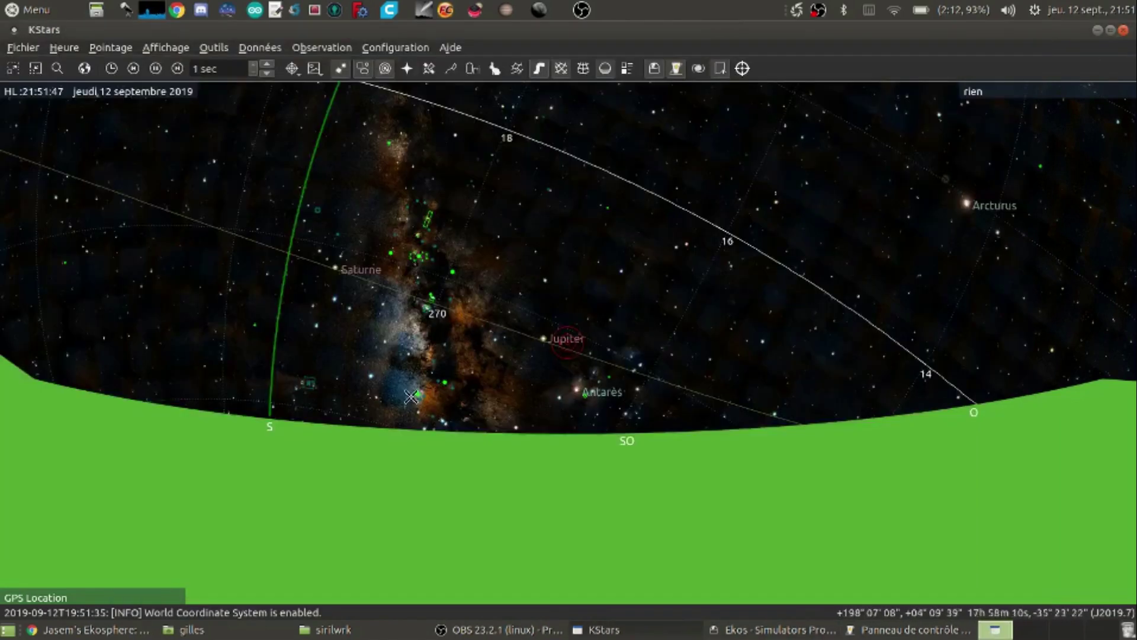
Slew the Telescope Simulator to the star Ras Alhague from the sky map.
scroll(413, 395, "up", 4)
scroll(425, 387, "down", 3)
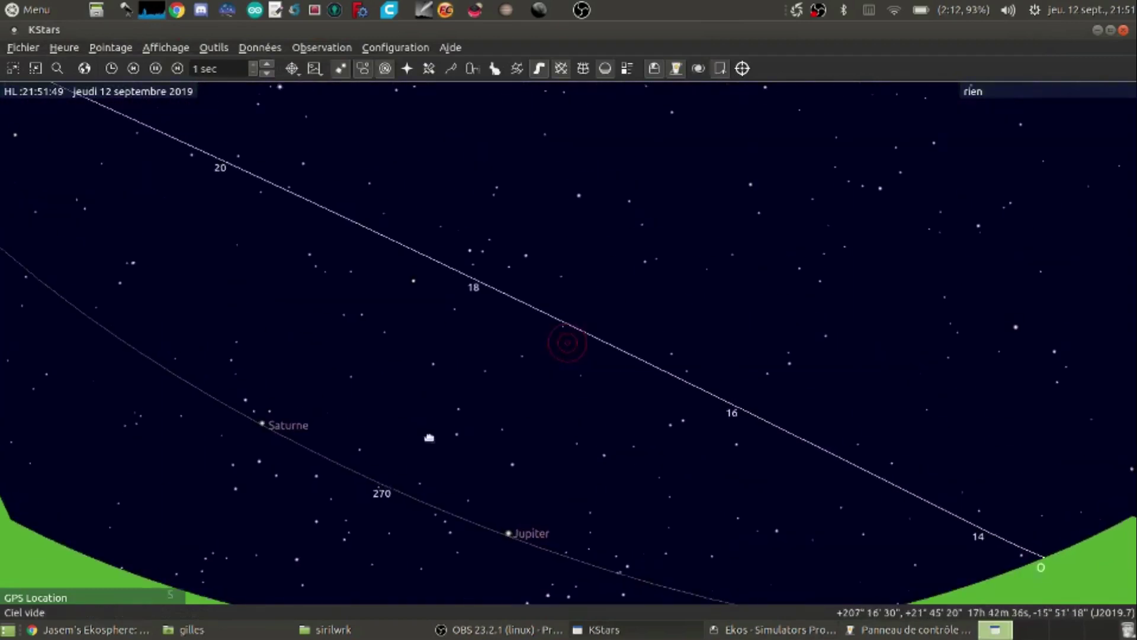
scroll(449, 274, "down", 2)
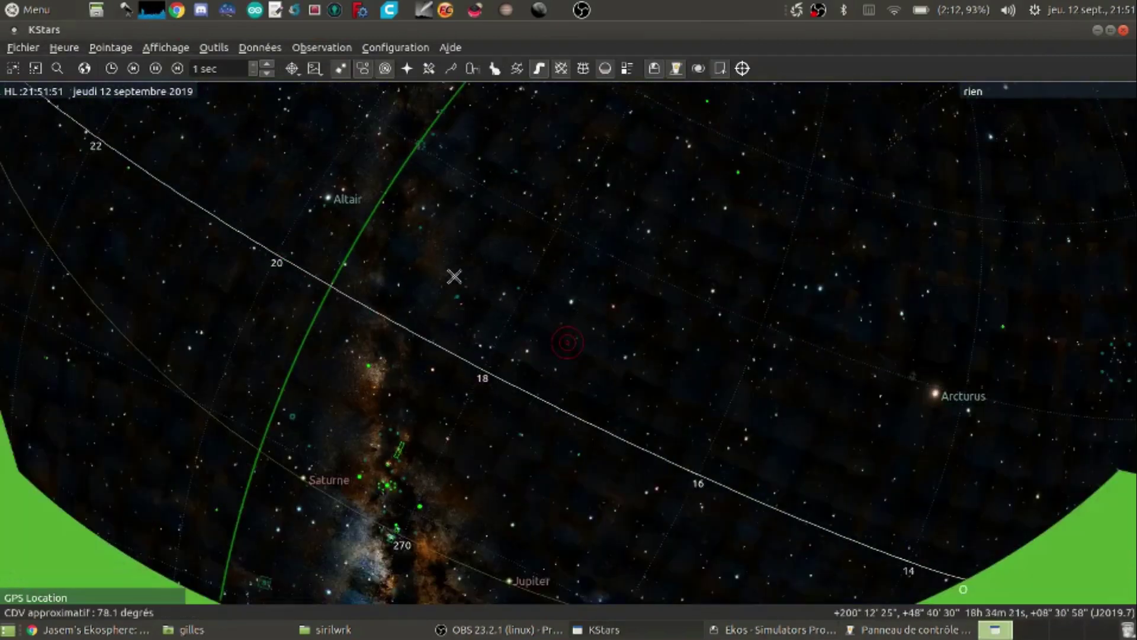
right_click(572, 305)
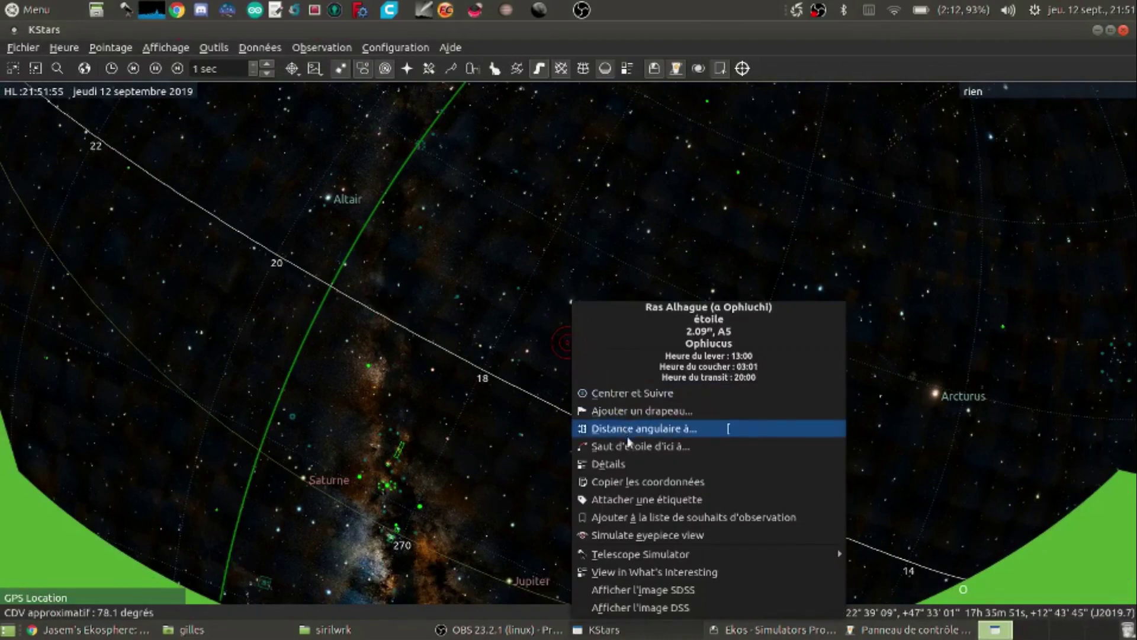
mouse_move(677, 553)
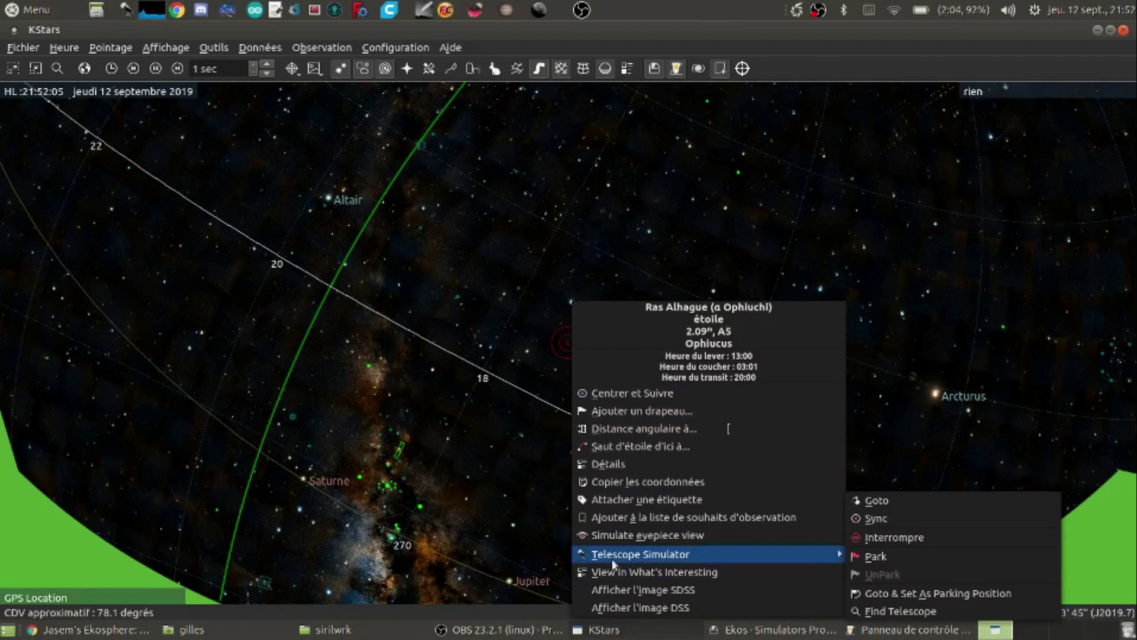
left_click(877, 500)
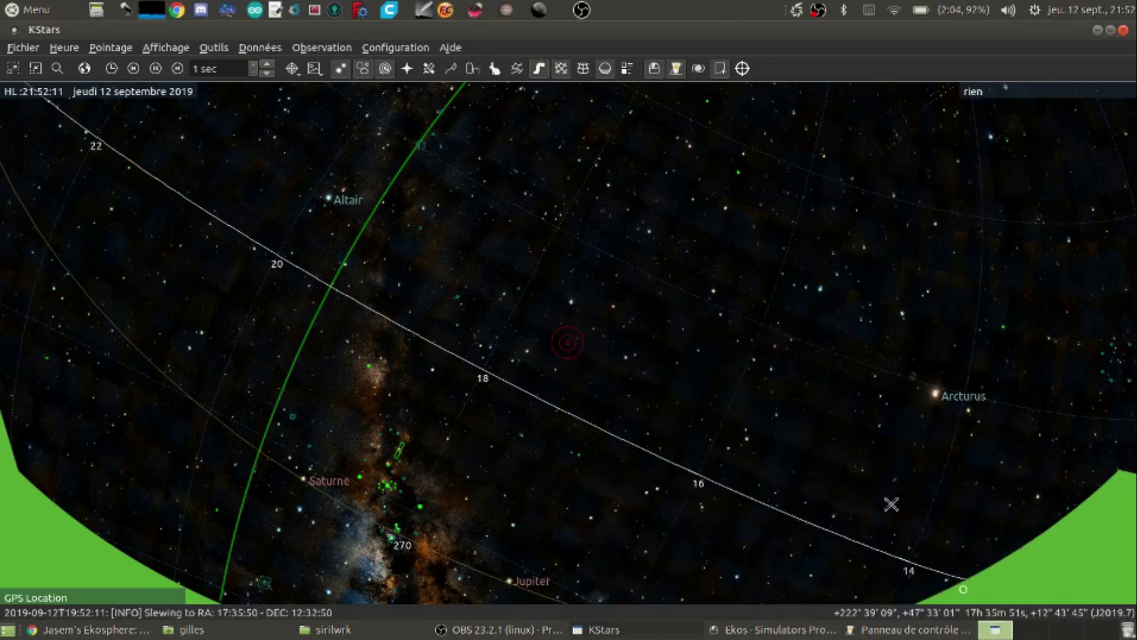
Inspect the telescope marker near Ras Alhague and review the Telescope Simulator actions offered for that star.
scroll(568, 343, "down", 3)
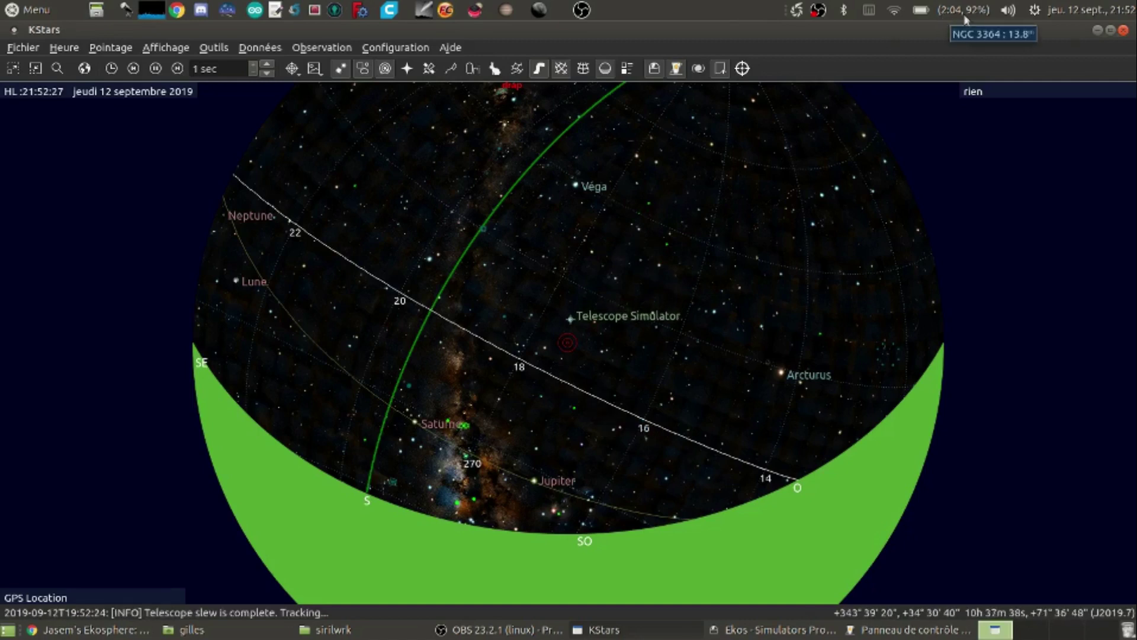
scroll(614, 348, "up", 4)
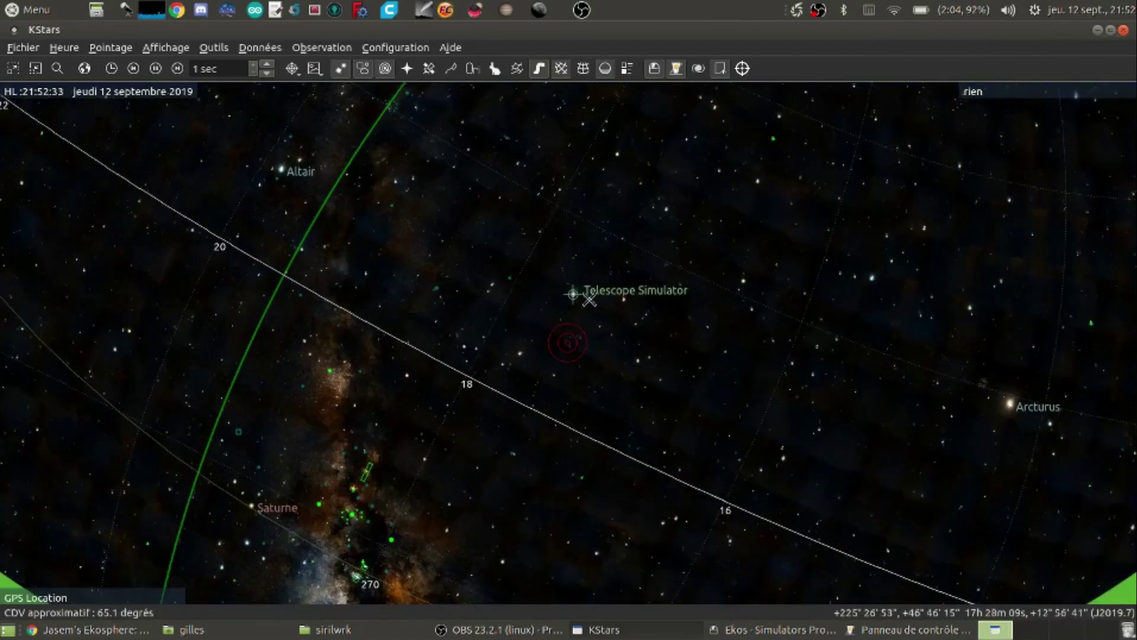
scroll(596, 353, "up", 4)
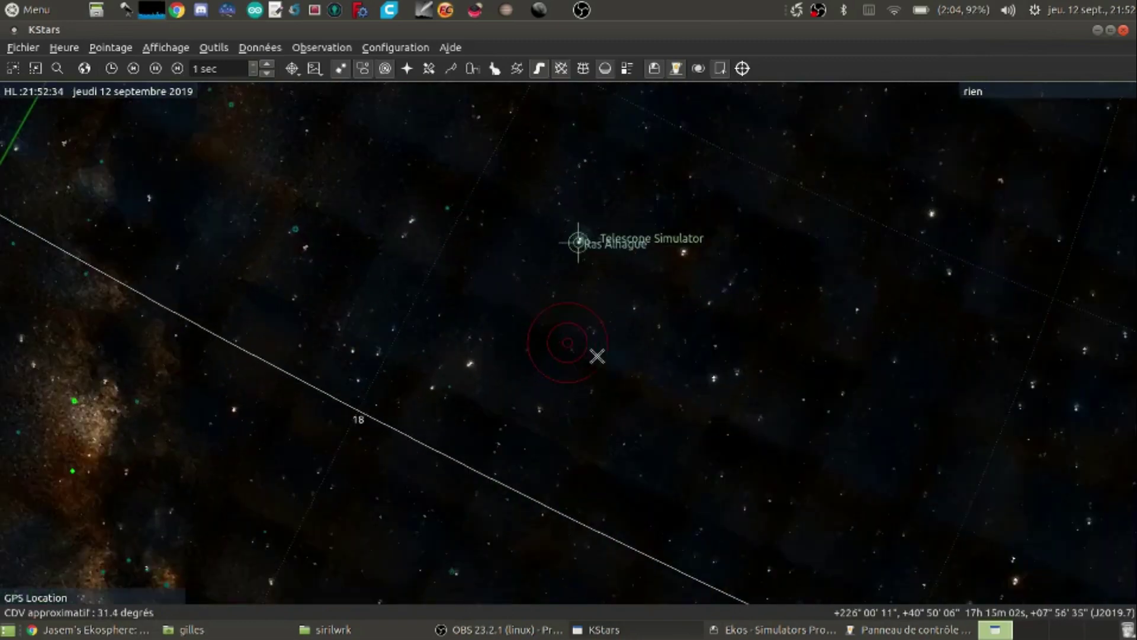
right_click(572, 241)
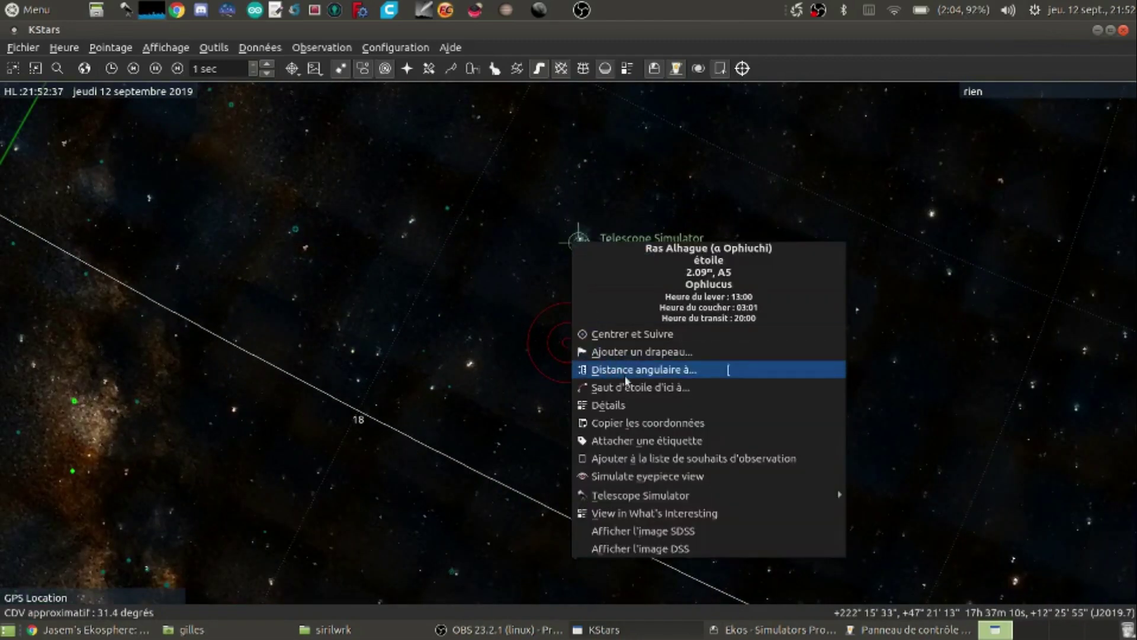
mouse_move(654, 501)
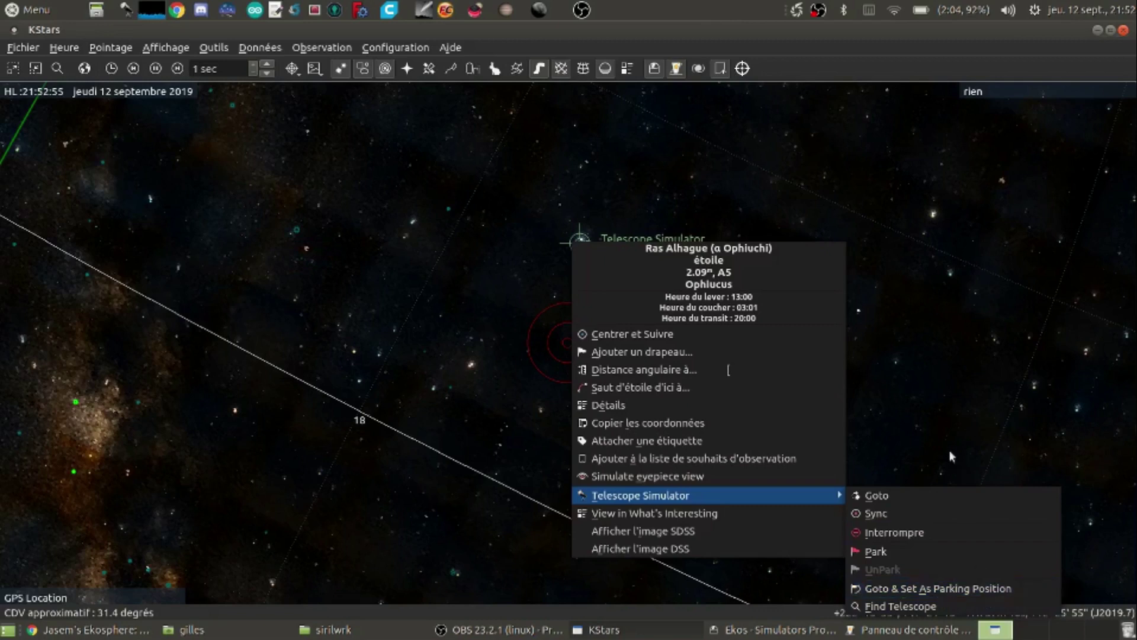
left_click(955, 337)
Compare the Telescope Simulator actions offered for Ras Alhague with those for an empty sky area.
left_click_drag(608, 235, 610, 142)
right_click(578, 151)
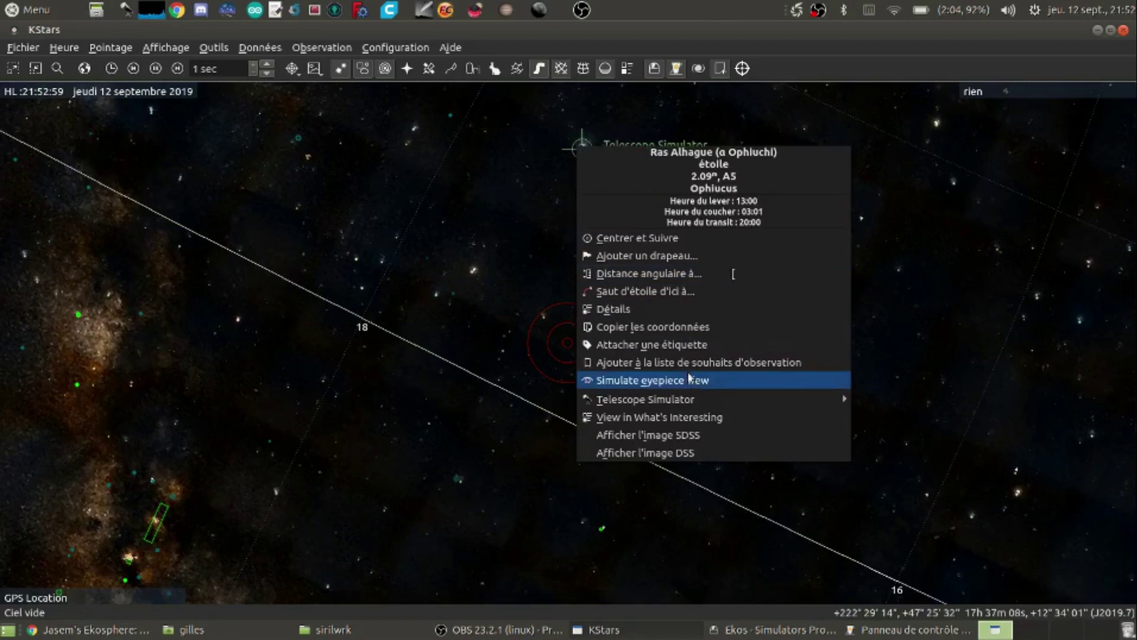
mouse_move(700, 402)
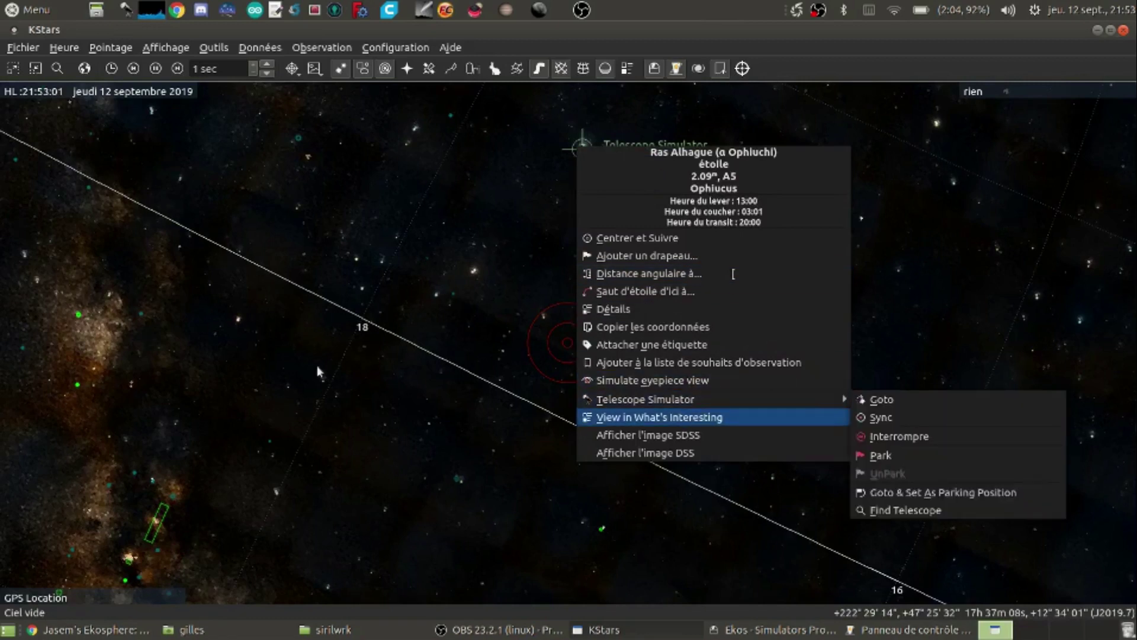
left_click(376, 385)
right_click(431, 237)
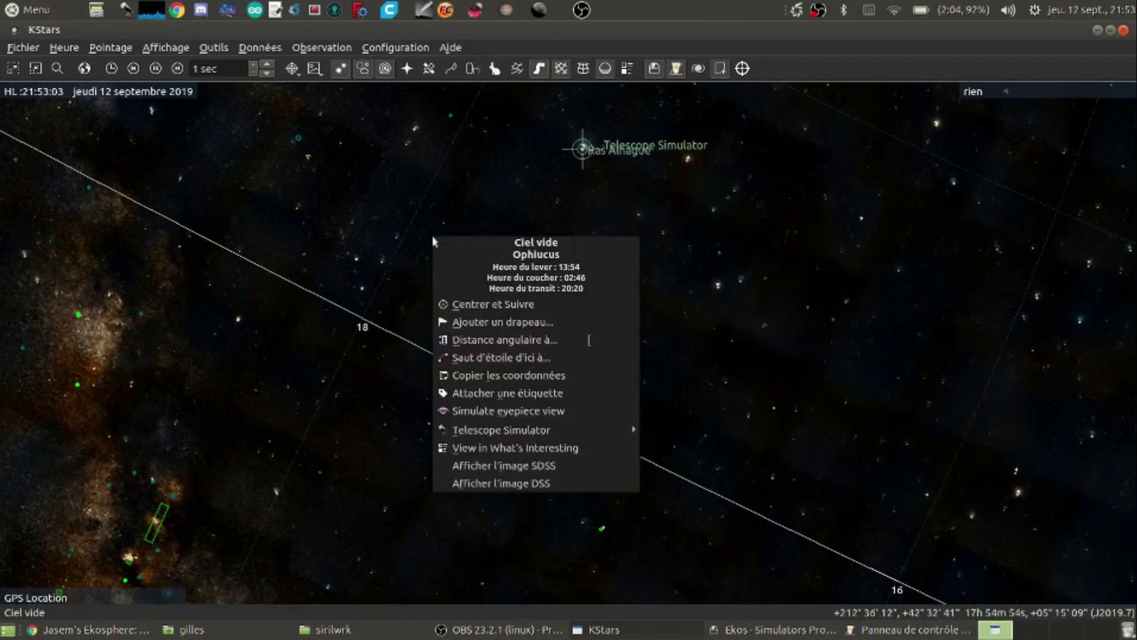
mouse_move(565, 429)
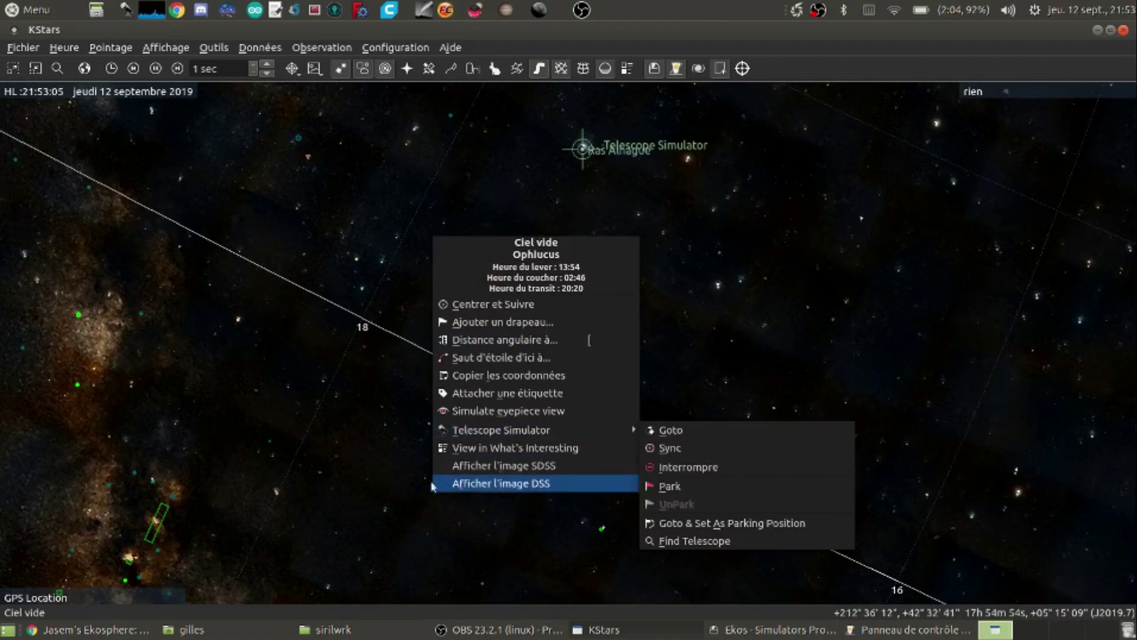
left_click(134, 541)
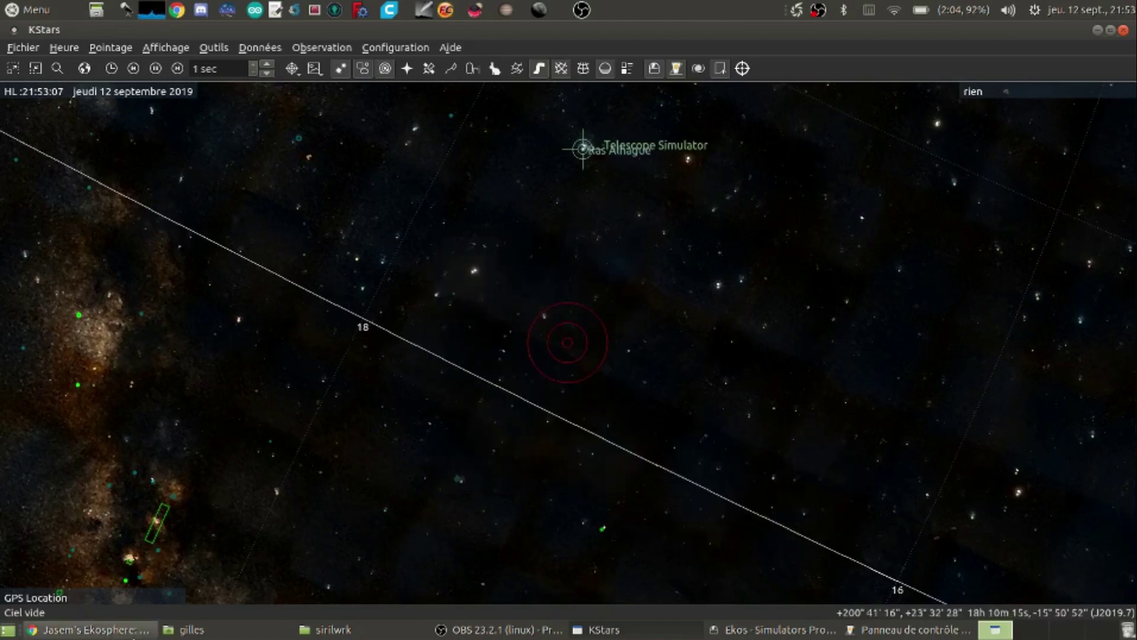
Switch back to the release announcement in the browser and view the Live Debayering section.
left_click(107, 634)
scroll(321, 341, "down", 4)
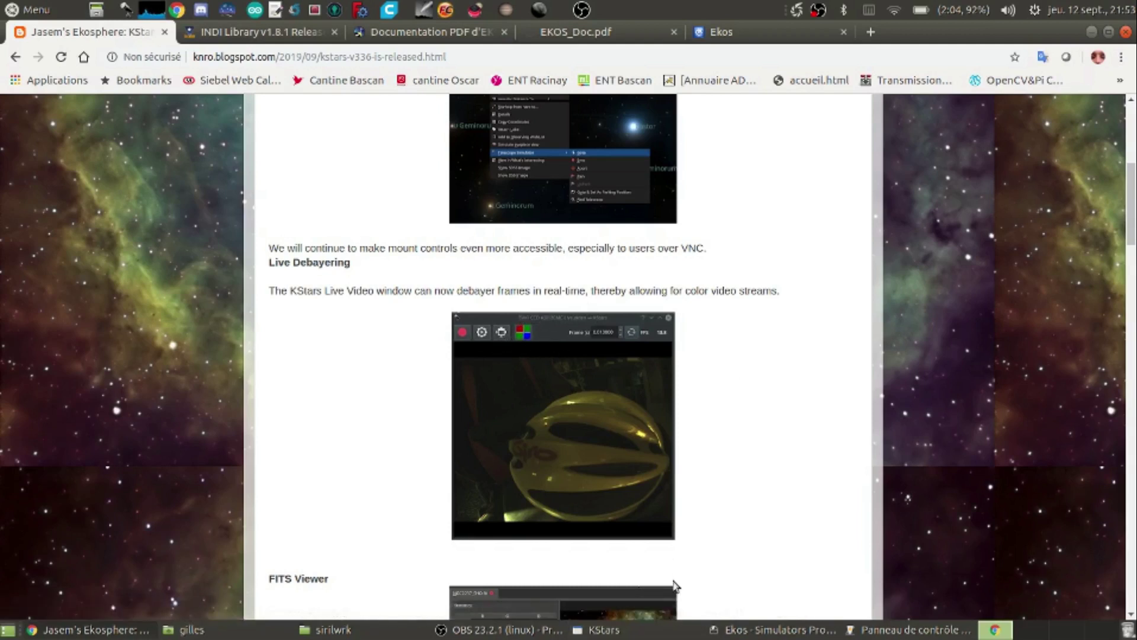
Switch to the Ekos capture module and start the live video of the ZWO CCD ASI224MC.
left_click(869, 631)
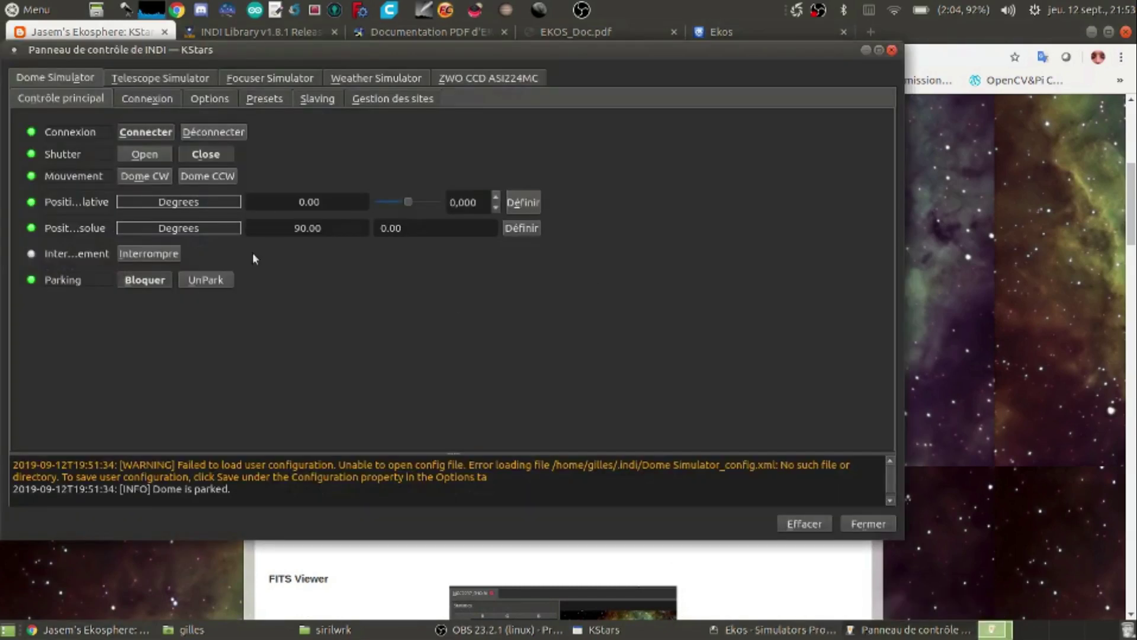
left_click(487, 79)
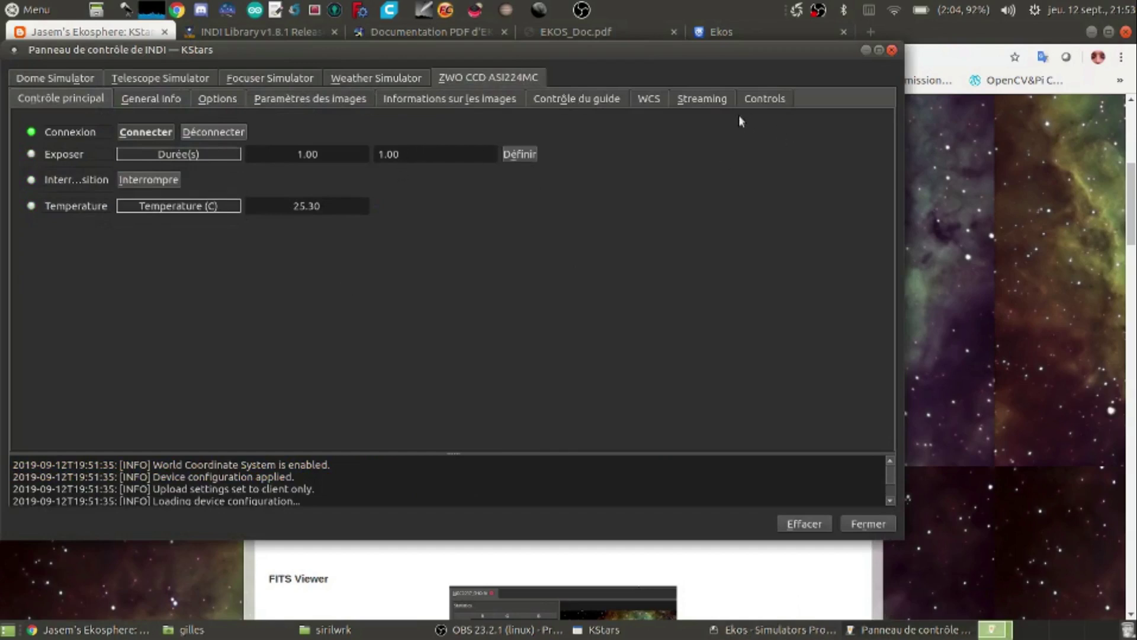
left_click(777, 630)
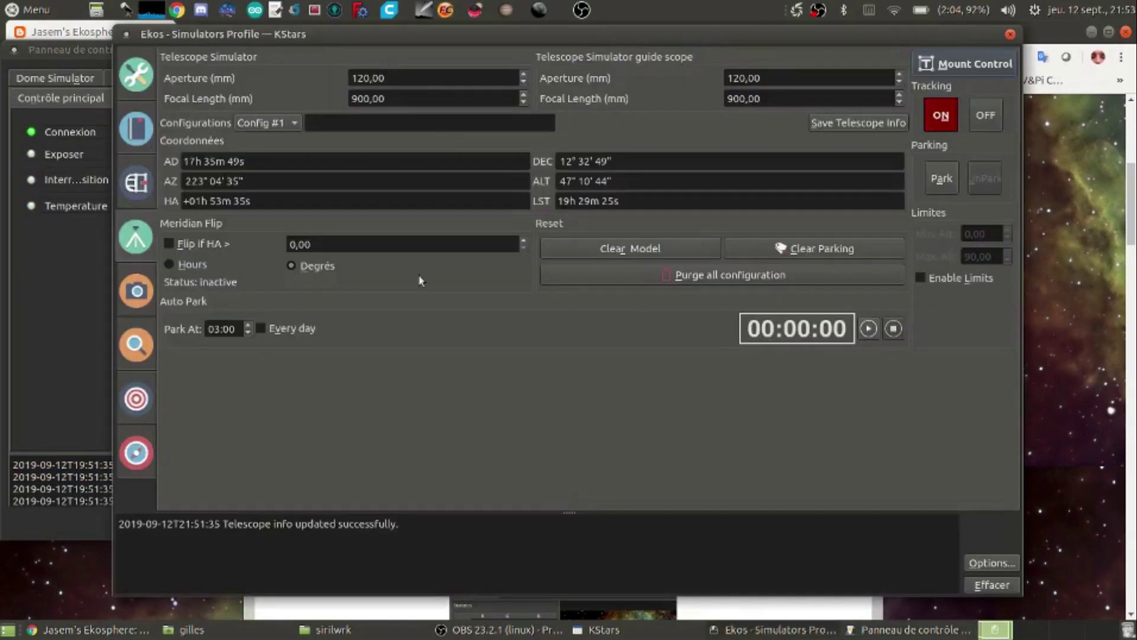
left_click(139, 293)
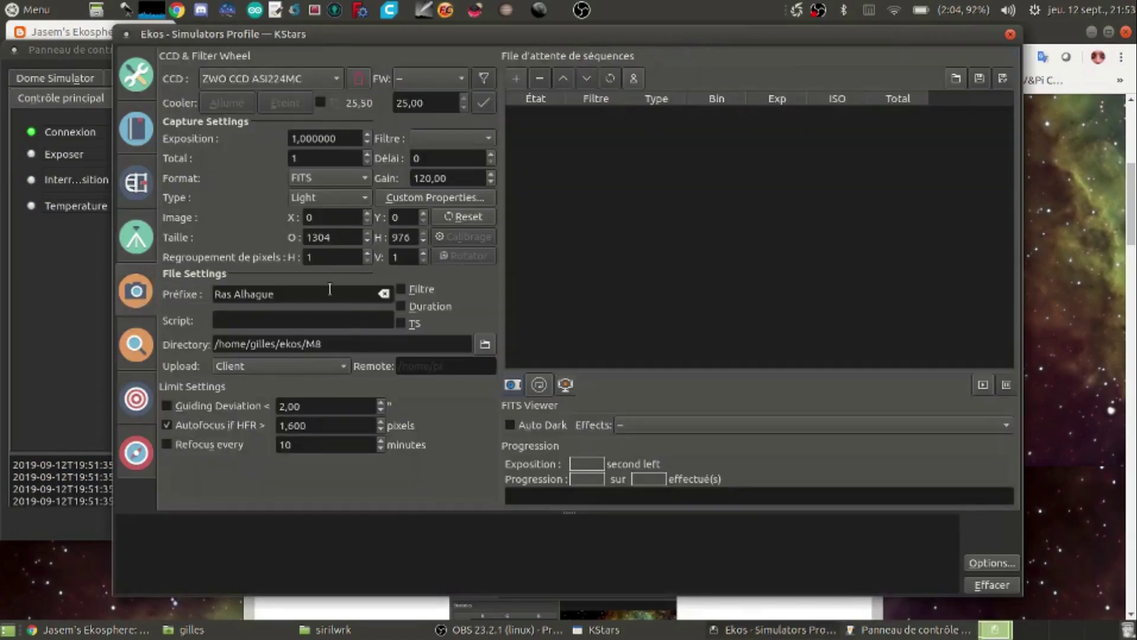
left_click(566, 385)
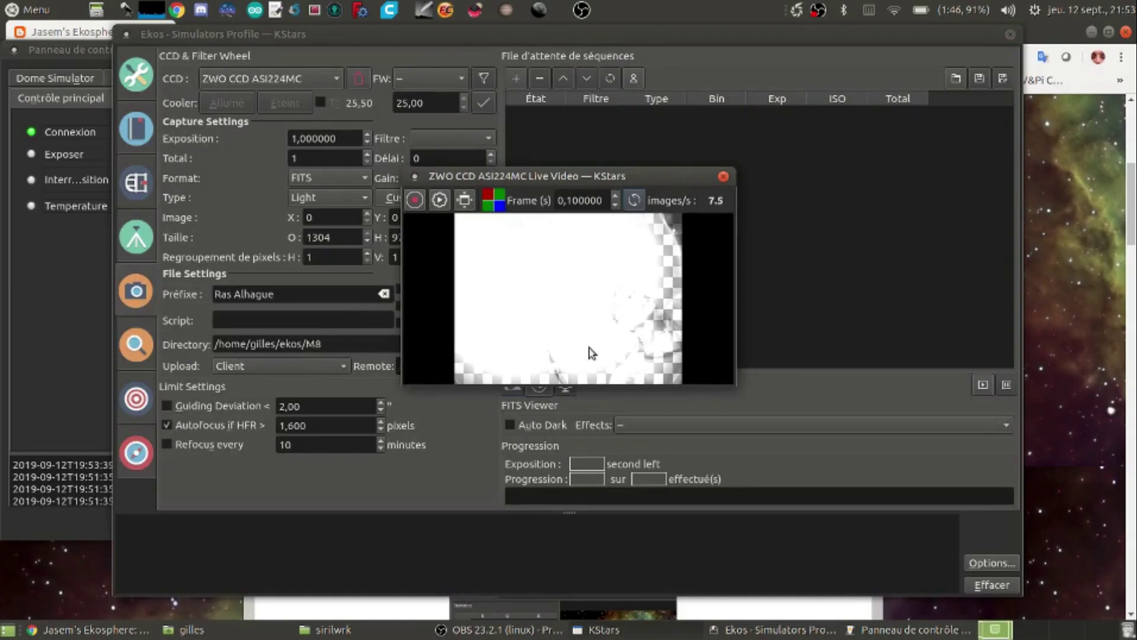
Set the live video frame time to 0,01 s and turn on debayering of the stream.
left_click(615, 205)
left_click(615, 205)
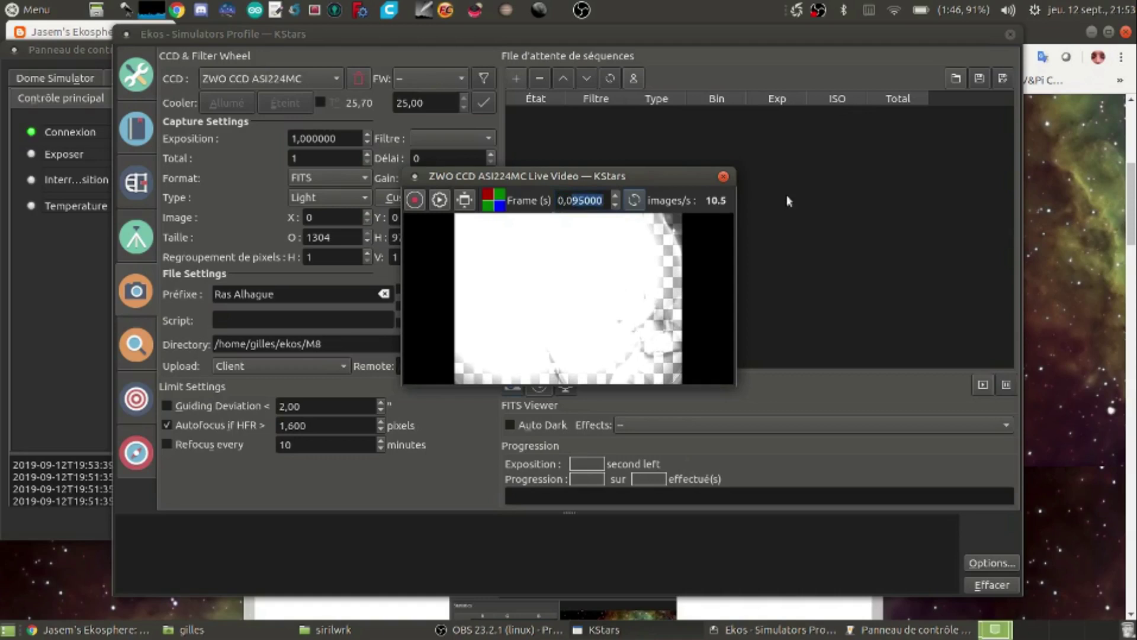
type("0,01")
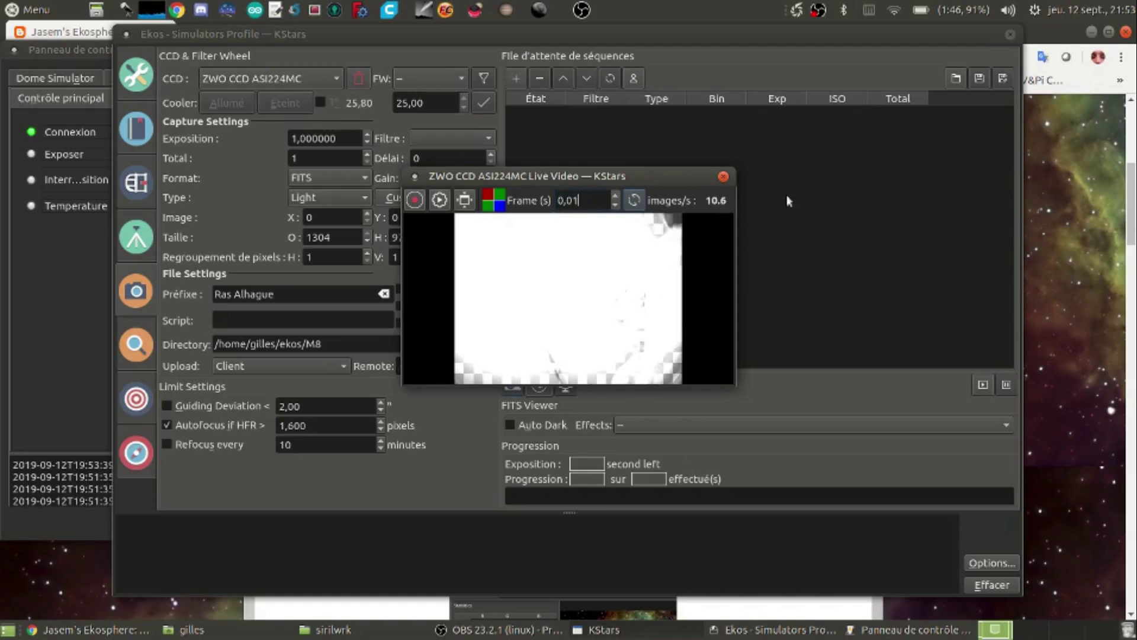
key("Return")
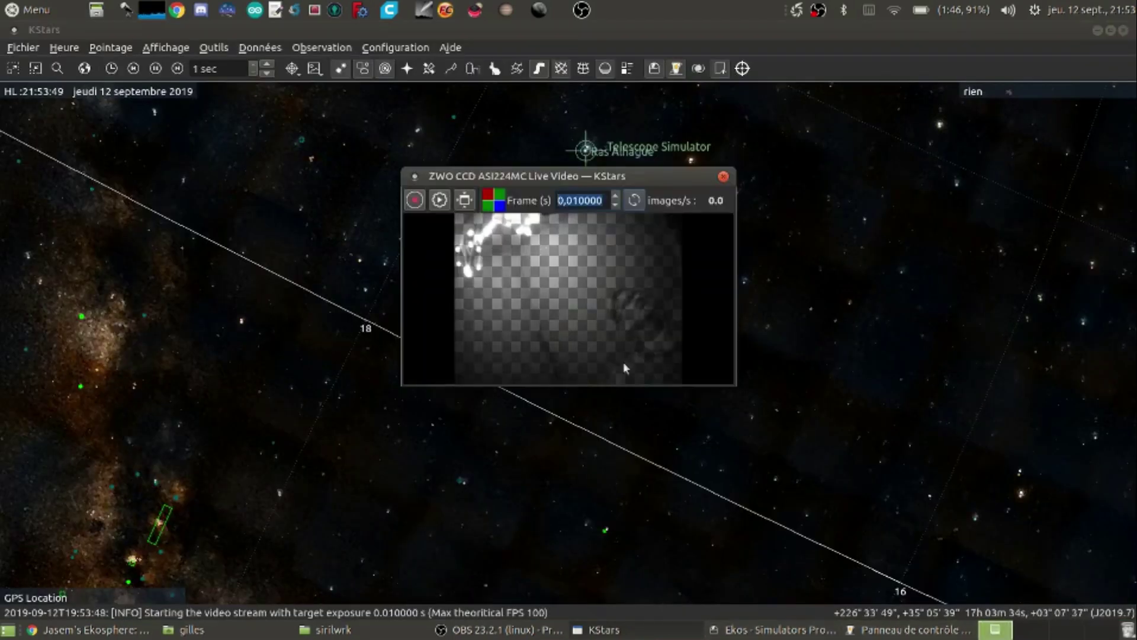
left_click(494, 202)
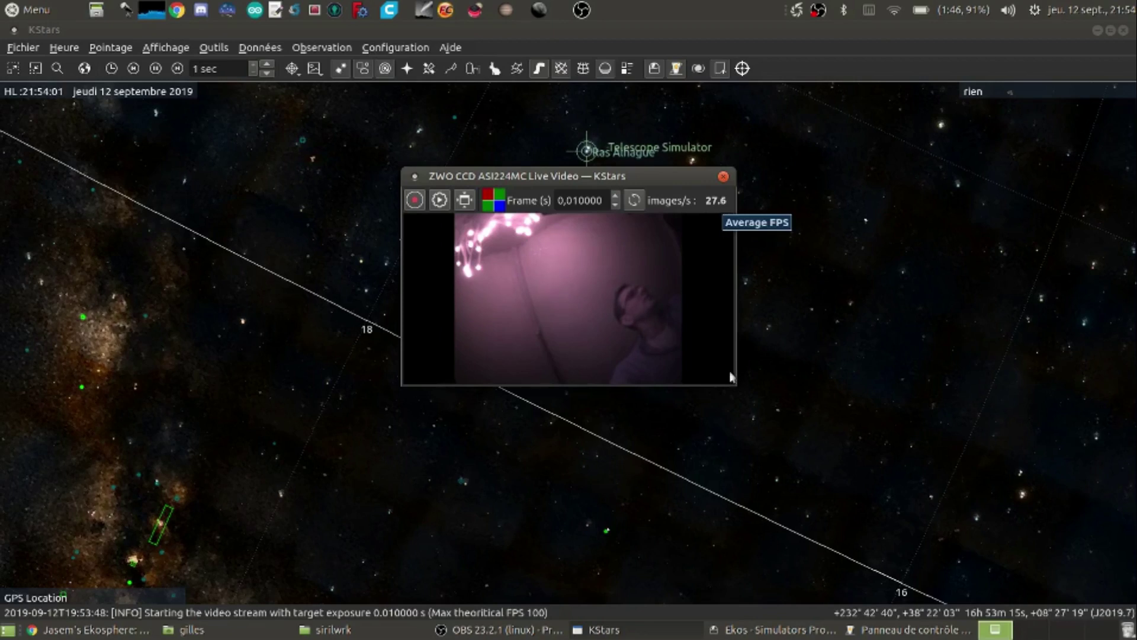
Stop the live video and set the ZWO camera's format to Raw 16 bit in the INDI control panel.
left_click(869, 633)
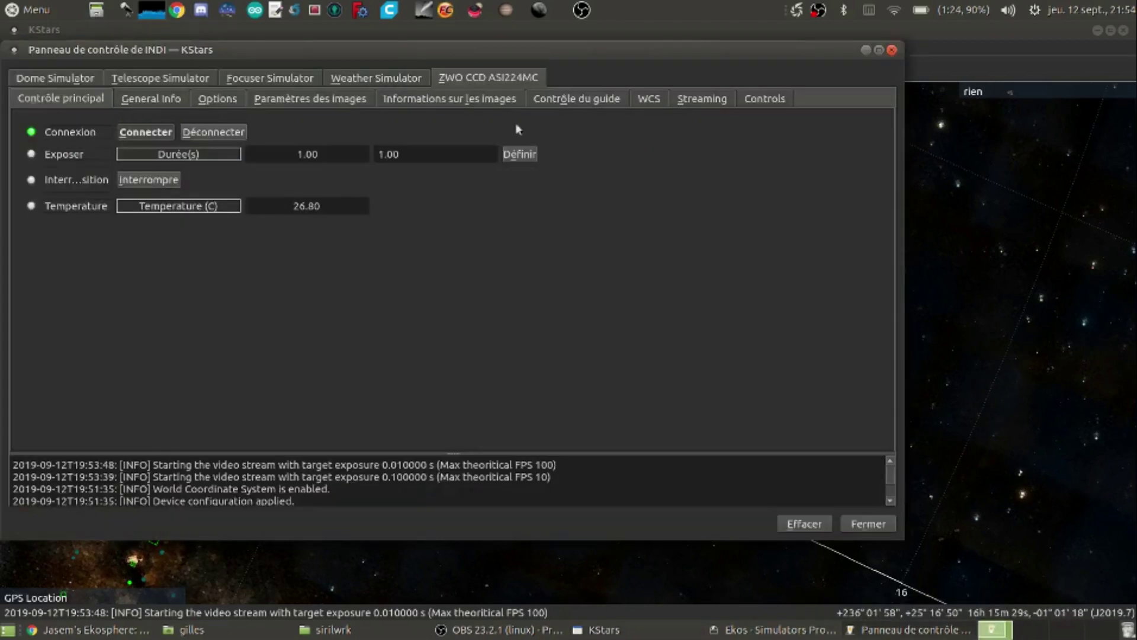
left_click(769, 98)
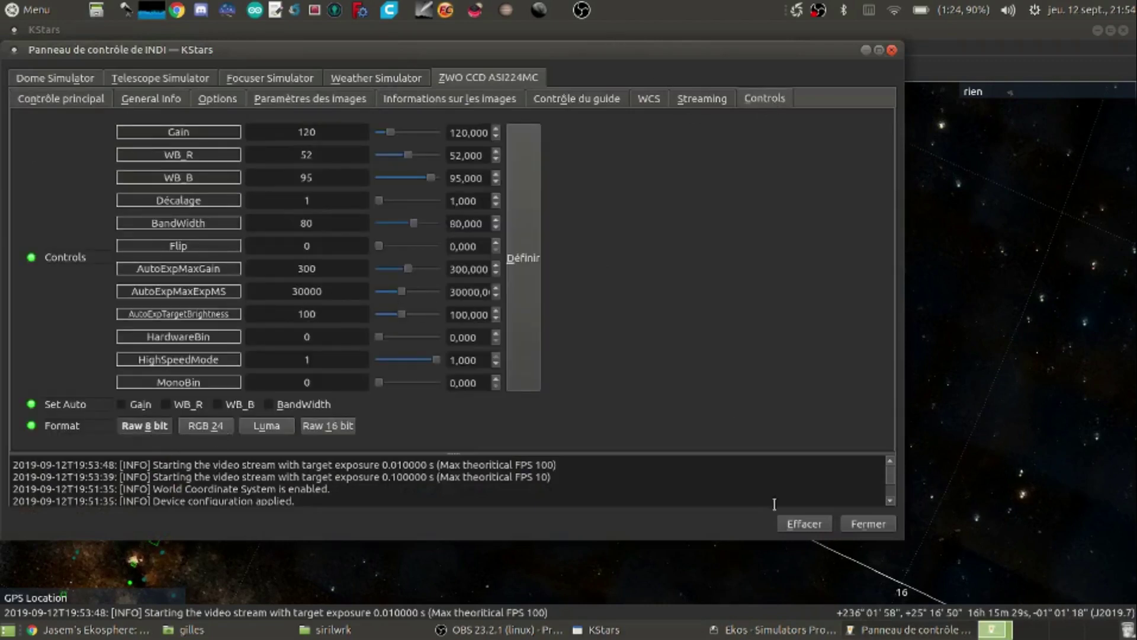
left_click(794, 633)
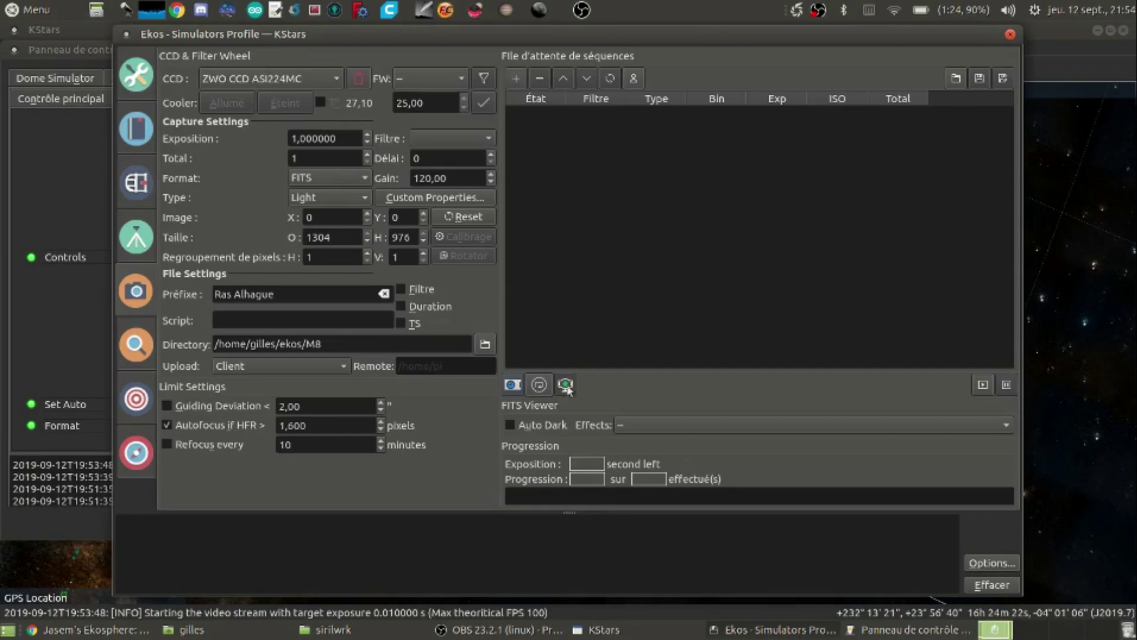
left_click(900, 631)
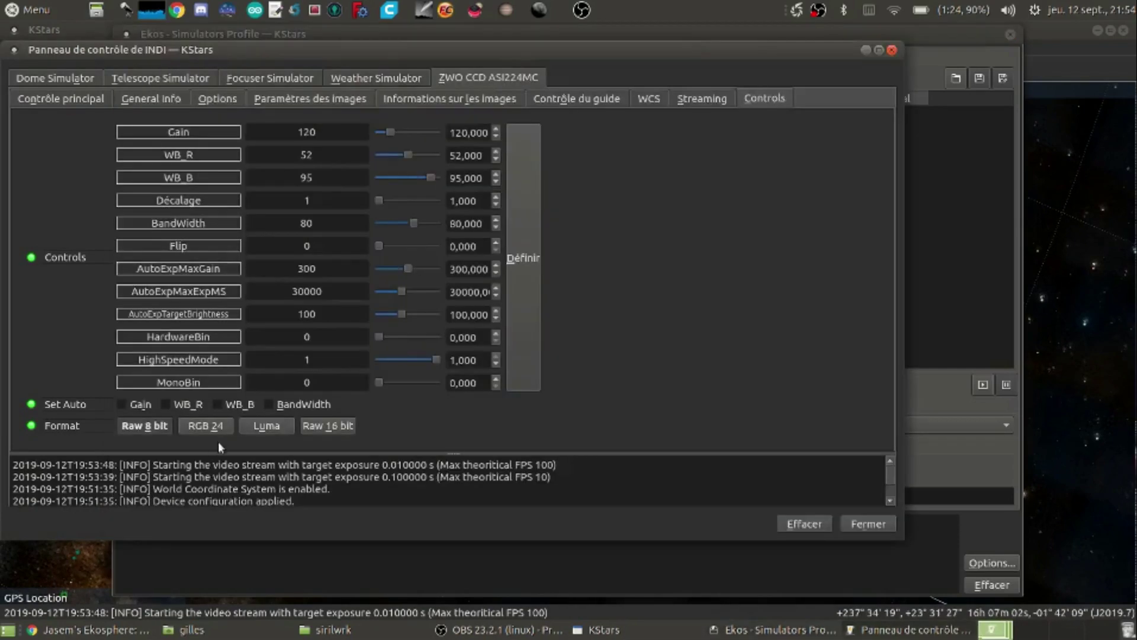
left_click(333, 427)
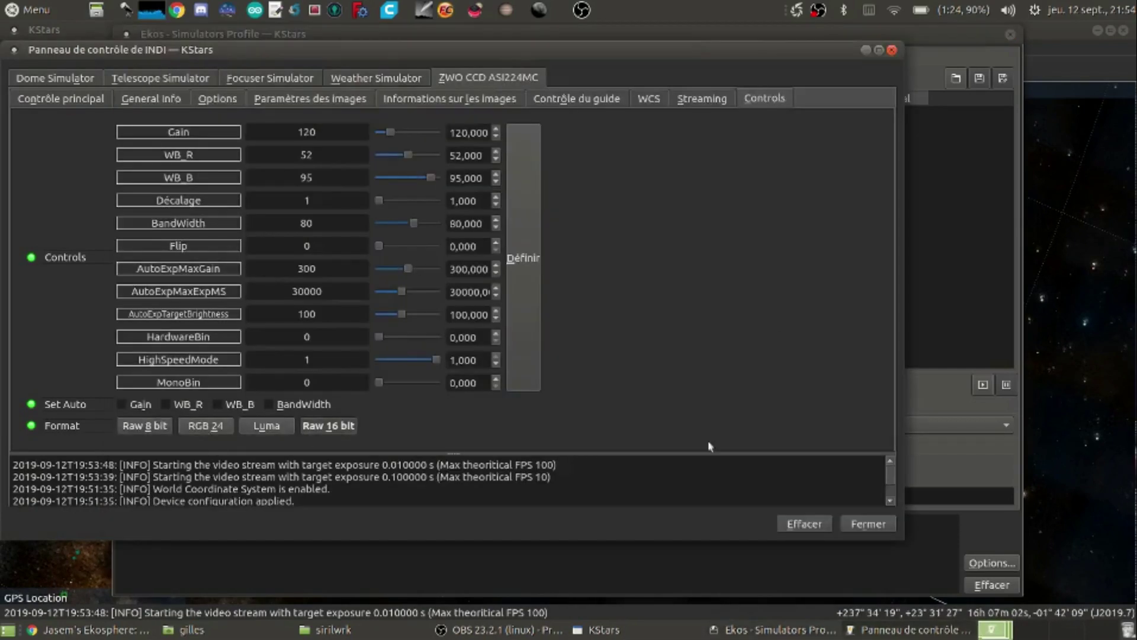
Restart the ZWO camera's live video from Ekos and enlarge the video window.
left_click(939, 398)
left_click(565, 385)
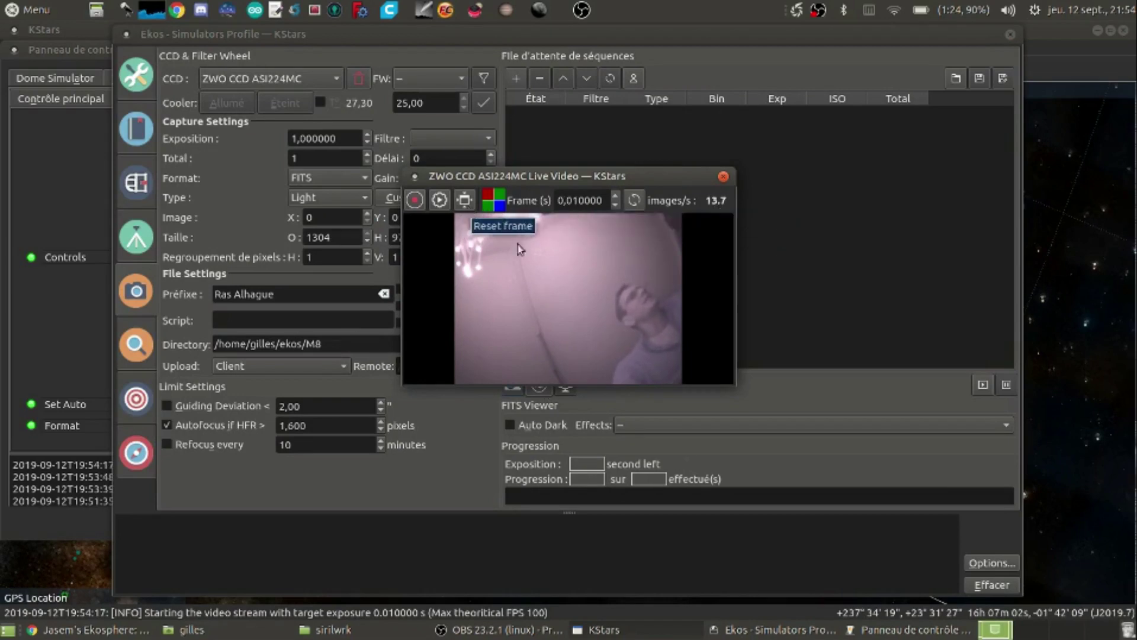
left_click_drag(728, 391, 928, 521)
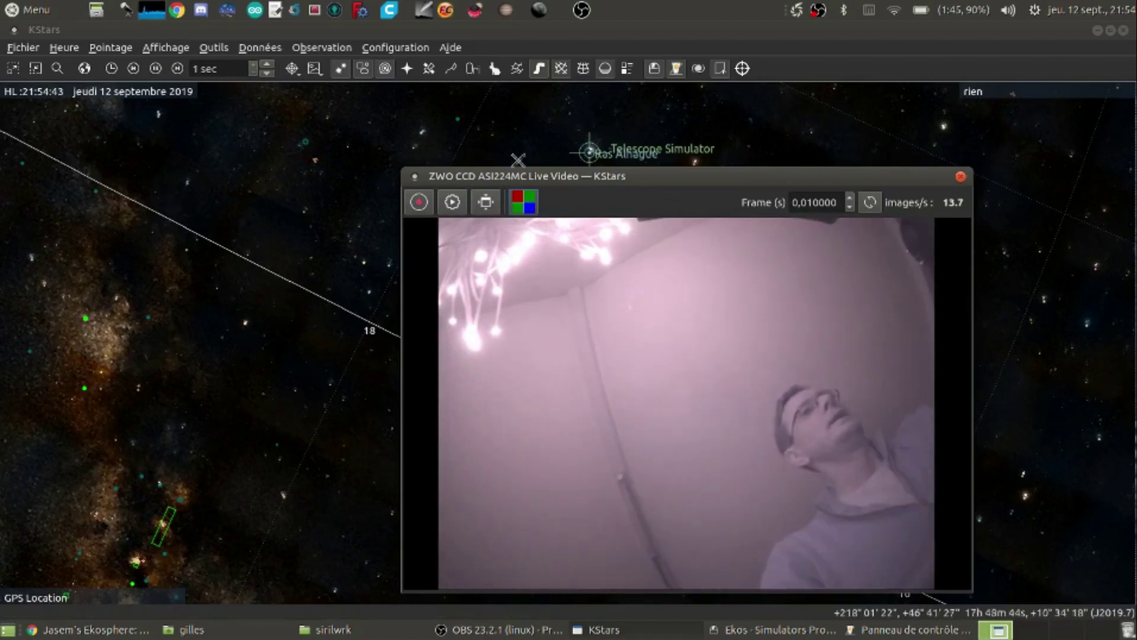
Stop the live video in Ekos and review the FITS Viewer section of the release announcement in the browser.
left_click(750, 633)
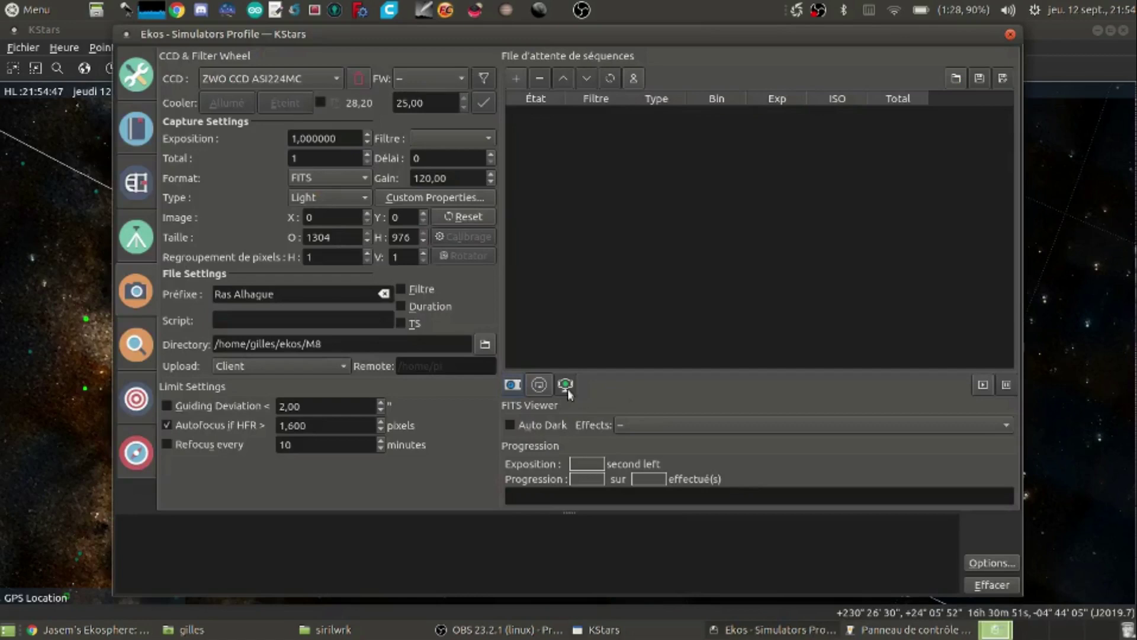
left_click(89, 629)
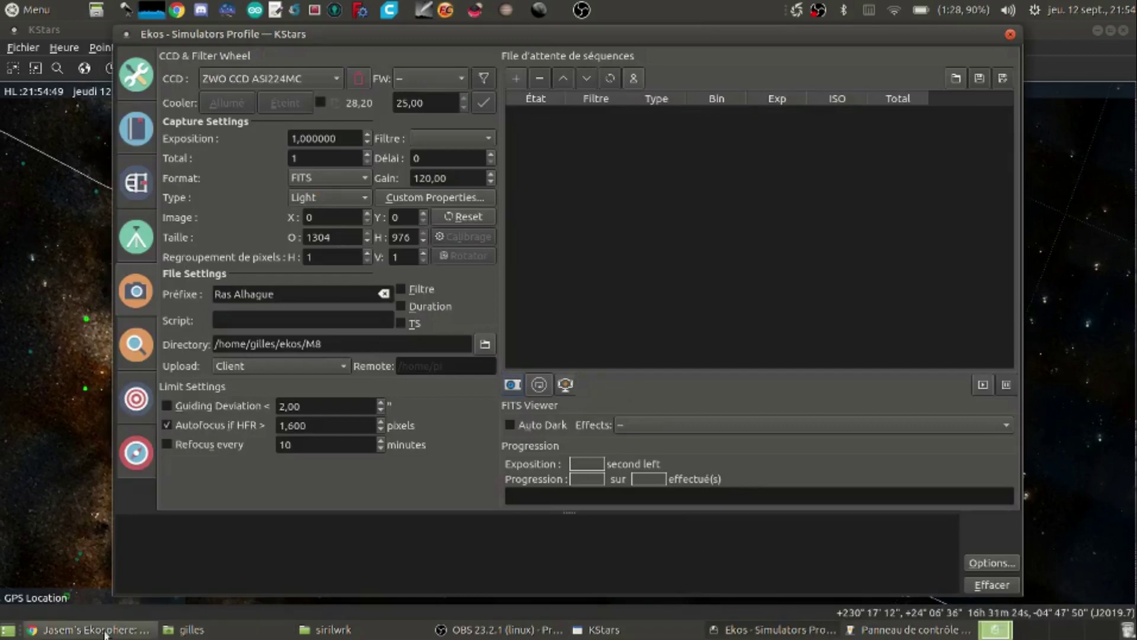
scroll(406, 274, "down", 5)
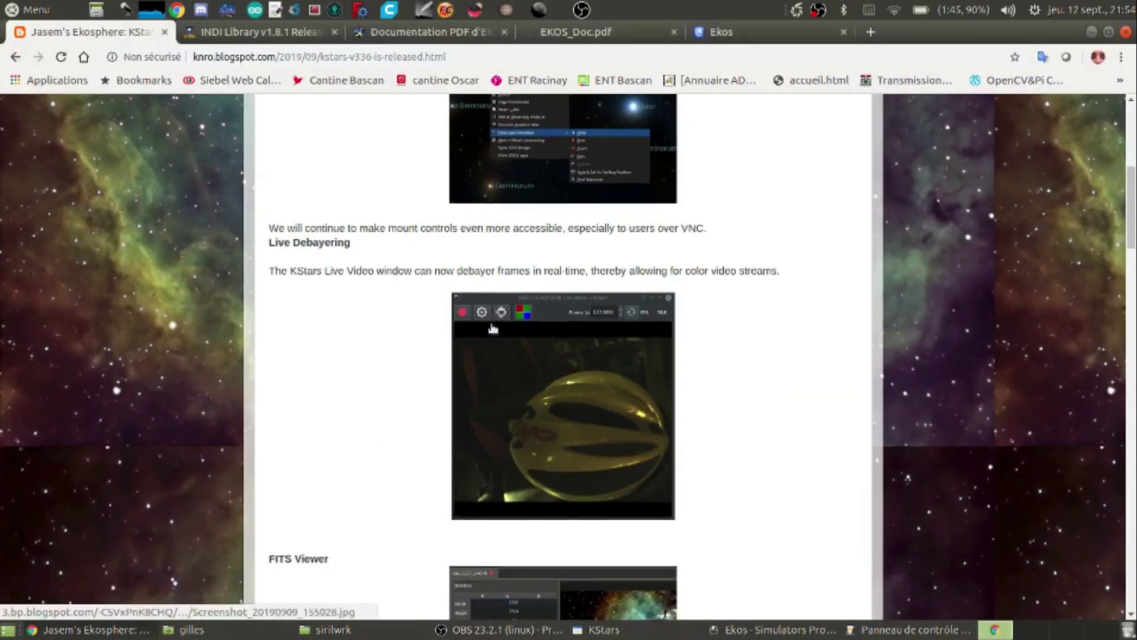
scroll(407, 274, "down", 5)
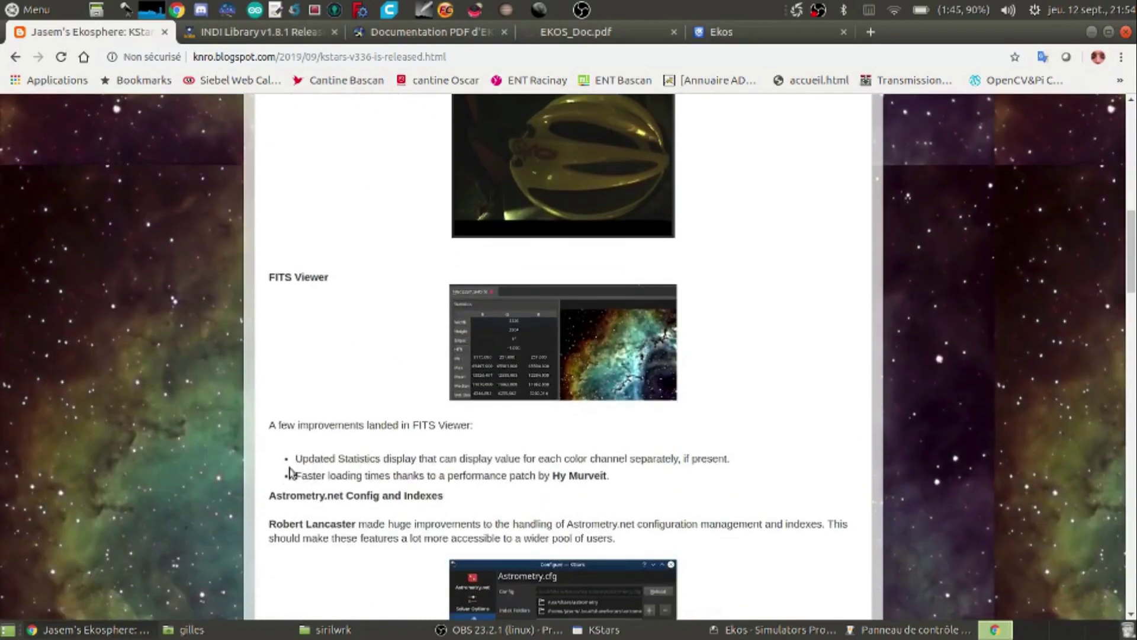
left_click_drag(298, 458, 586, 472)
left_click(693, 490)
scroll(757, 388, "down", 4)
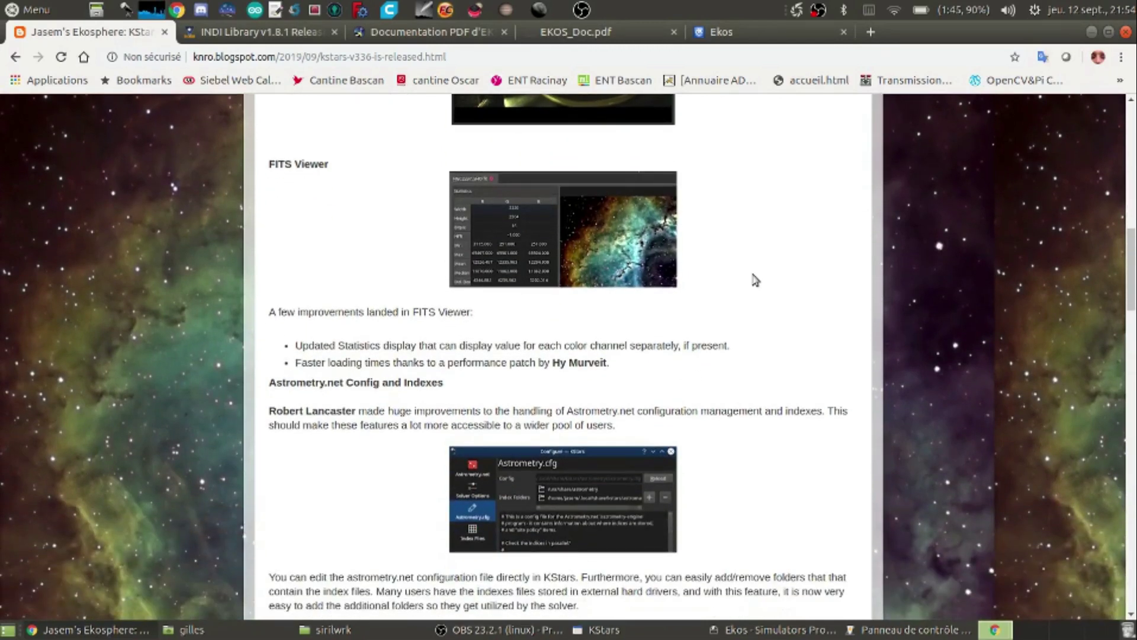
Set the Ekos capture exposure to 0,01 s and take a preview image with the ZWO camera.
left_click(779, 631)
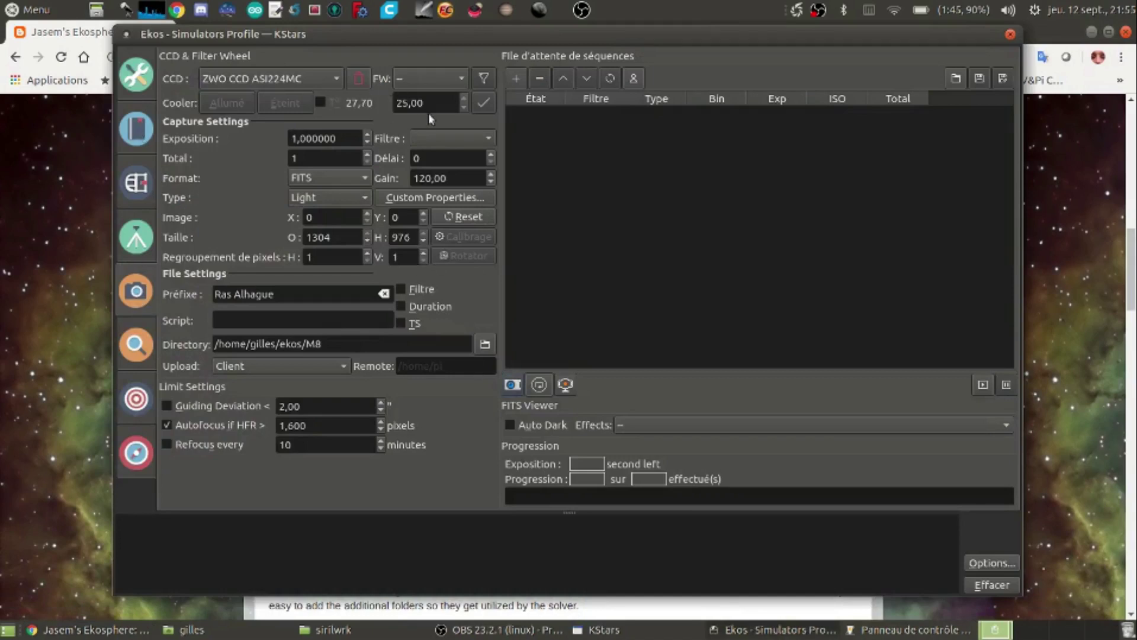
left_click_drag(345, 136, 102, 126)
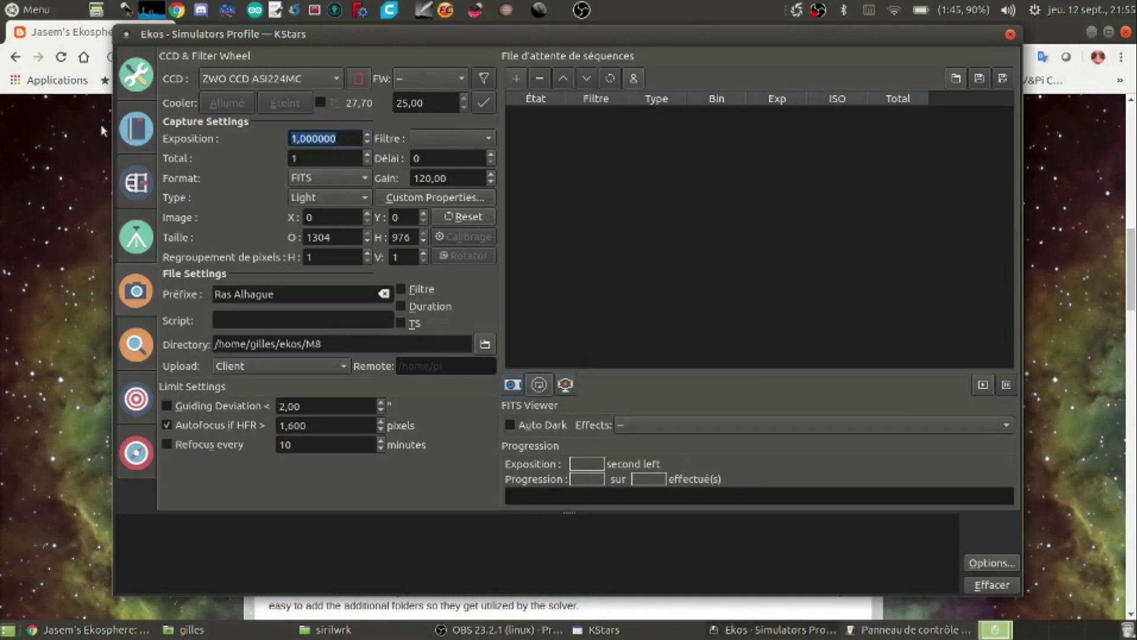
type("0,01")
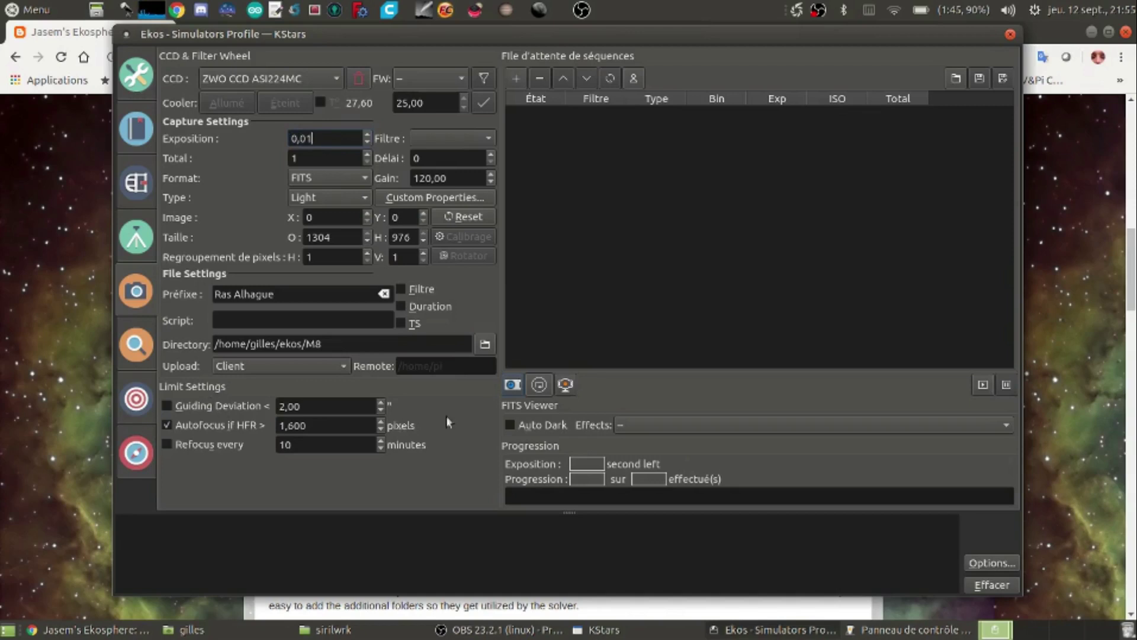
left_click(512, 385)
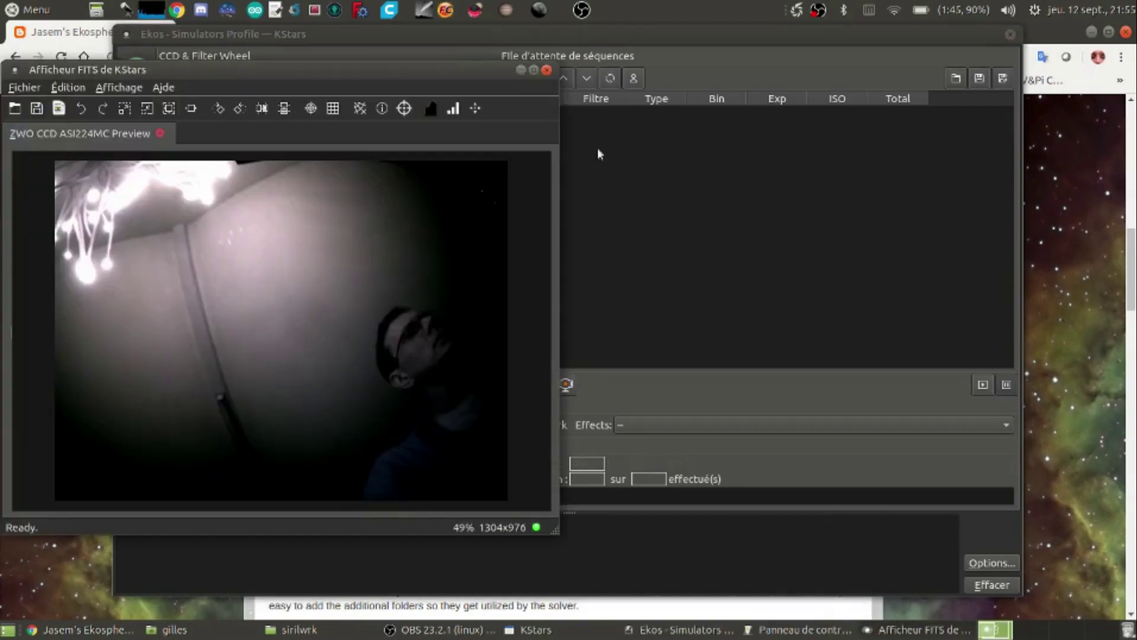
Inspect the preview's histogram in a widened side panel of the FITS Viewer and show its per-channel statistics.
left_click(431, 109)
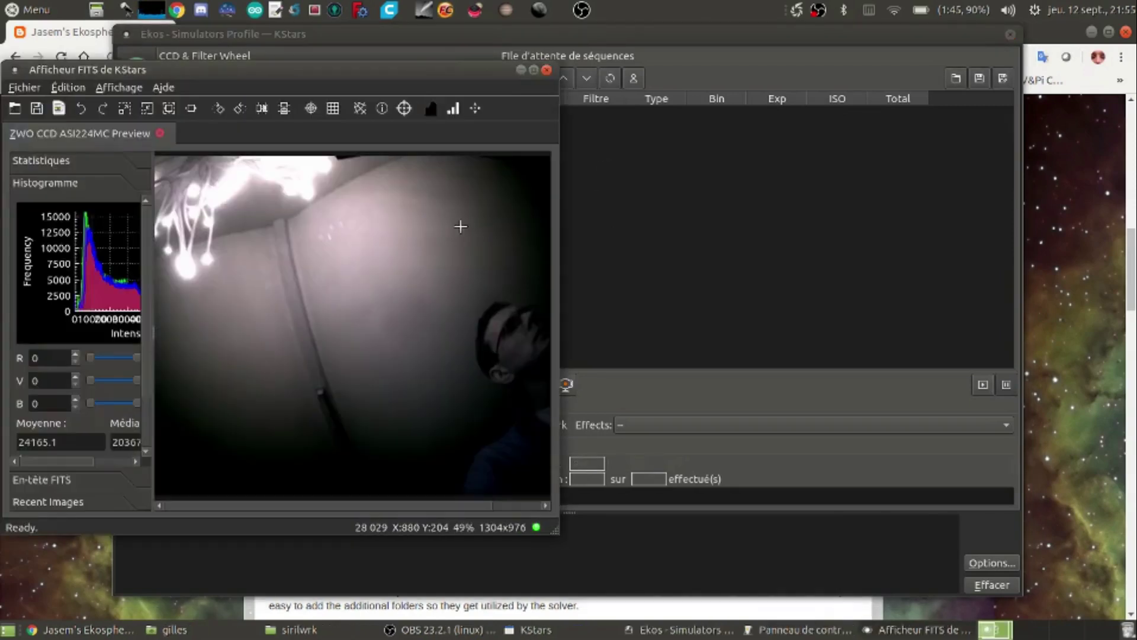
left_click_drag(152, 337, 301, 329)
left_click(80, 630)
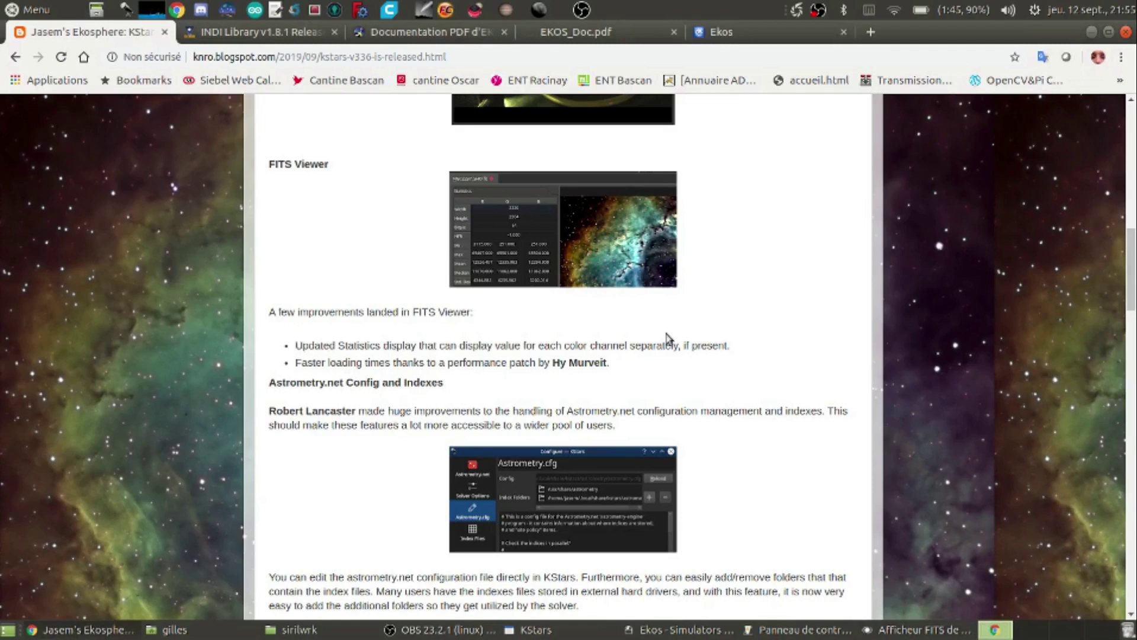
left_click(918, 629)
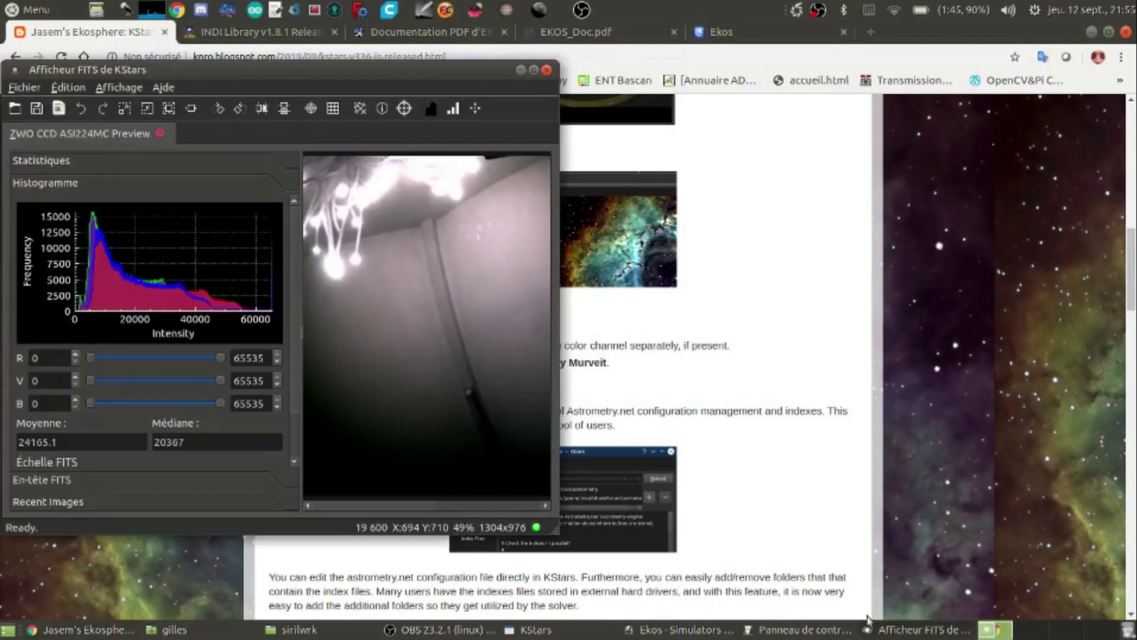
mouse_move(102, 276)
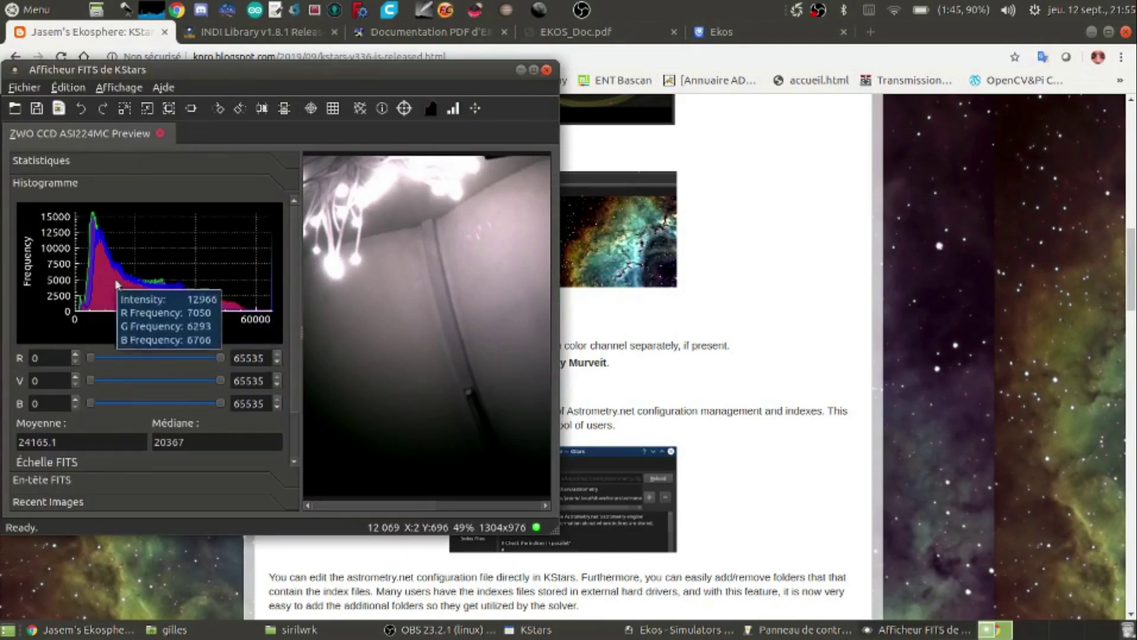
left_click(90, 161)
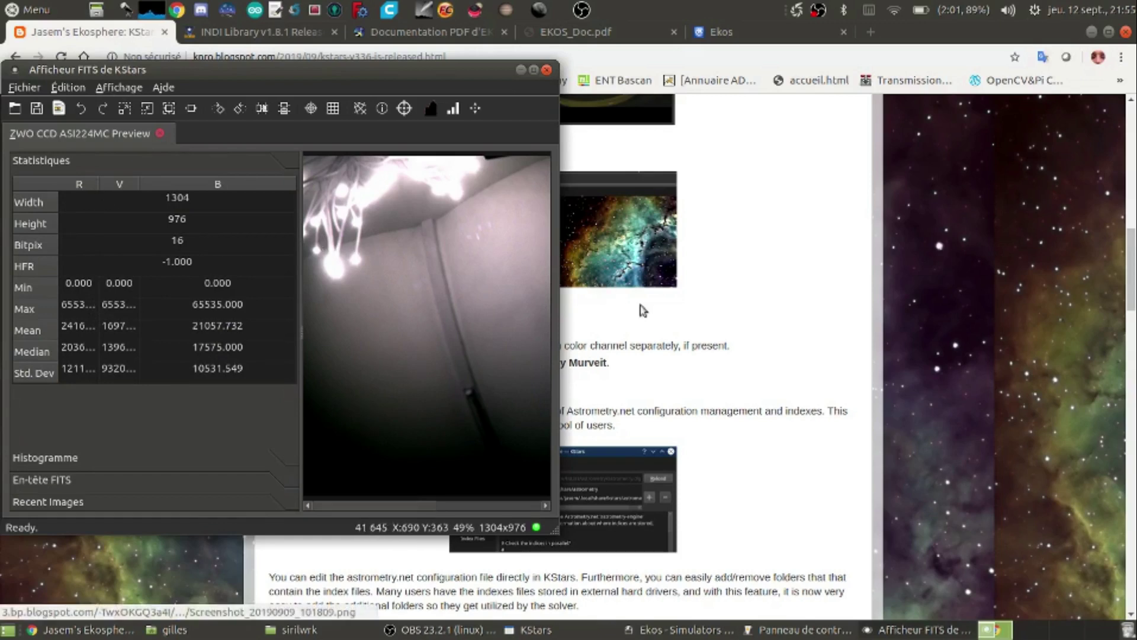
Review the faster loading times note and the Astrometry.net Config and Indexes section of the release announcement.
left_click(669, 339)
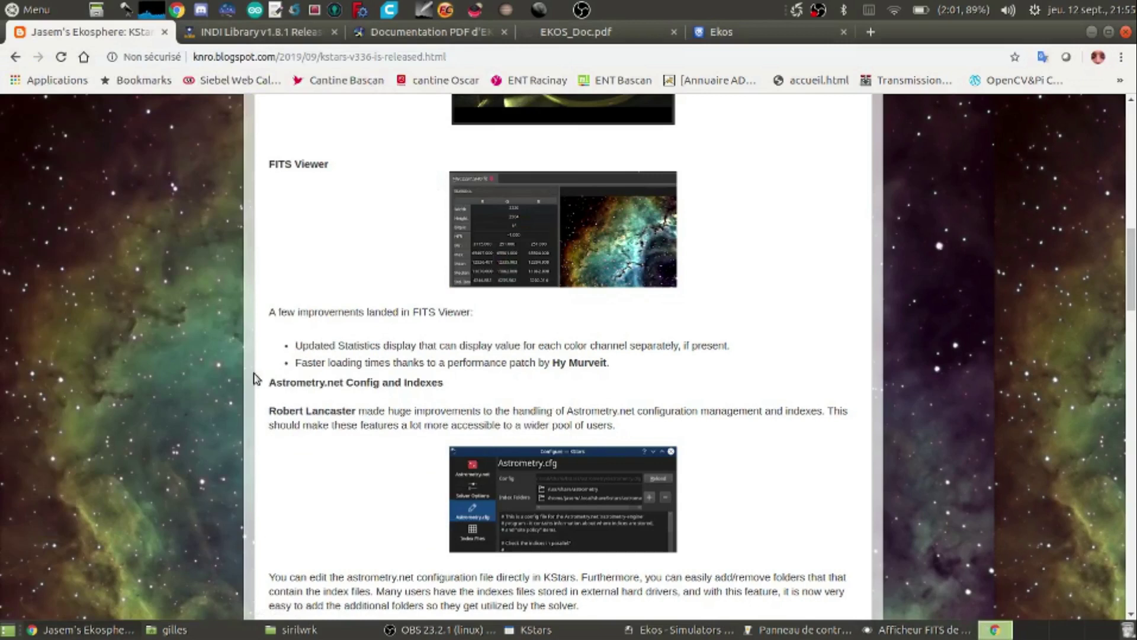
left_click_drag(302, 359, 463, 367)
left_click(486, 370)
scroll(623, 368, "down", 3)
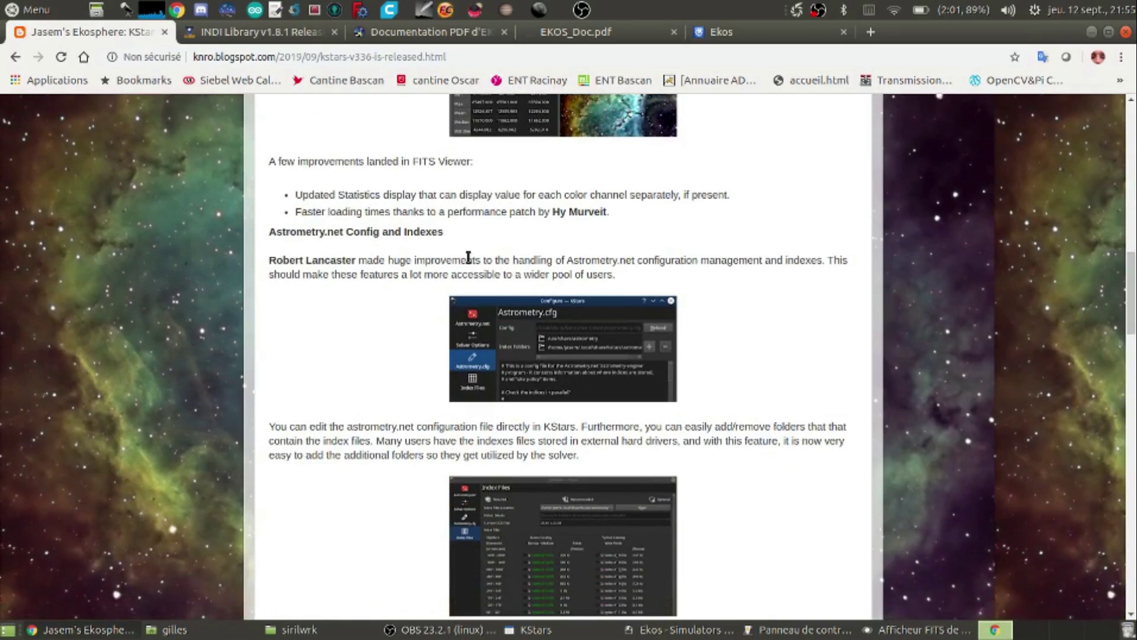
scroll(655, 253, "up", 3)
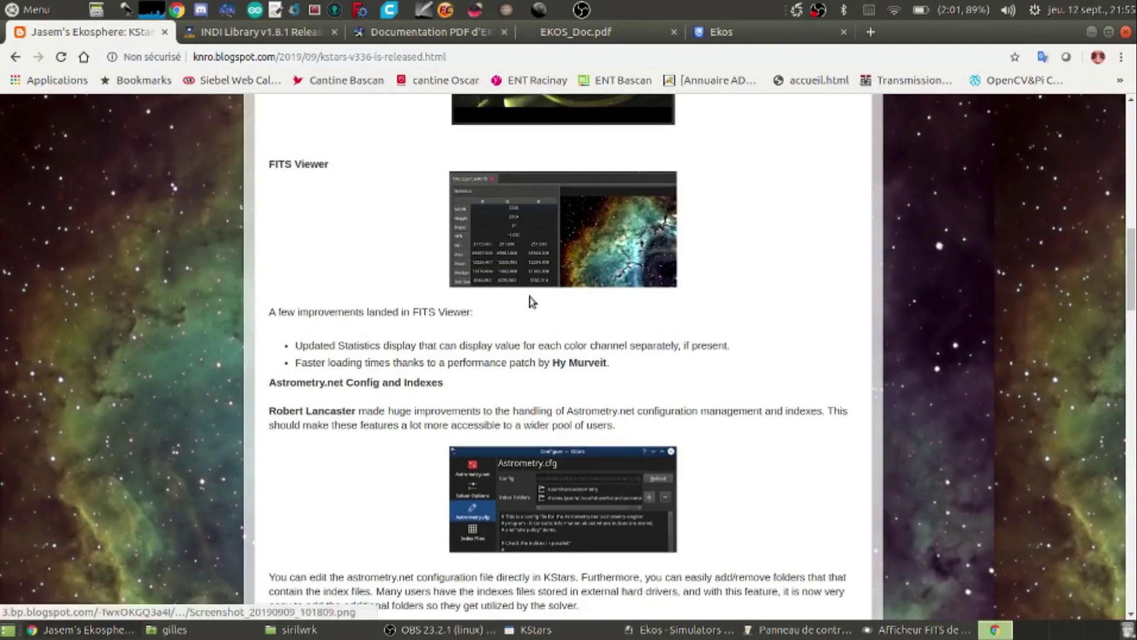
Take another 0,01 s preview image with the ZWO camera from the Ekos capture module.
left_click(913, 632)
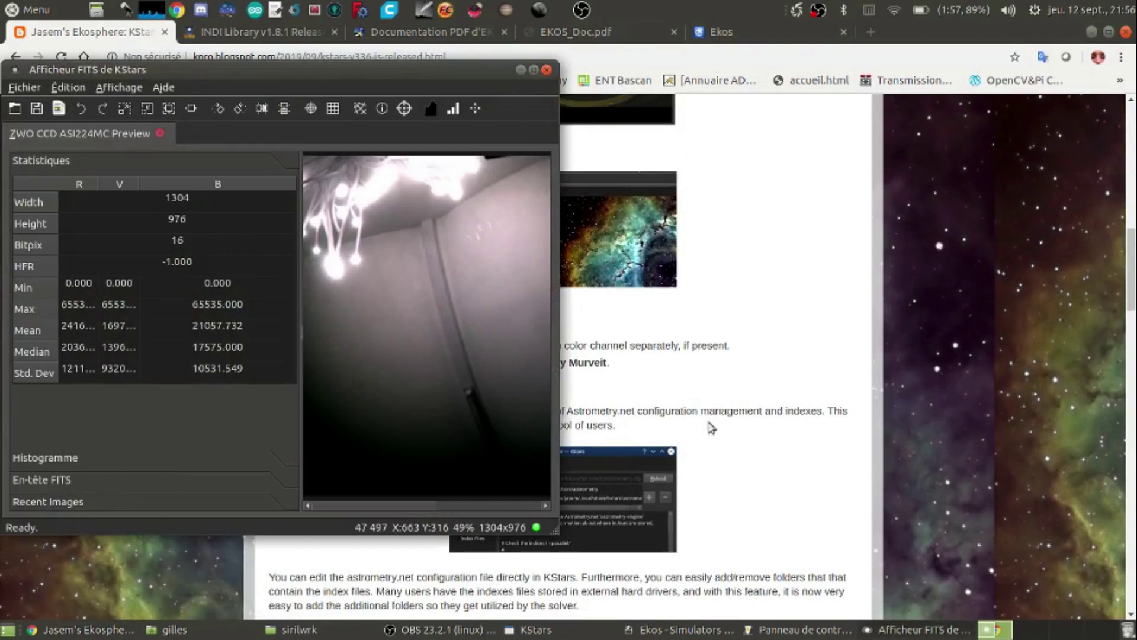
left_click(728, 399)
left_click(803, 630)
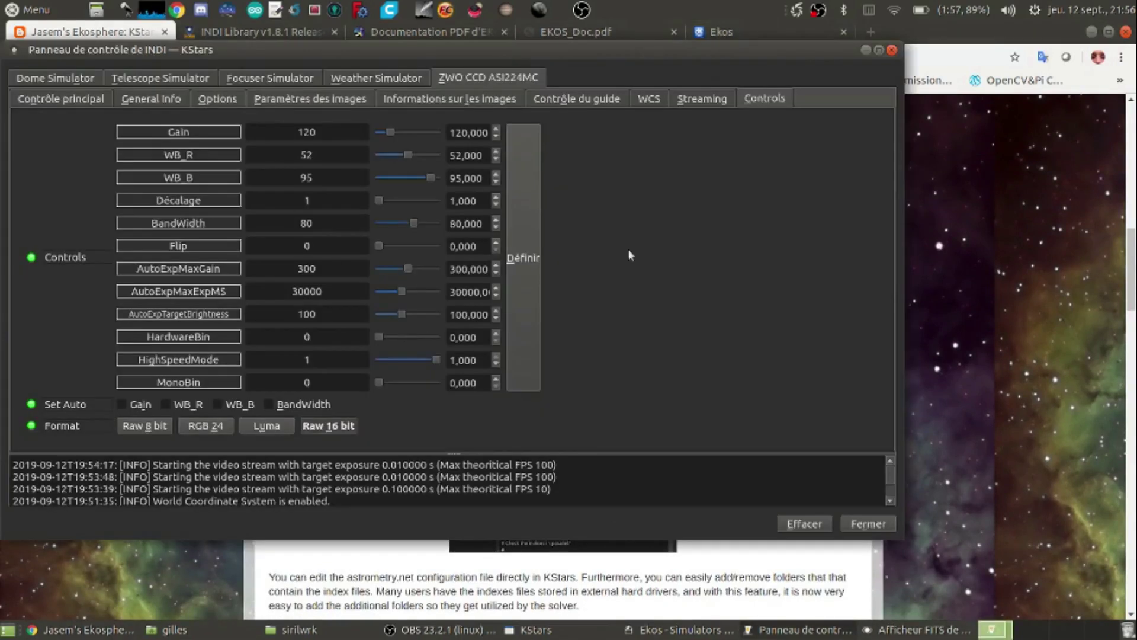
left_click(678, 630)
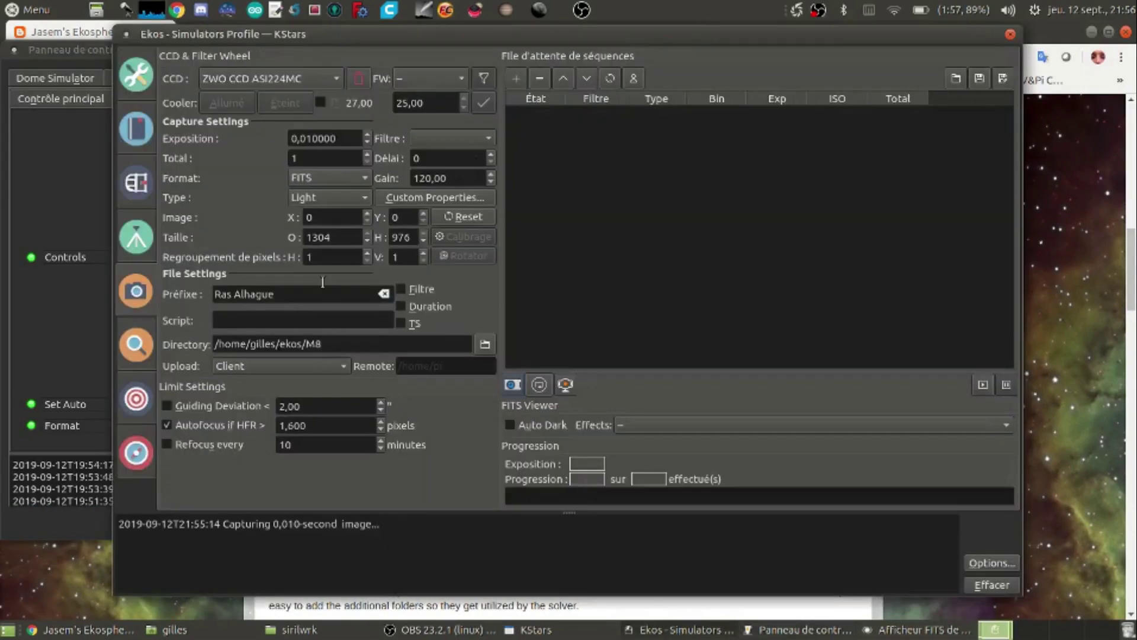
left_click(513, 388)
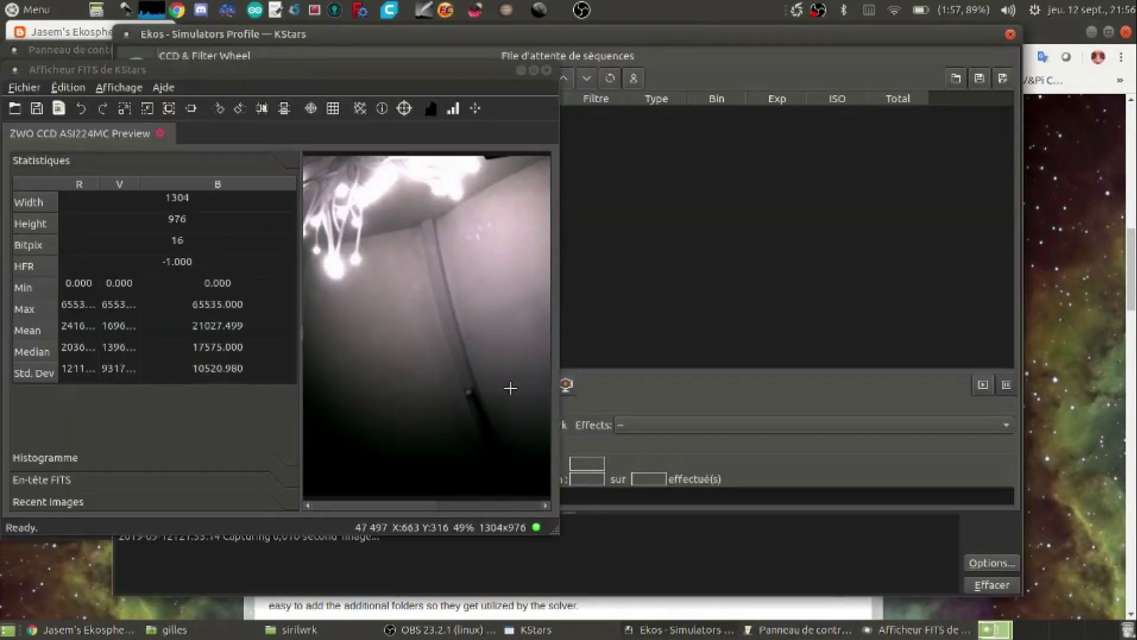
Show the new preview's histogram and the recent images list in the FITS Viewer.
left_click(51, 459)
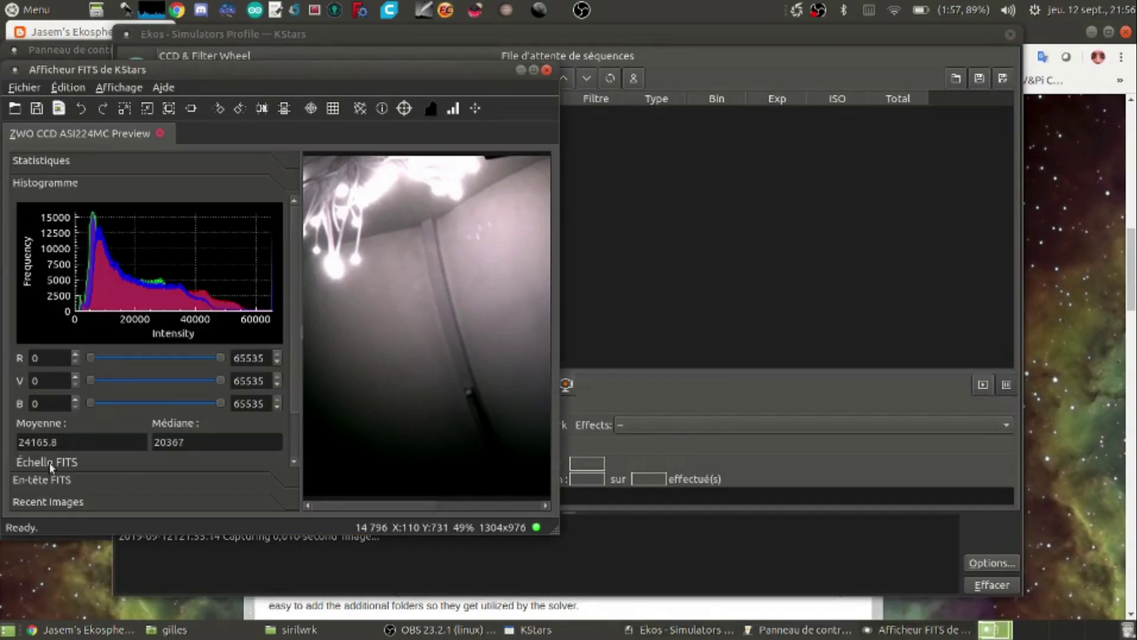
left_click(73, 501)
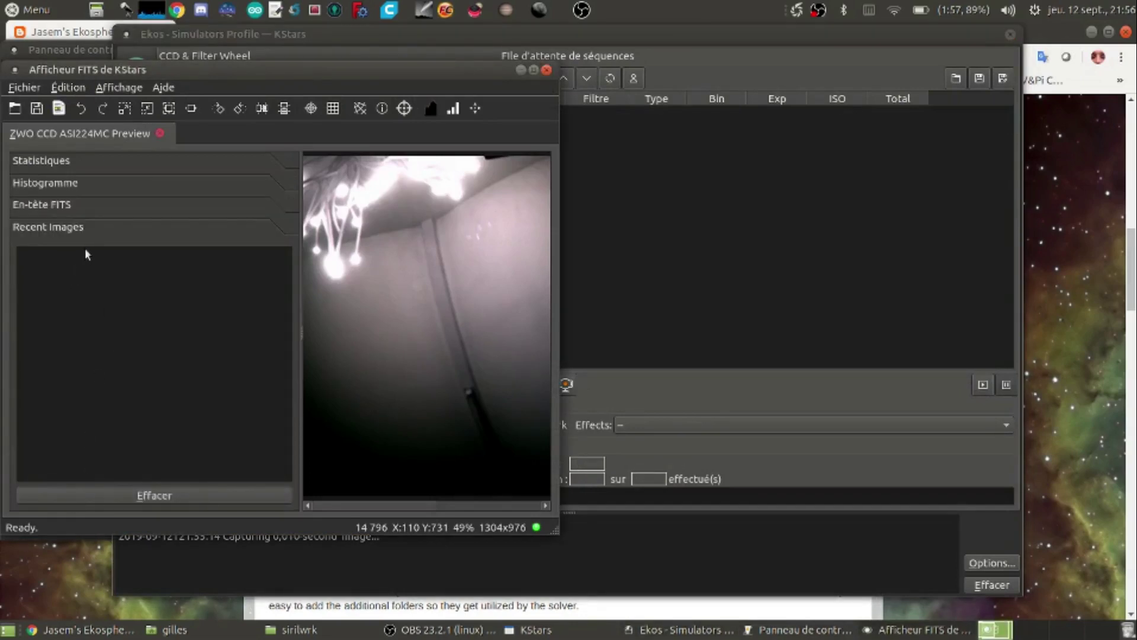
Queue a sequence of 10 light frames at 0,01 s in Ekos and try to run it, checking the capture log.
left_click(687, 394)
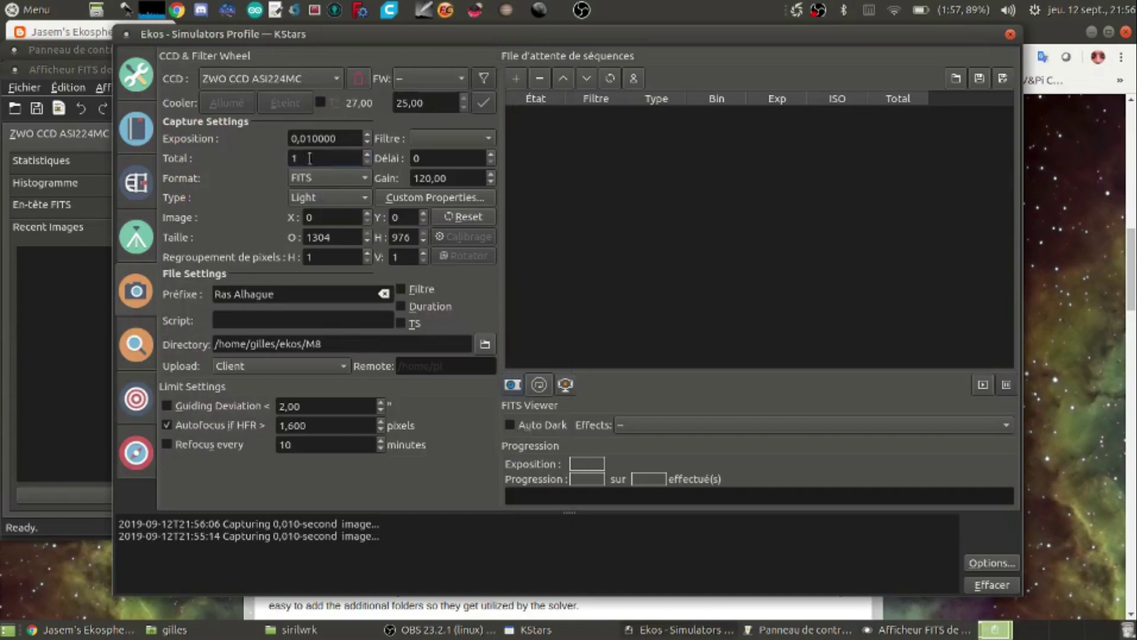
left_click(514, 82)
left_click(984, 386)
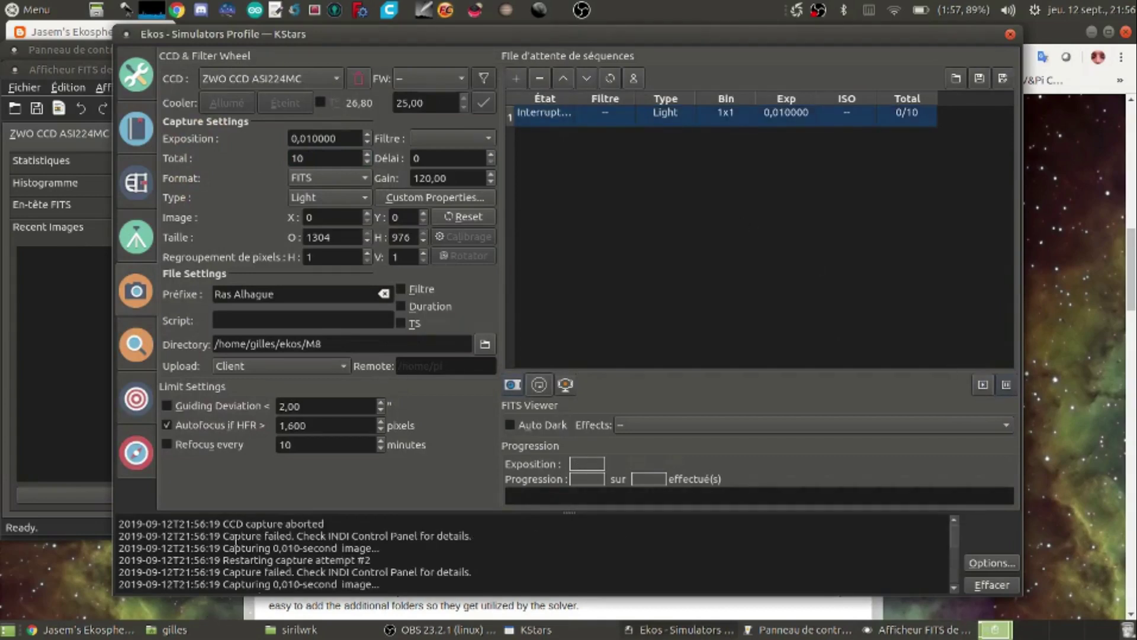
left_click_drag(309, 539, 562, 549)
left_click(562, 549)
Set the ZWO camera's format to Raw 8 bit in the INDI control panel and try the 10-frame sequence again.
left_click(773, 631)
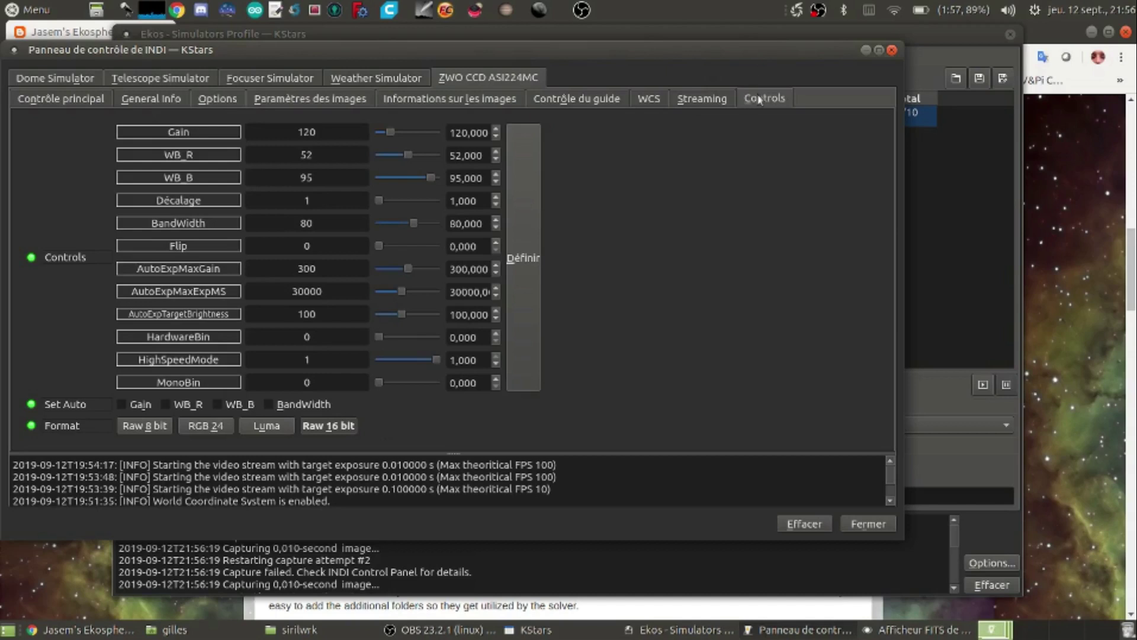
left_click(155, 425)
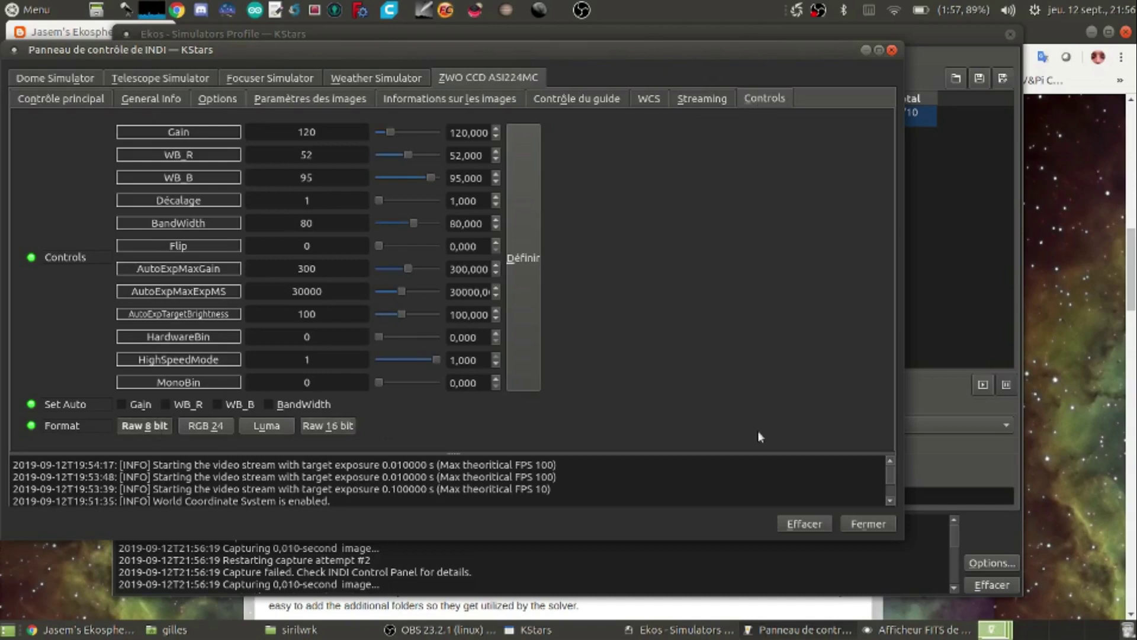
left_click(930, 401)
left_click(565, 116)
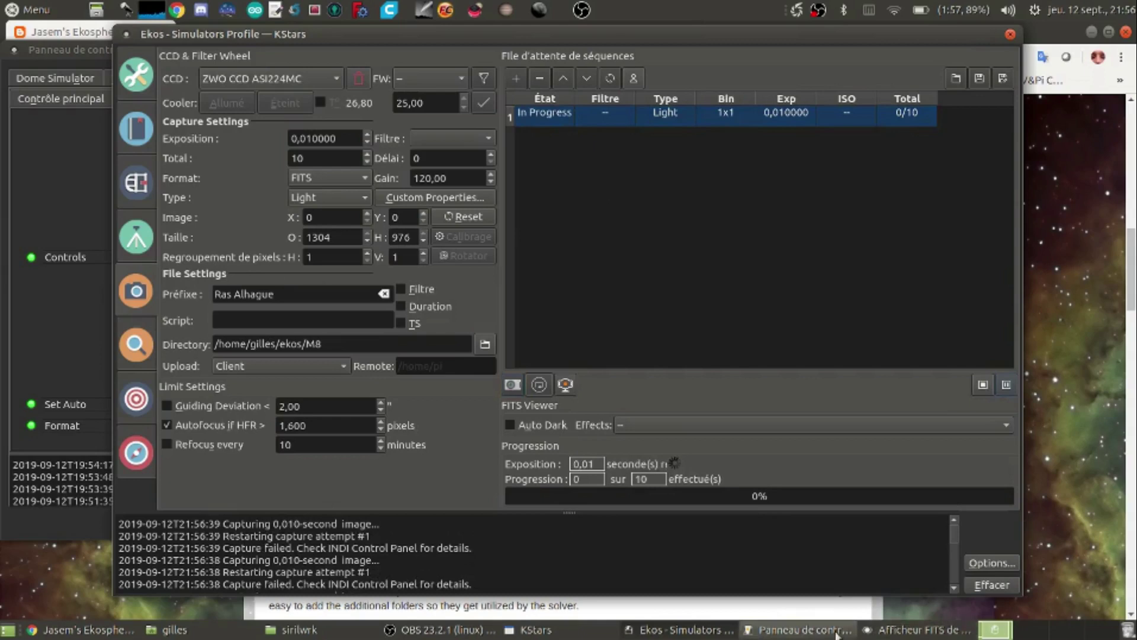
Check the FITS Viewer's recent images, abort the running capture sequence and move the Ekos window aside.
left_click(916, 629)
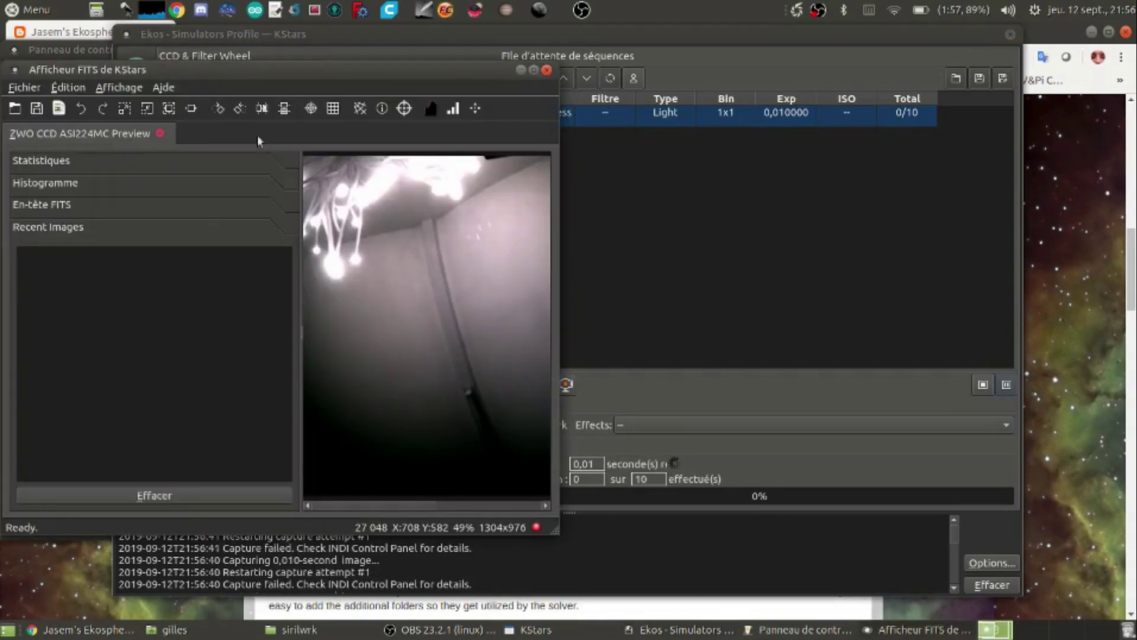
left_click(664, 413)
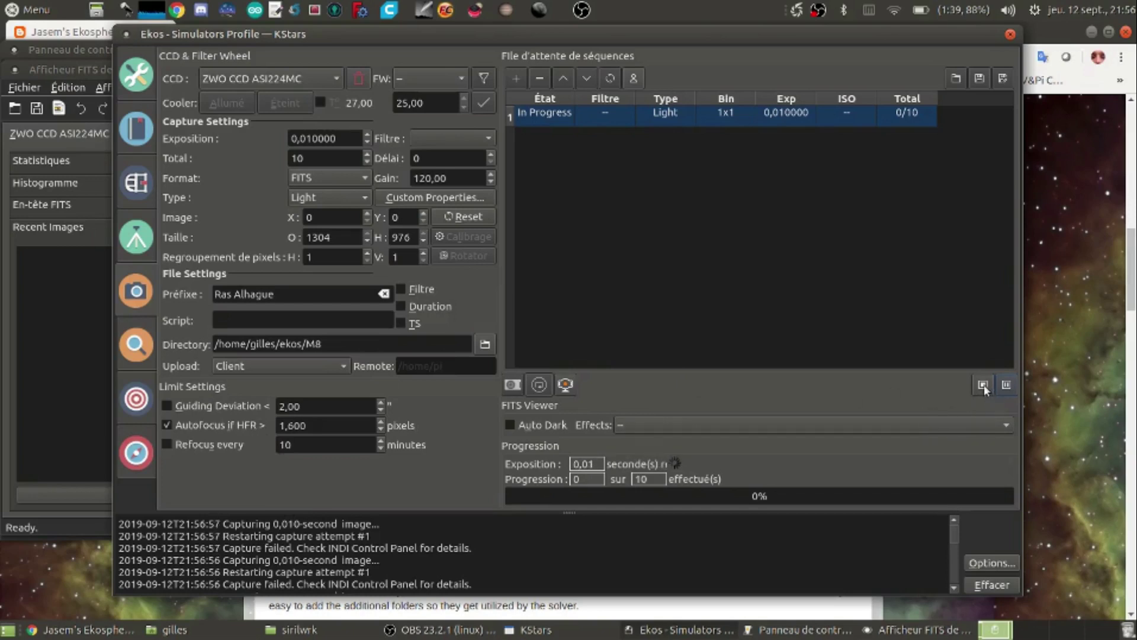
left_click(983, 385)
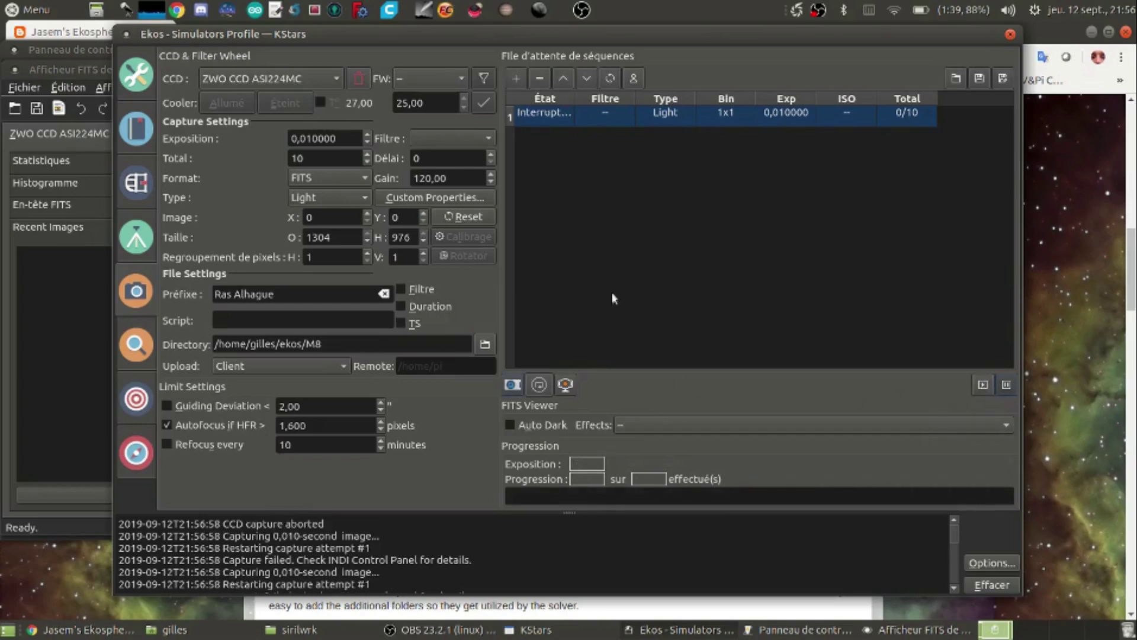
left_click_drag(368, 40, 744, 63)
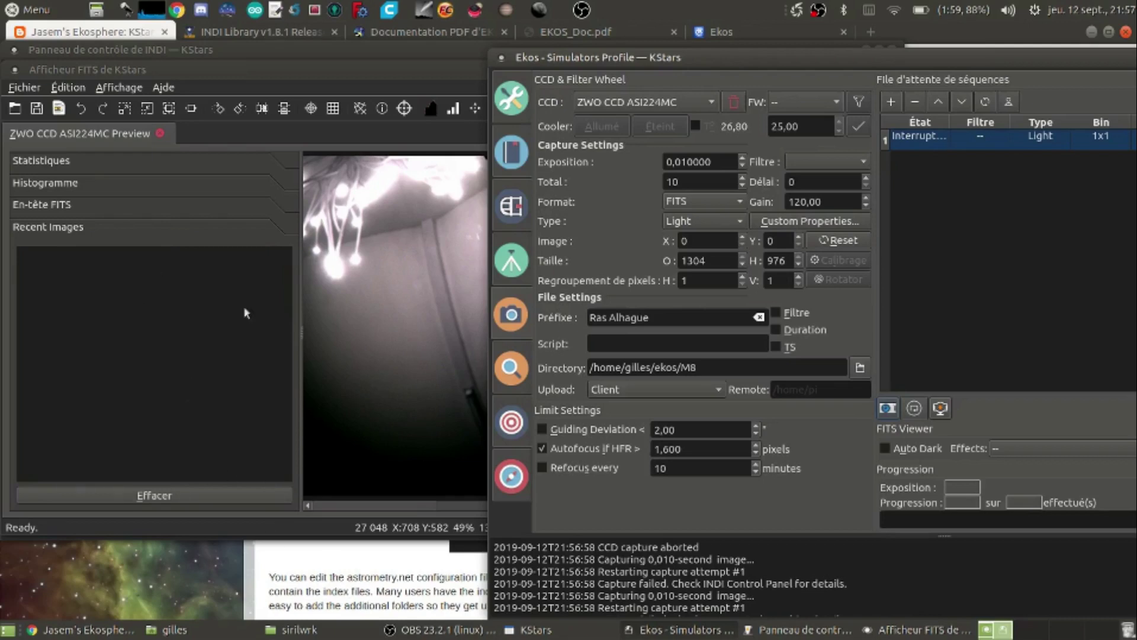
Review the Astrometry.net Config and Indexes section of the release announcement in the browser, including the index downloader changes.
left_click(345, 588)
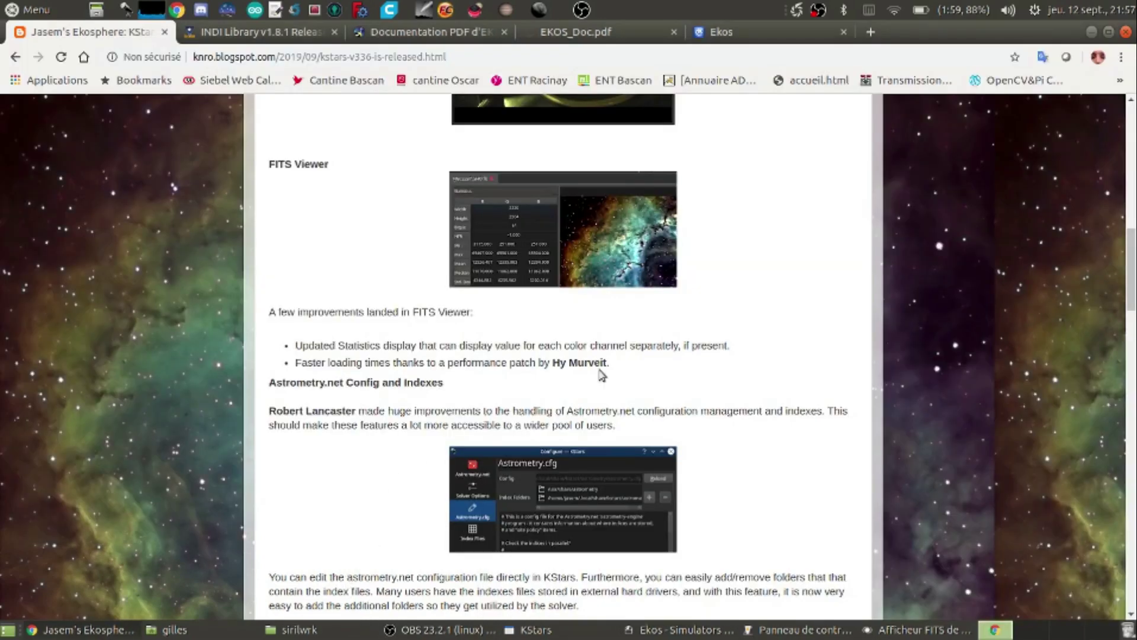
scroll(606, 379, "down", 3)
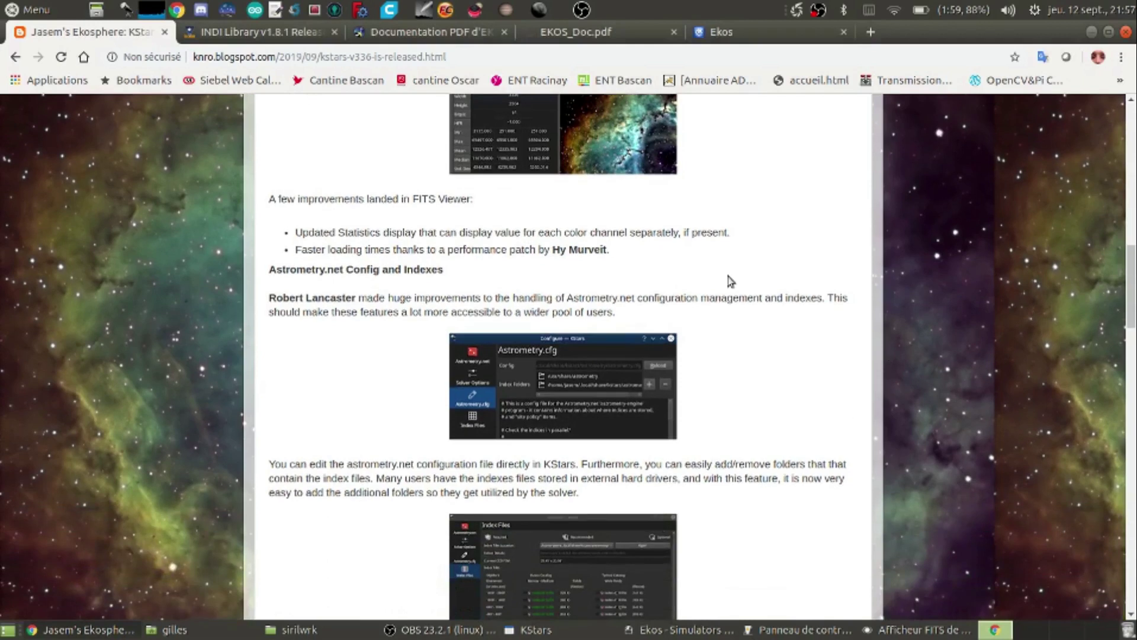
scroll(729, 281, "down", 3)
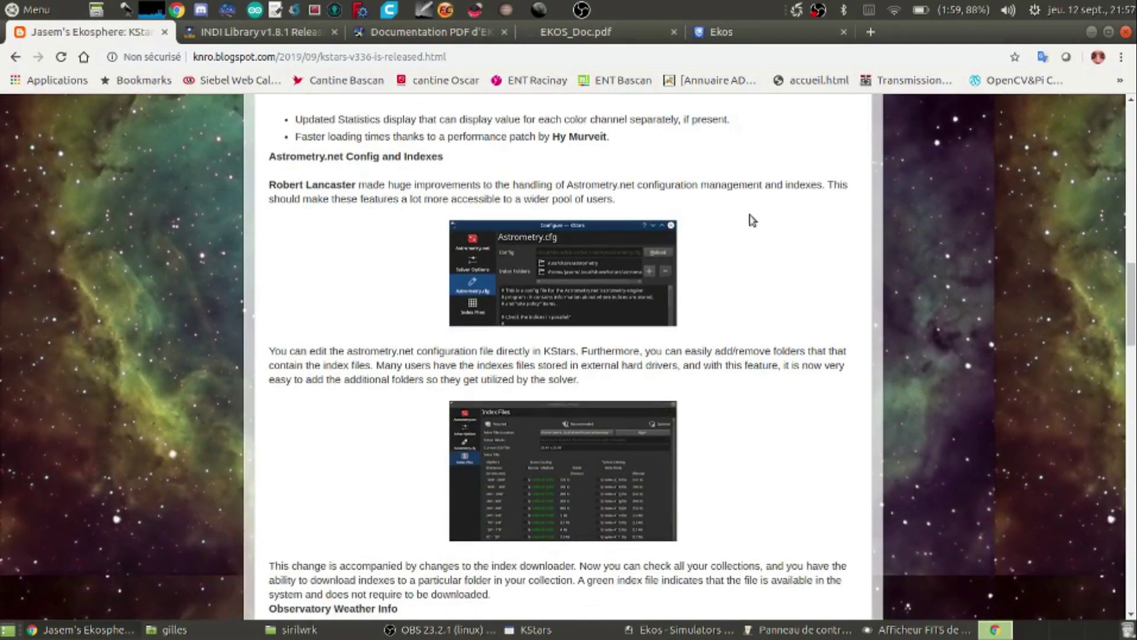
scroll(775, 238, "down", 2)
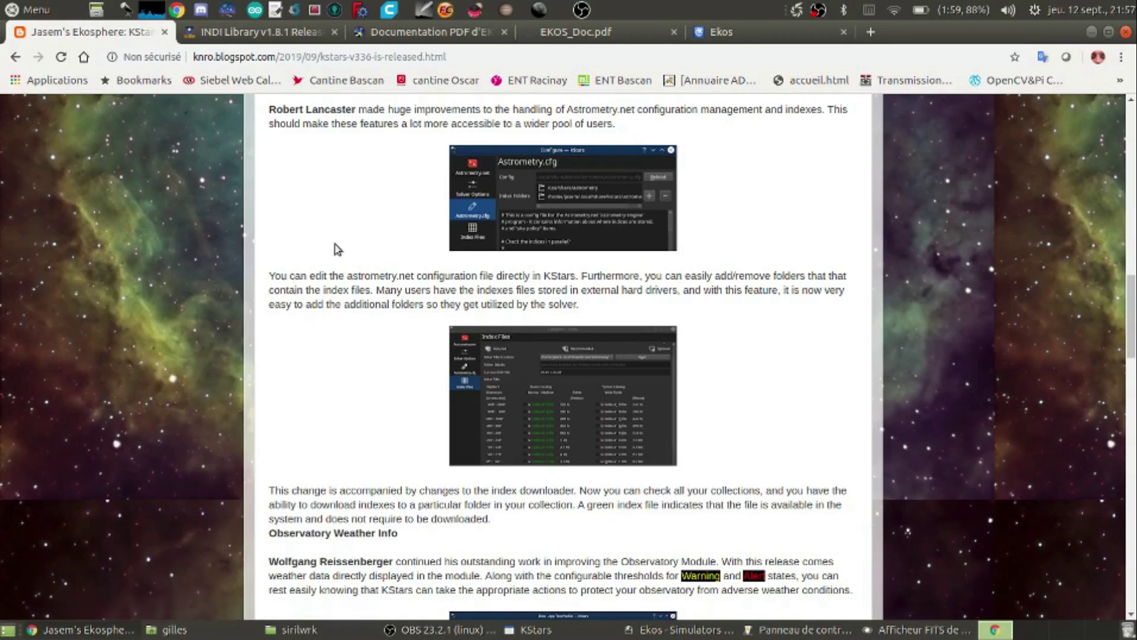
Bring Ekos back into full view and open the options of its alignment module.
left_click(700, 635)
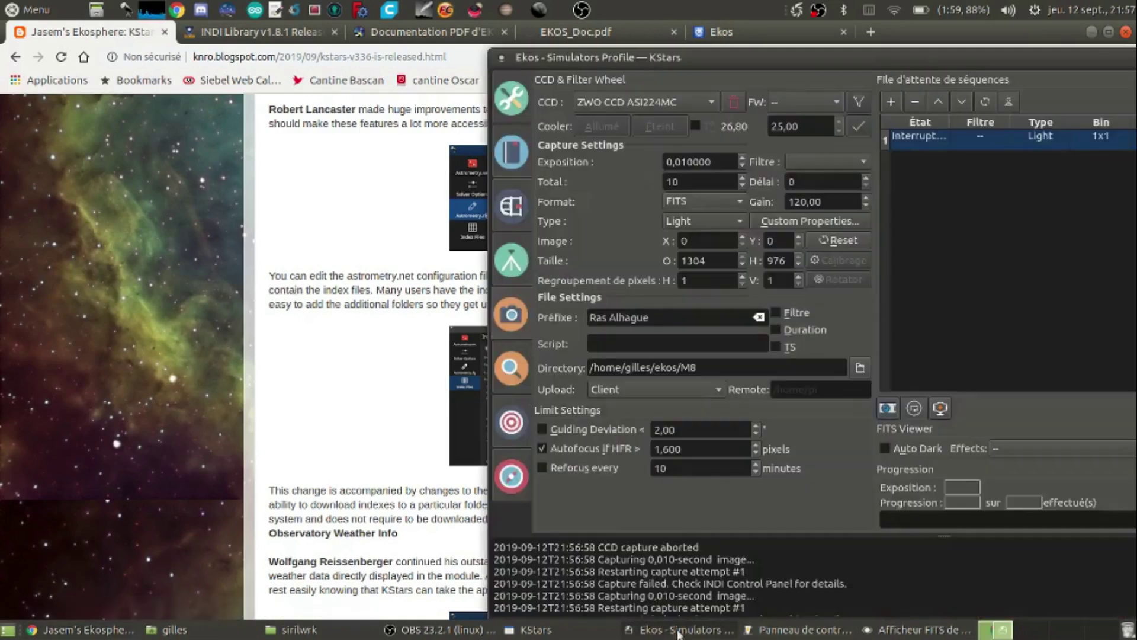
left_click_drag(743, 60, 446, 32)
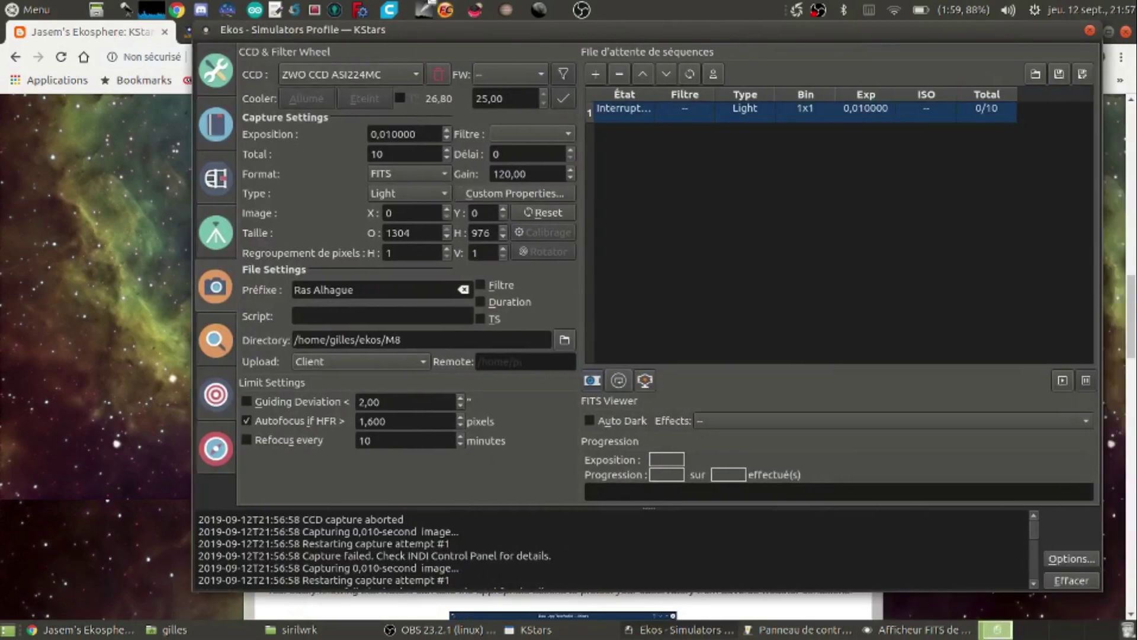
left_click(215, 394)
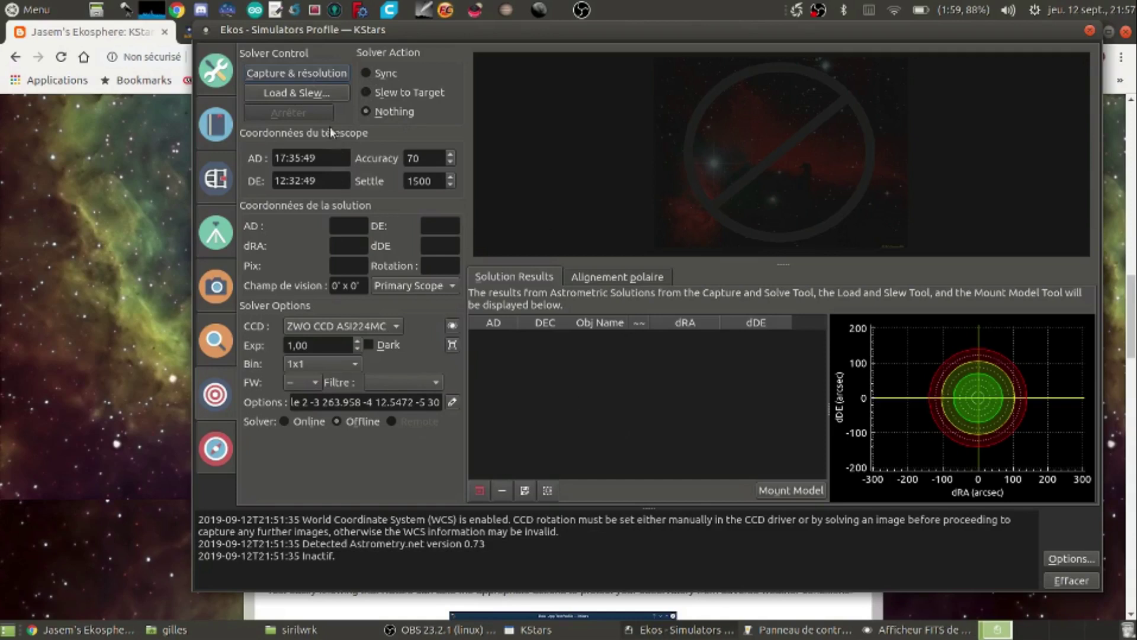
left_click(360, 328)
left_click(662, 404)
left_click(1069, 560)
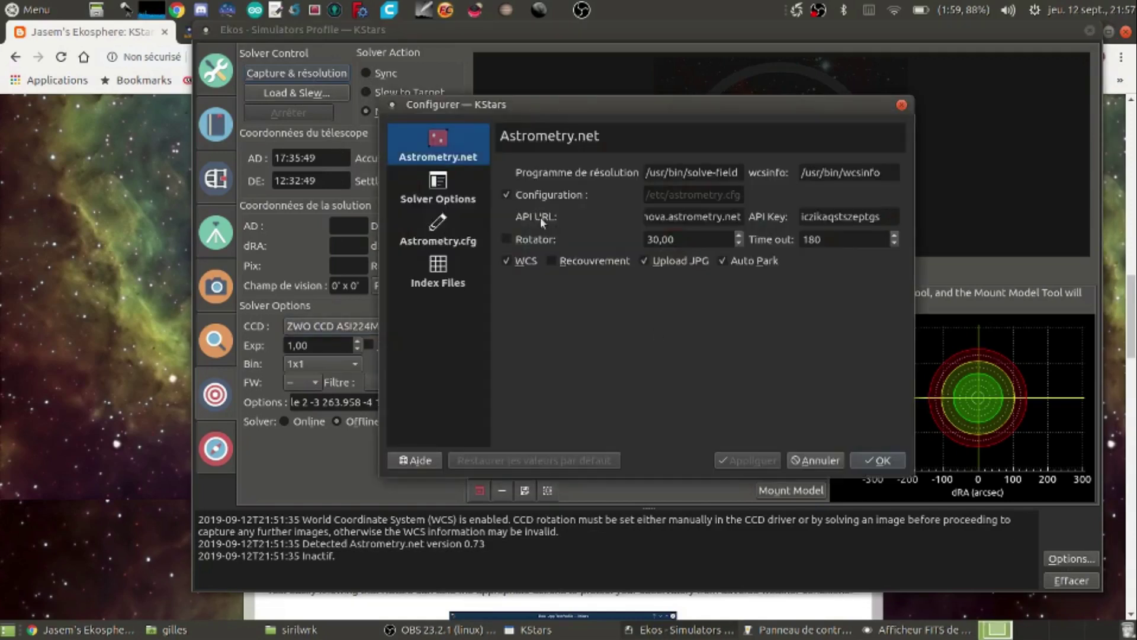
Review the Solver Options and the general Astrometry.net settings in the configuration dialog.
left_click(445, 197)
left_click_drag(741, 105, 645, 30)
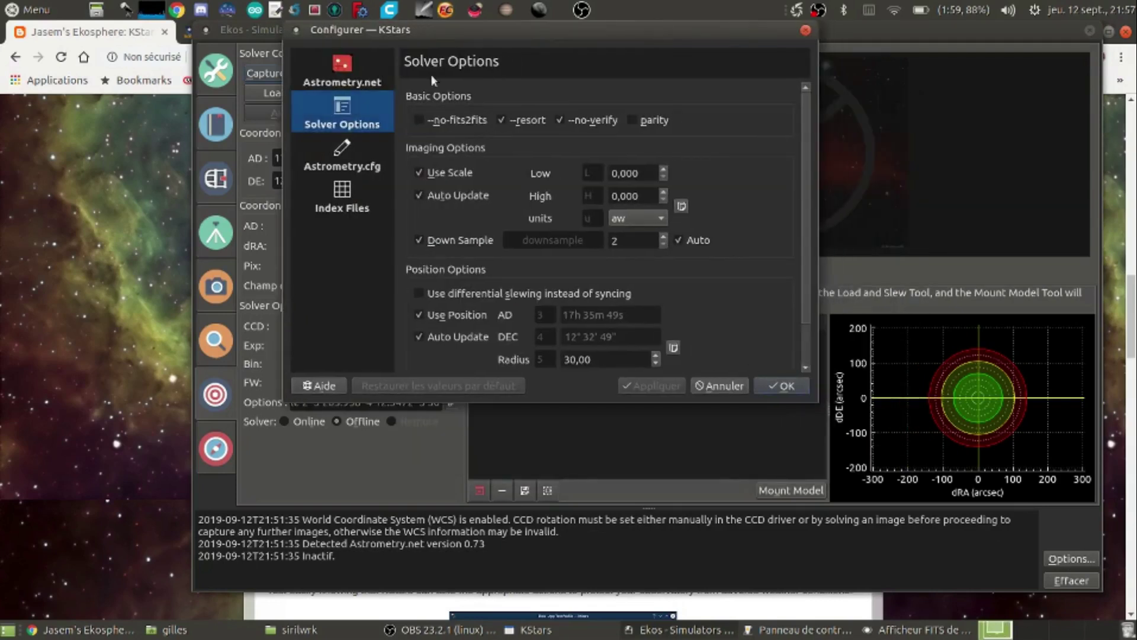
left_click(351, 71)
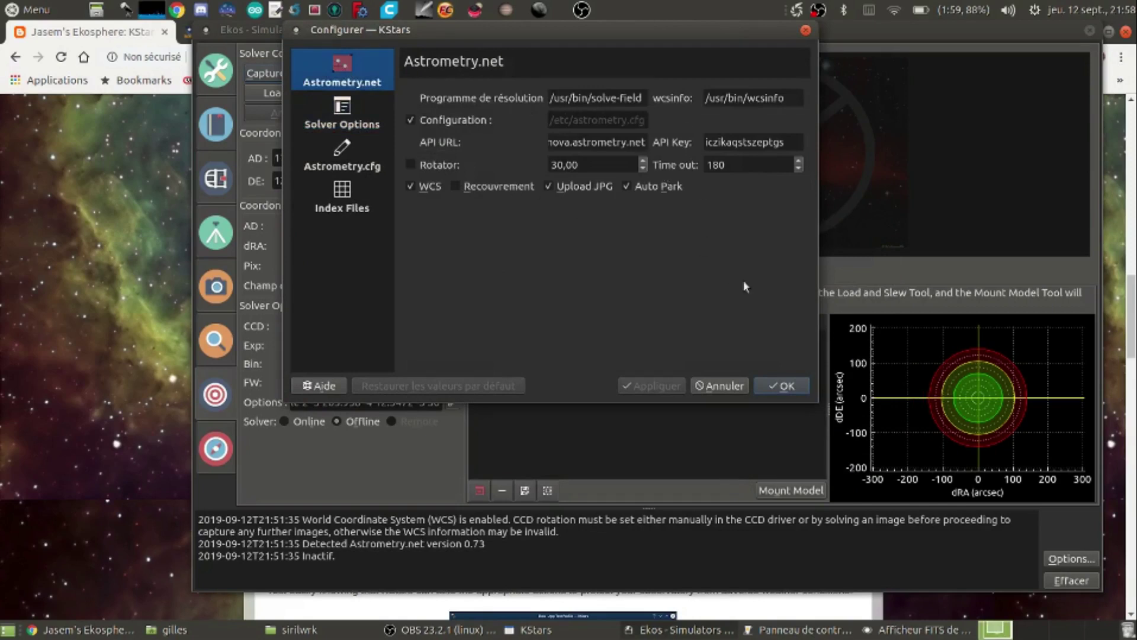
Show the Astrometry.cfg settings and point out the two index folders and the editable configuration file text.
left_click(347, 163)
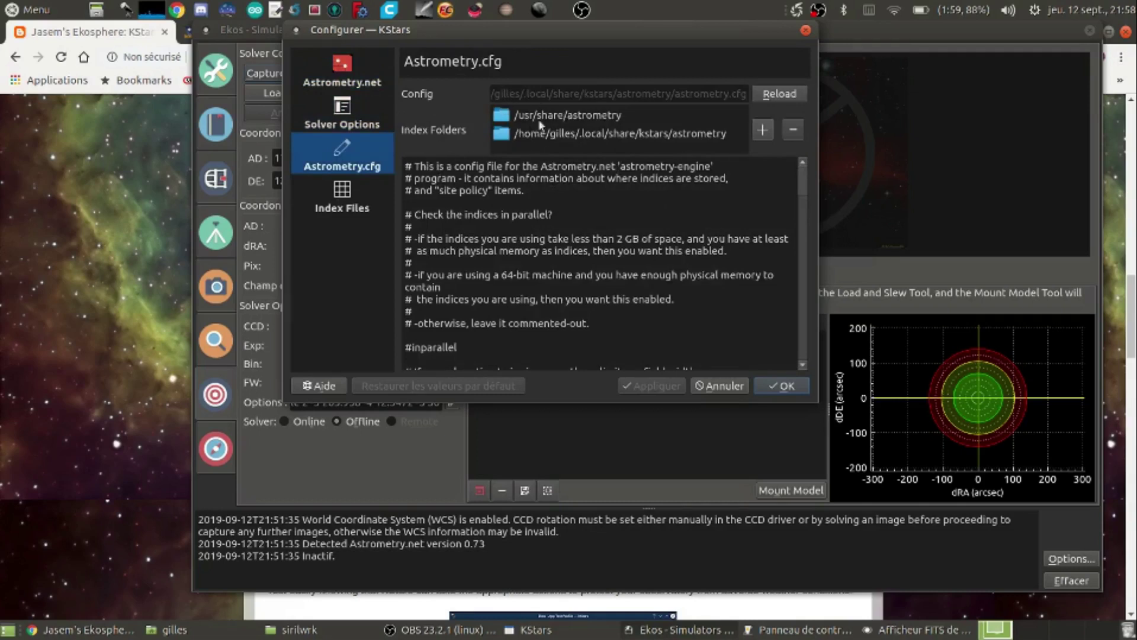
left_click(548, 133)
left_click(556, 134)
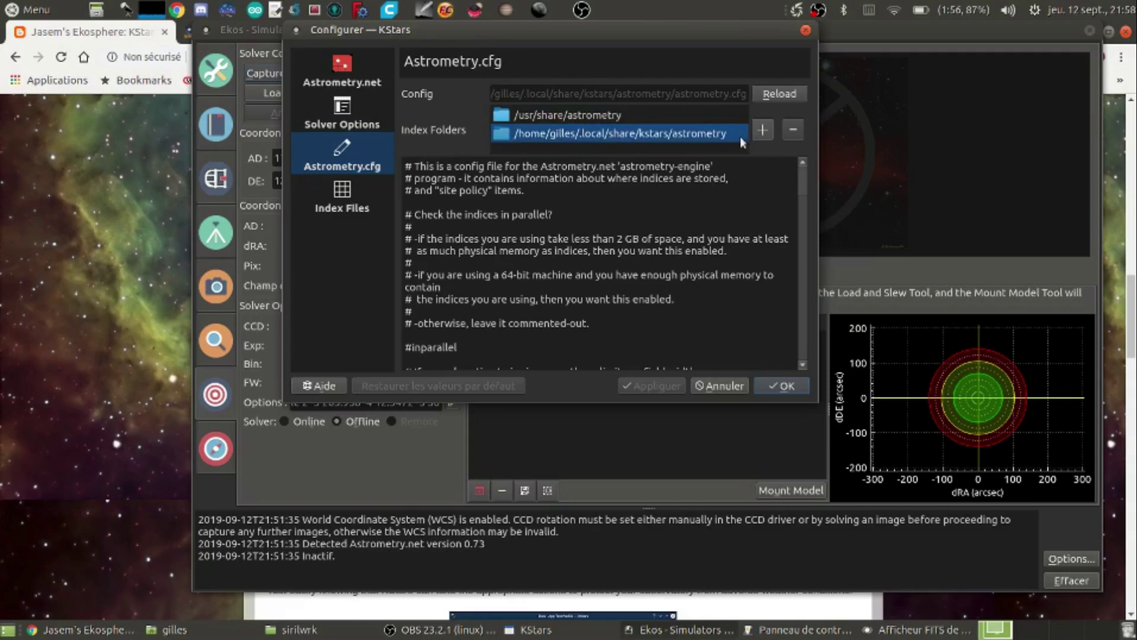
left_click(601, 116)
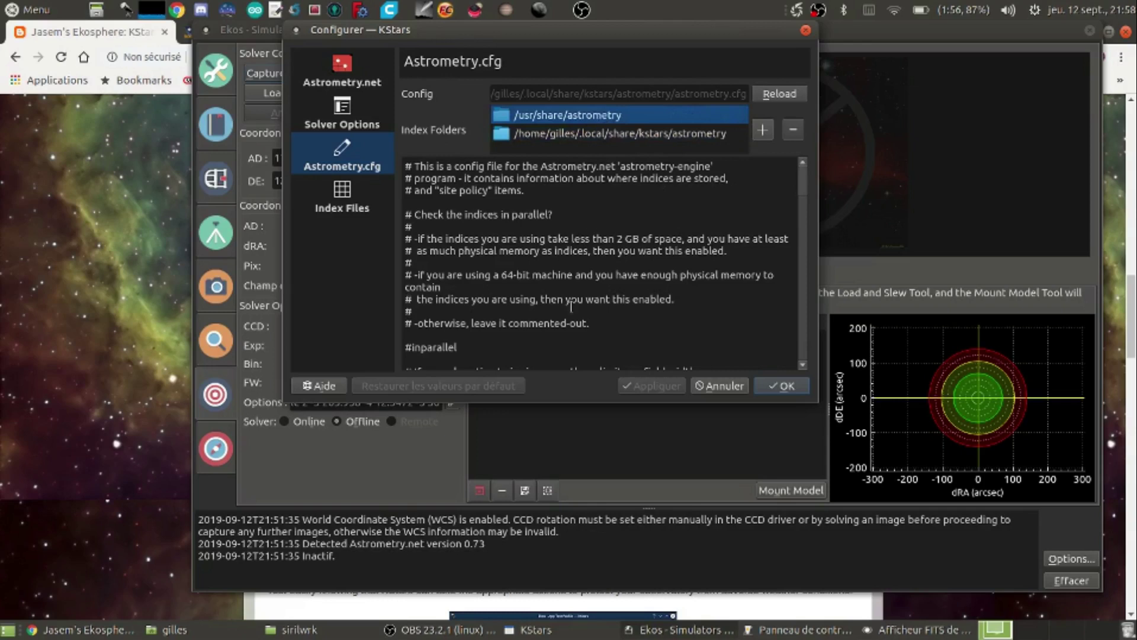
left_click(616, 134)
left_click(609, 117)
left_click(617, 135)
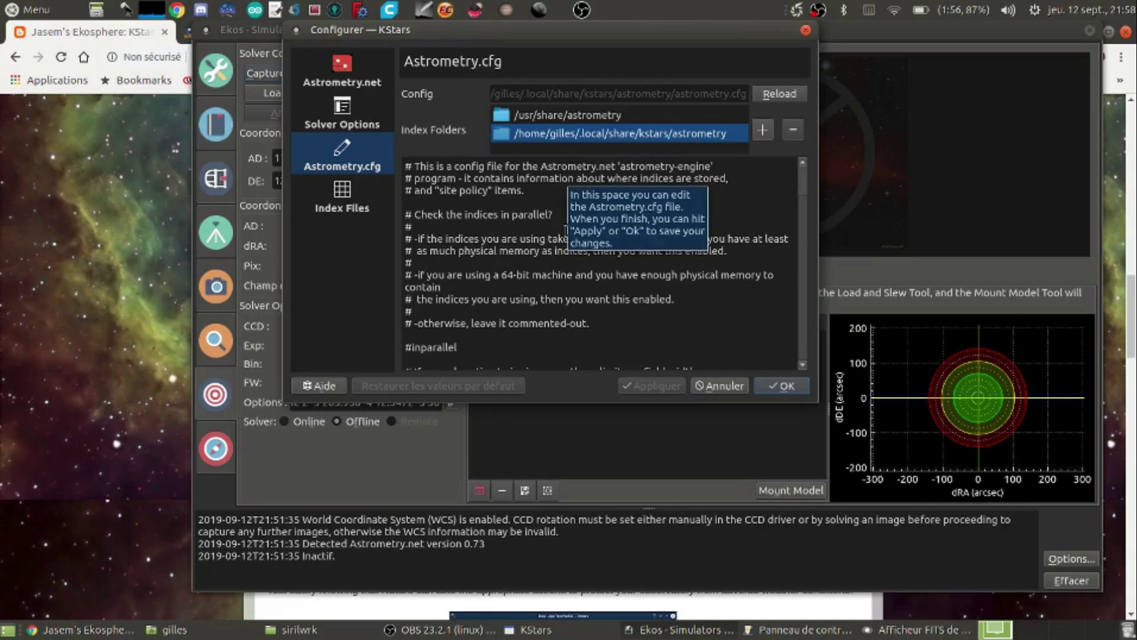
Set the Index Files location to the home directory's kstars/astrometry folder and enlarge the configuration dialog.
left_click(347, 195)
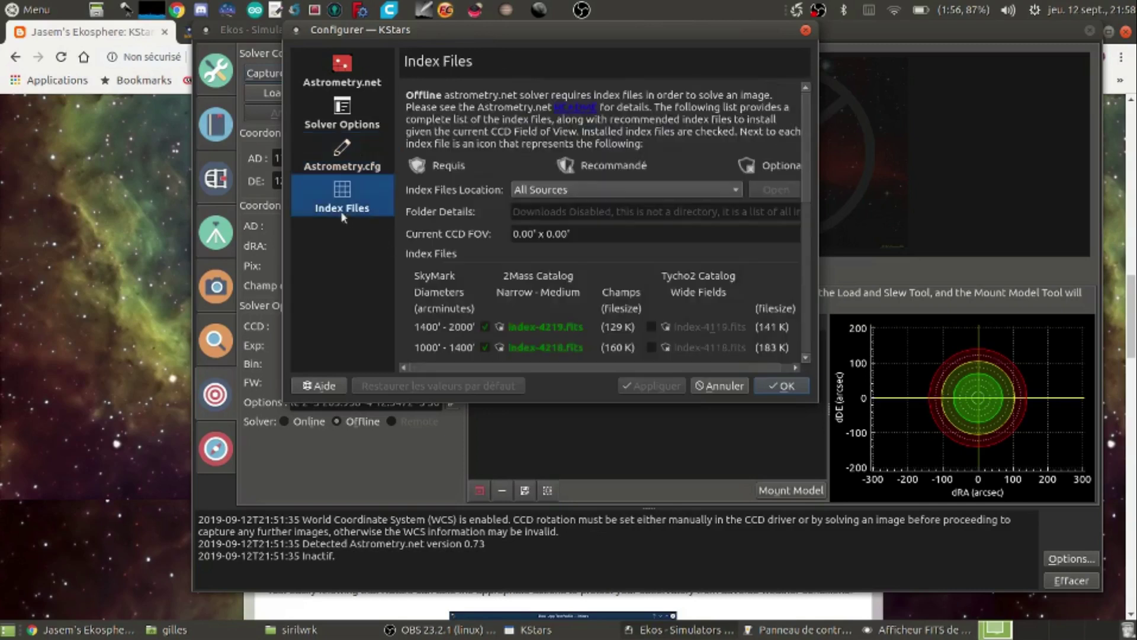
scroll(610, 194, "down", 1)
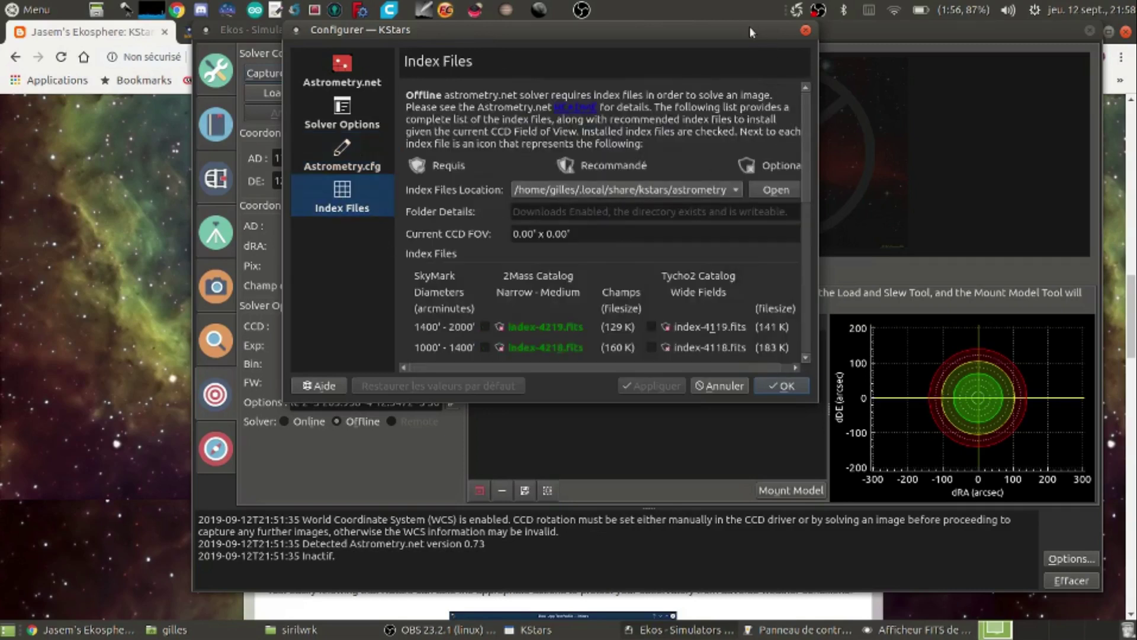
left_click_drag(750, 27, 680, 27)
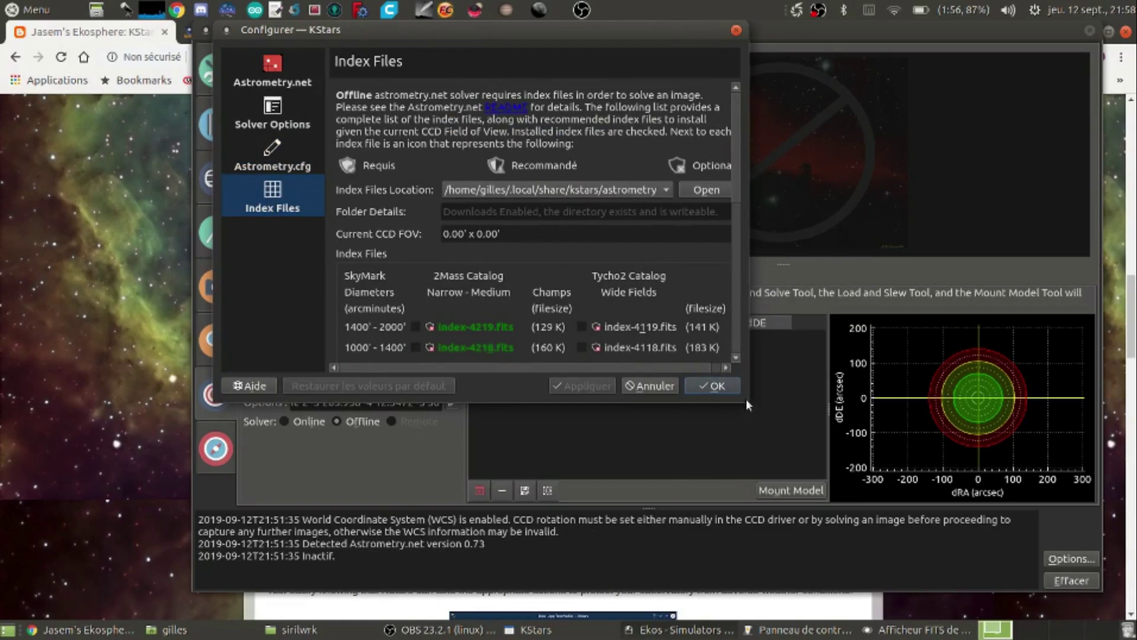
left_click_drag(749, 409, 1103, 570)
Examine the 2Mass and Tycho2 catalog index files listed for the selected folder.
scroll(694, 402, "down", 3)
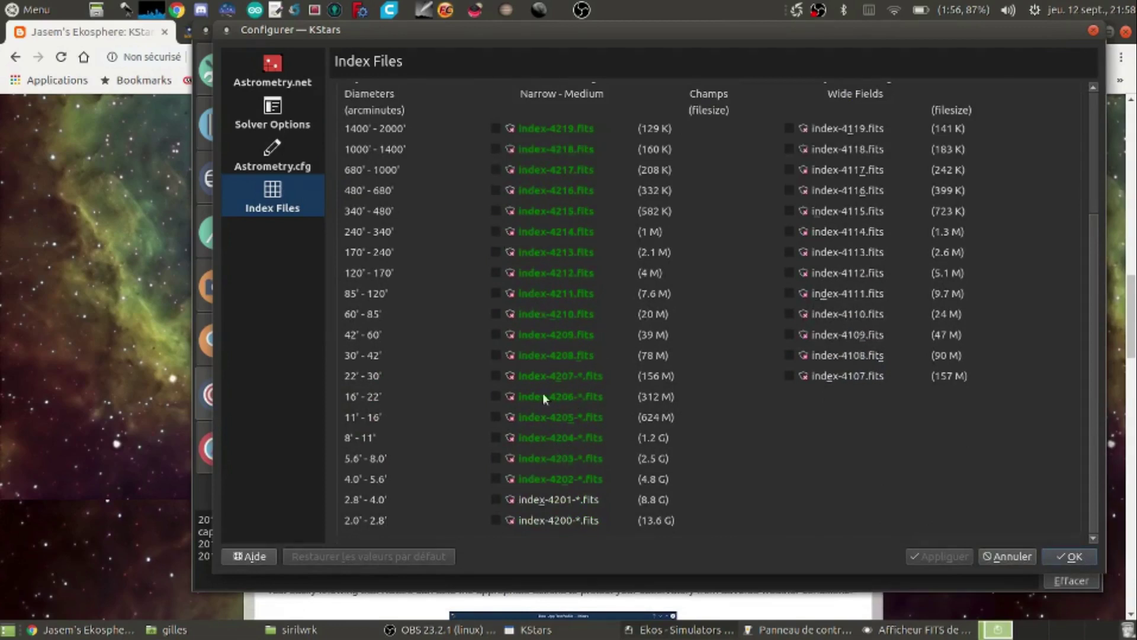
scroll(651, 344, "up", 2)
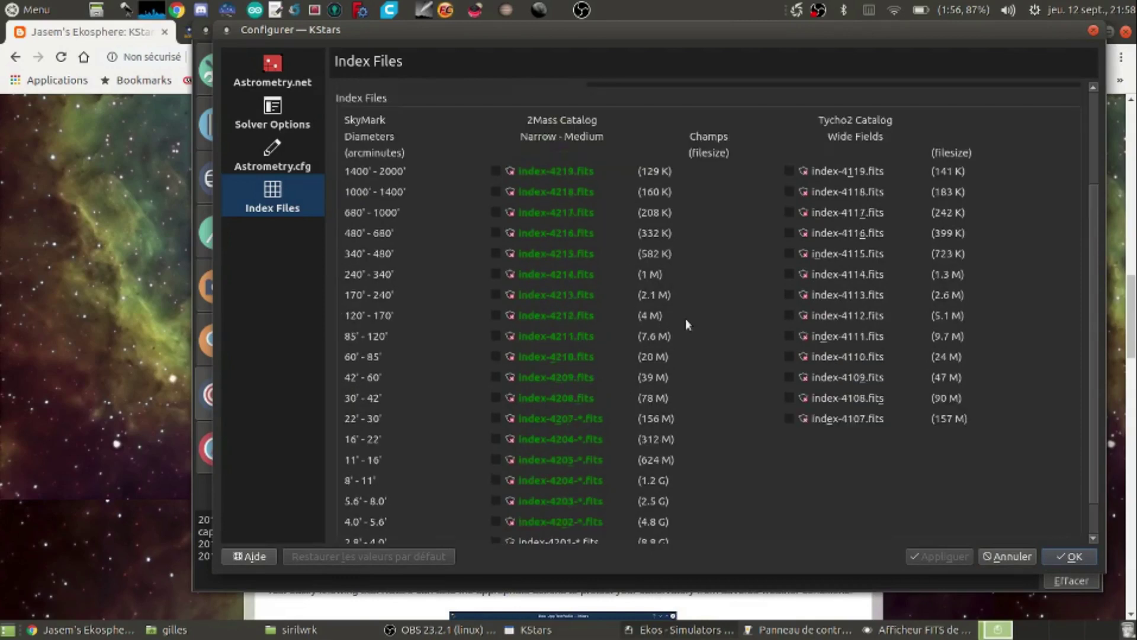
scroll(686, 324, "down", 2)
scroll(686, 321, "up", 3)
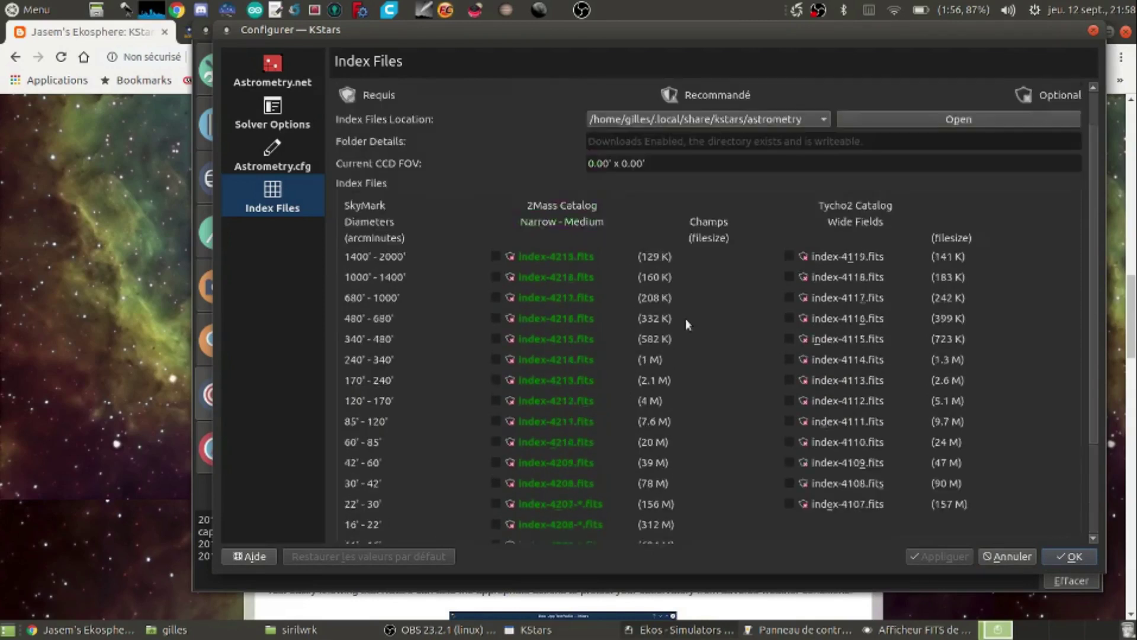
Download the Tycho2 index files index-4119.fits and index-4118.fits into the home directory's kstars/astrometry folder.
scroll(686, 321, "down", 3)
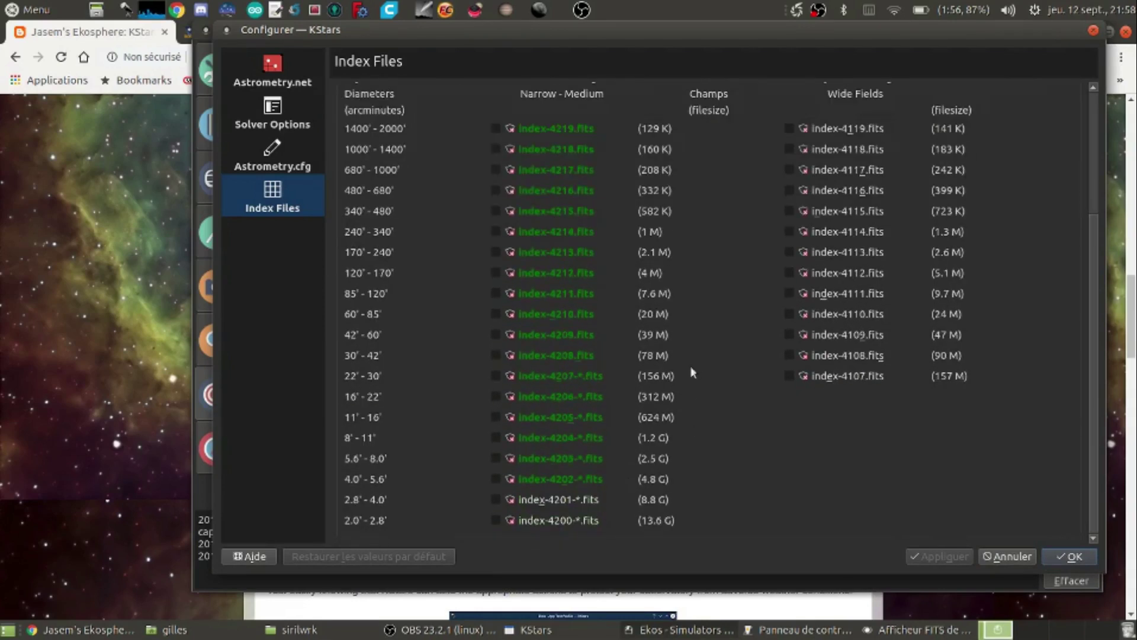
left_click(789, 129)
scroll(925, 158, "up", 3)
left_click(788, 319)
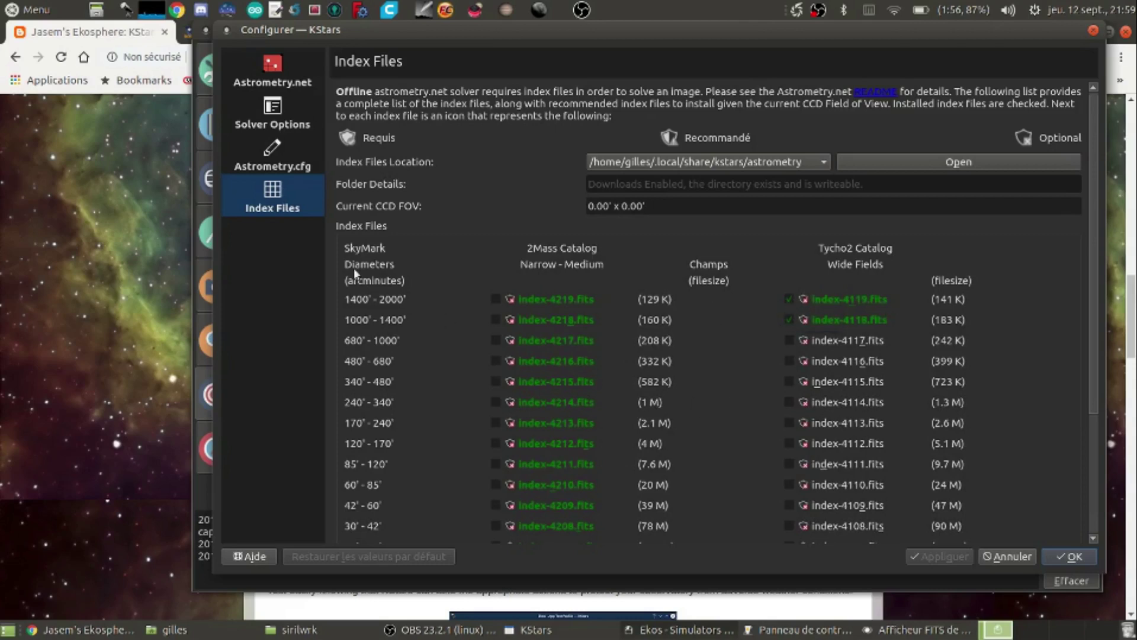
Review the available index file locations and the Astrometry.cfg and general Astrometry.net settings, closing the configuration dialog when finished.
scroll(731, 278, "up", 1)
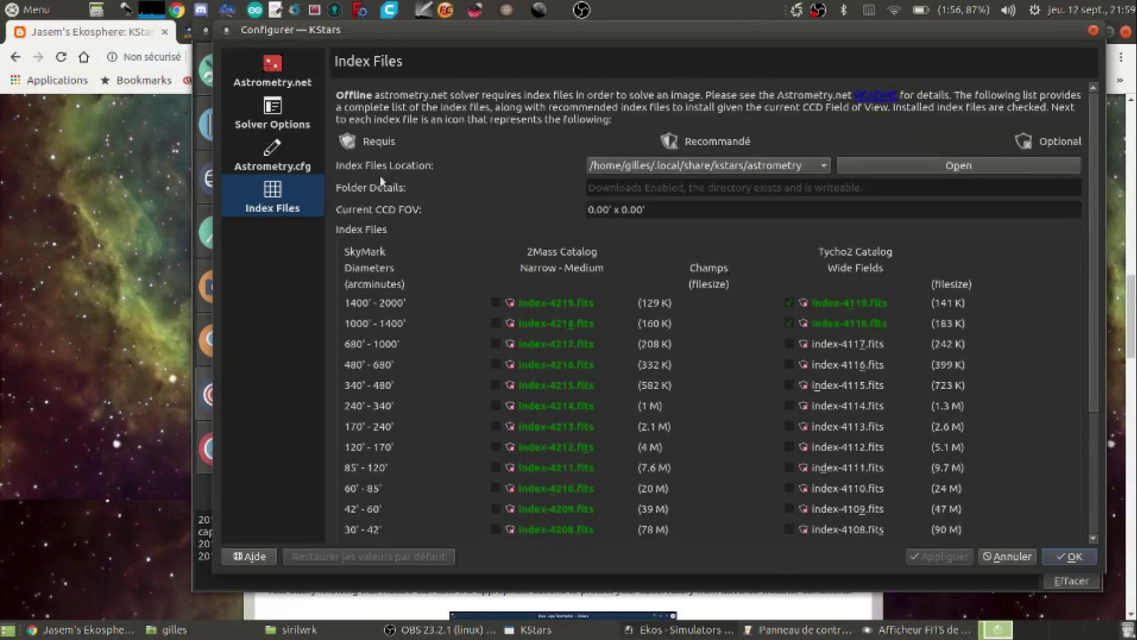
left_click(679, 166)
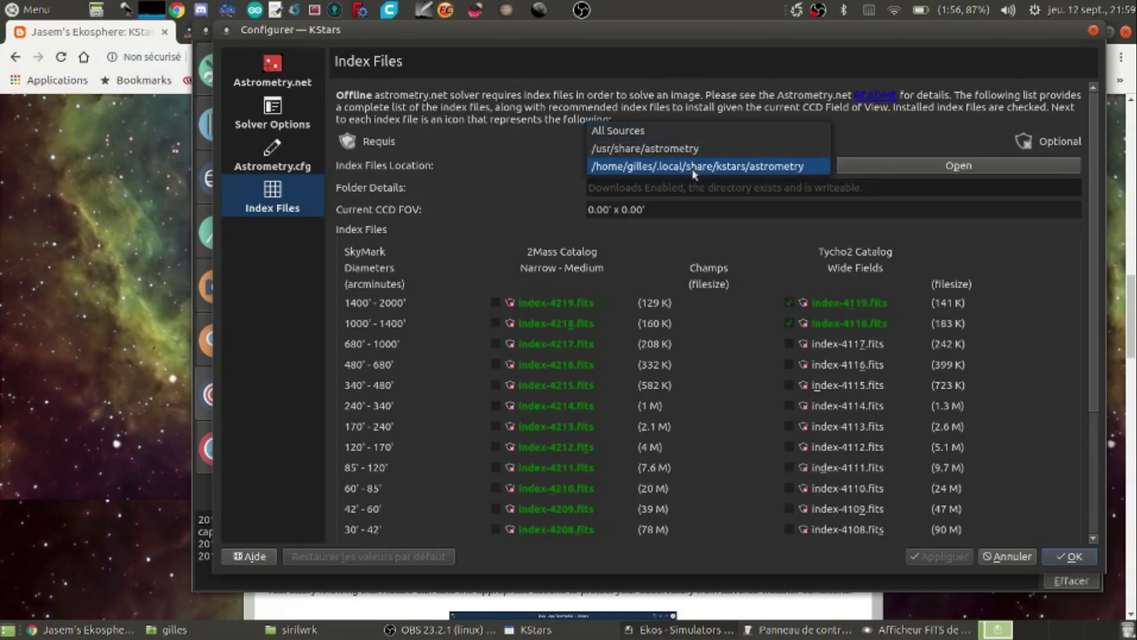
left_click(868, 137)
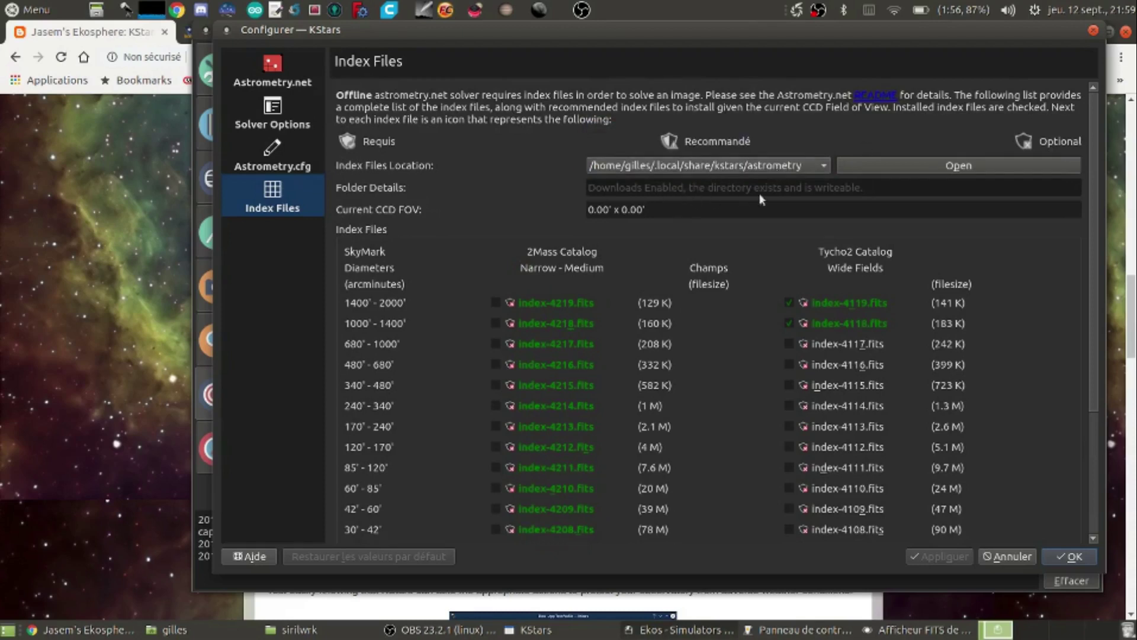
left_click(272, 155)
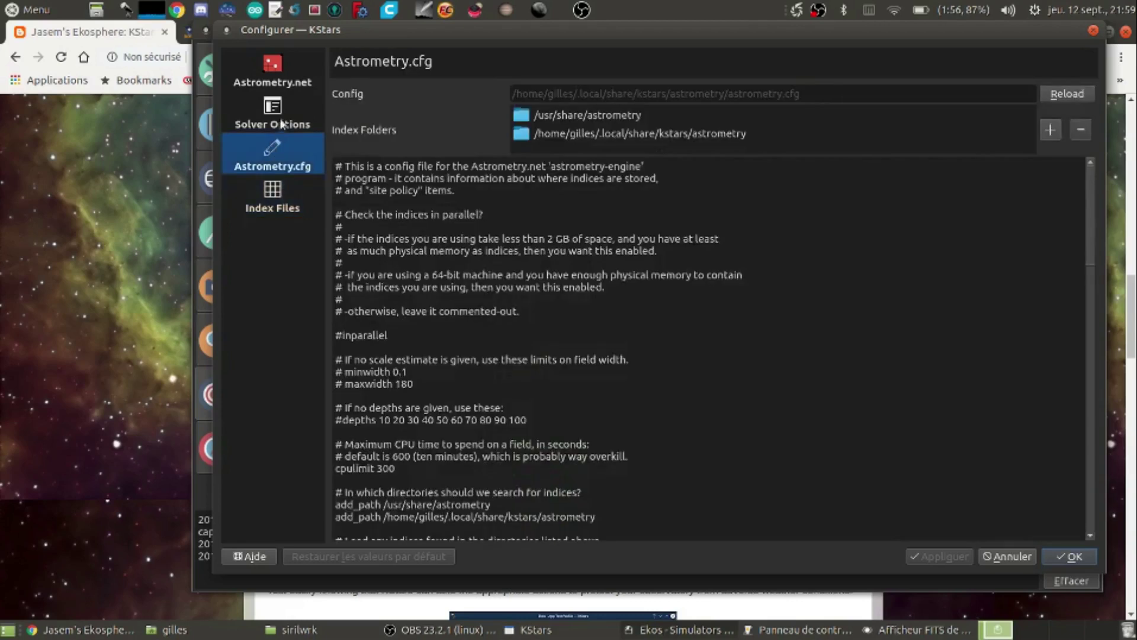
left_click(278, 119)
left_click(276, 70)
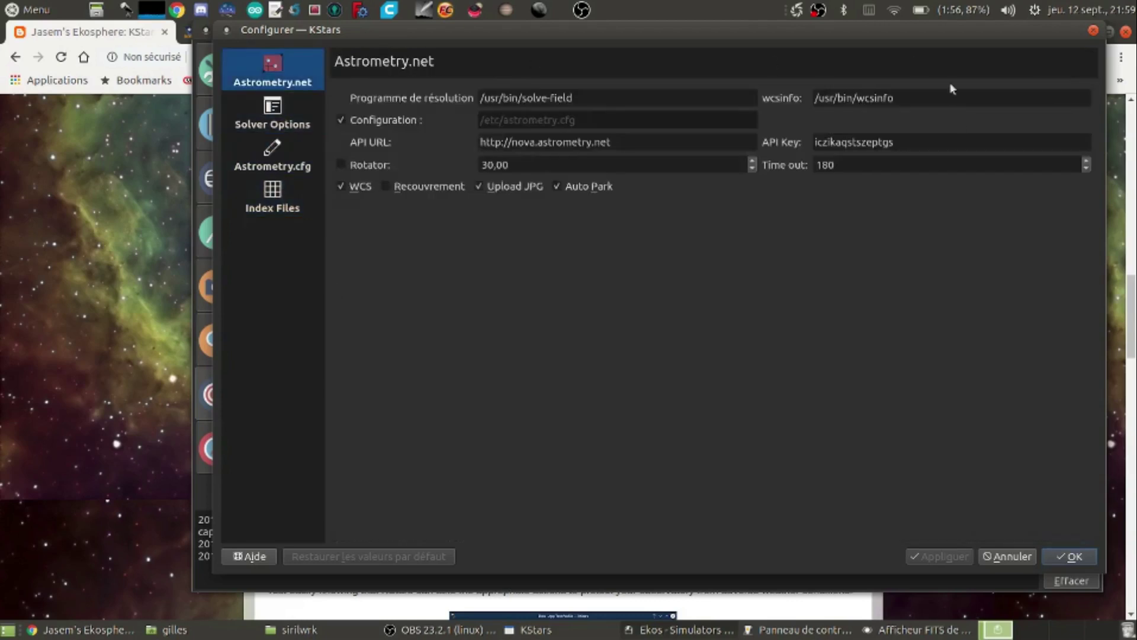
left_click(1093, 30)
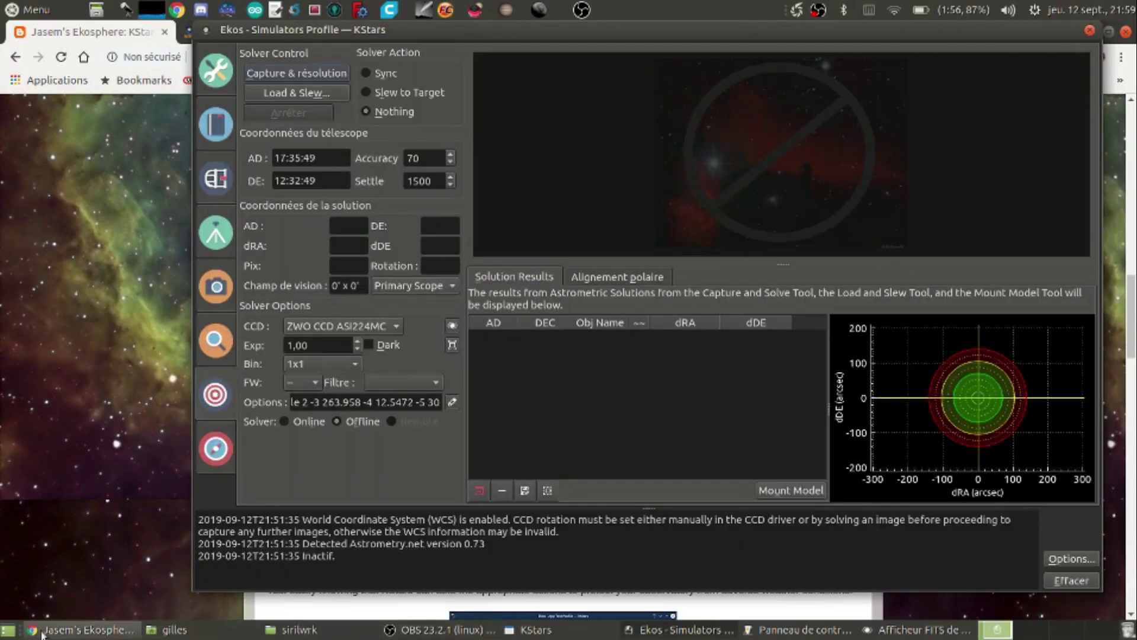
Switch to the browser and read the Observatory Weather Info and Meridian Flip sections of the release announcement.
left_click(83, 630)
scroll(492, 323, "down", 3)
scroll(491, 323, "down", 4)
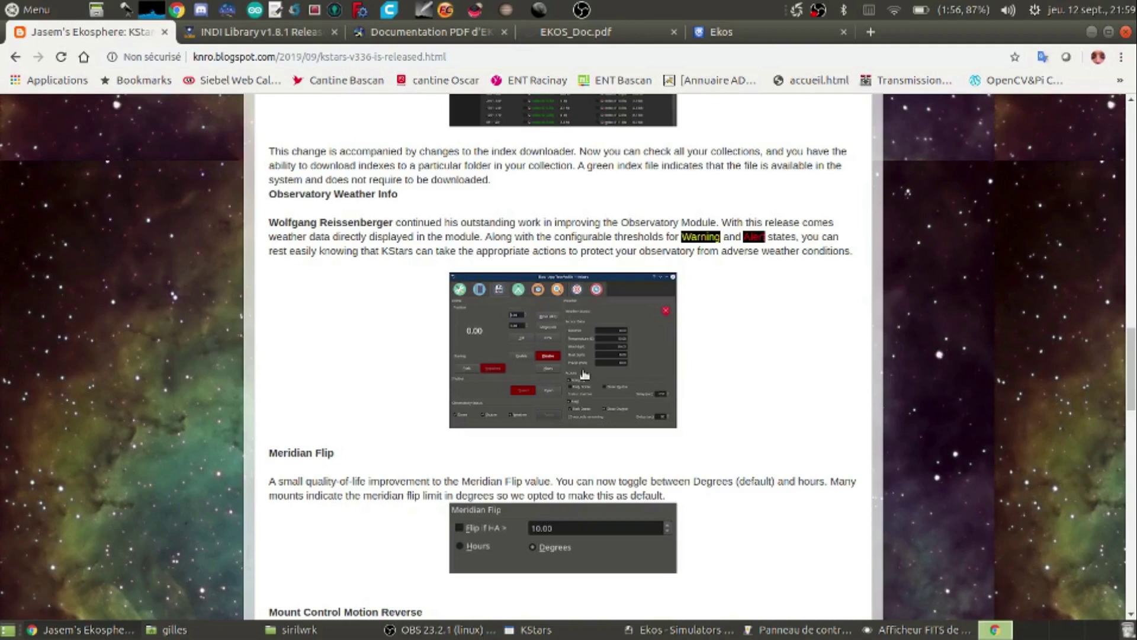
Switch to Ekos and compare the Observatory module's dome and weather options with the Mount meridian flip and Scheduler settings.
left_click(671, 632)
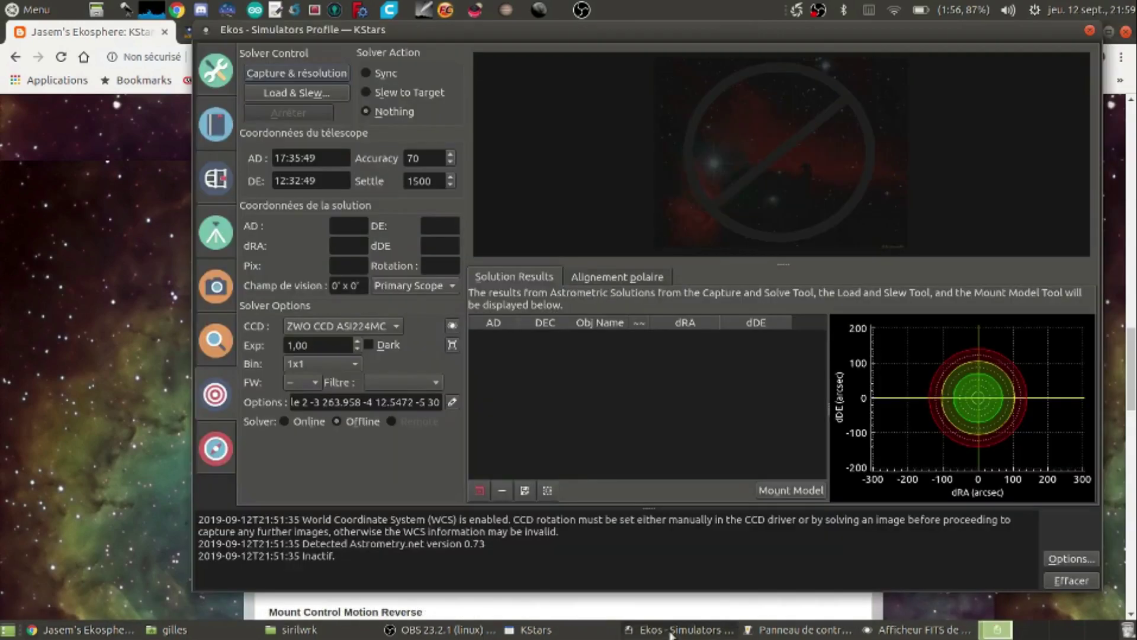
left_click(222, 181)
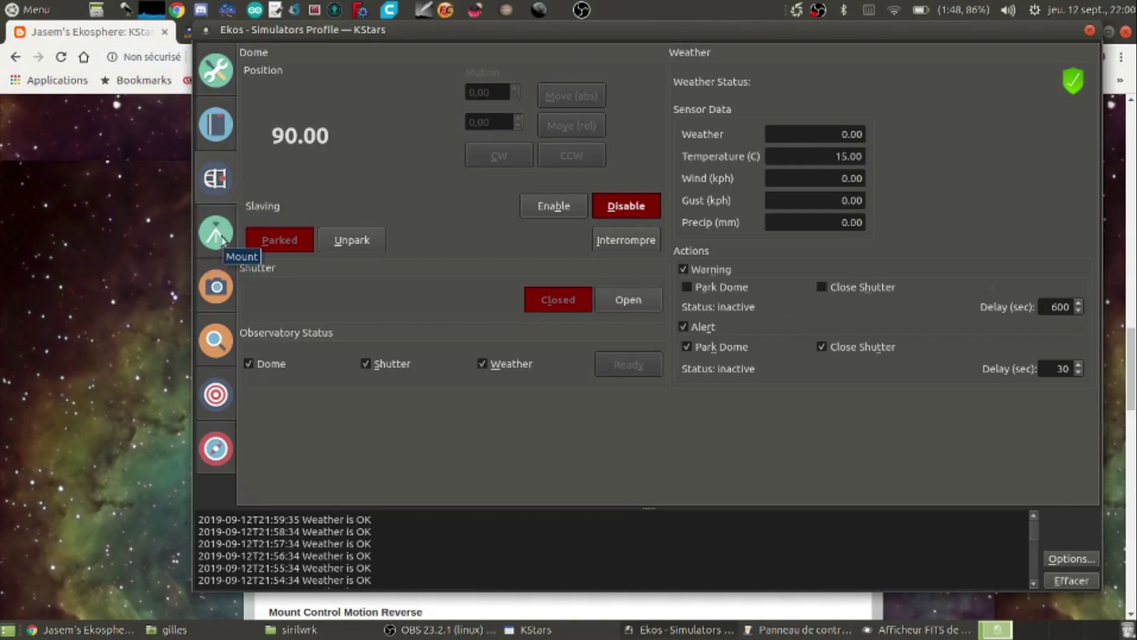
left_click(215, 237)
left_click(215, 283)
left_click(214, 242)
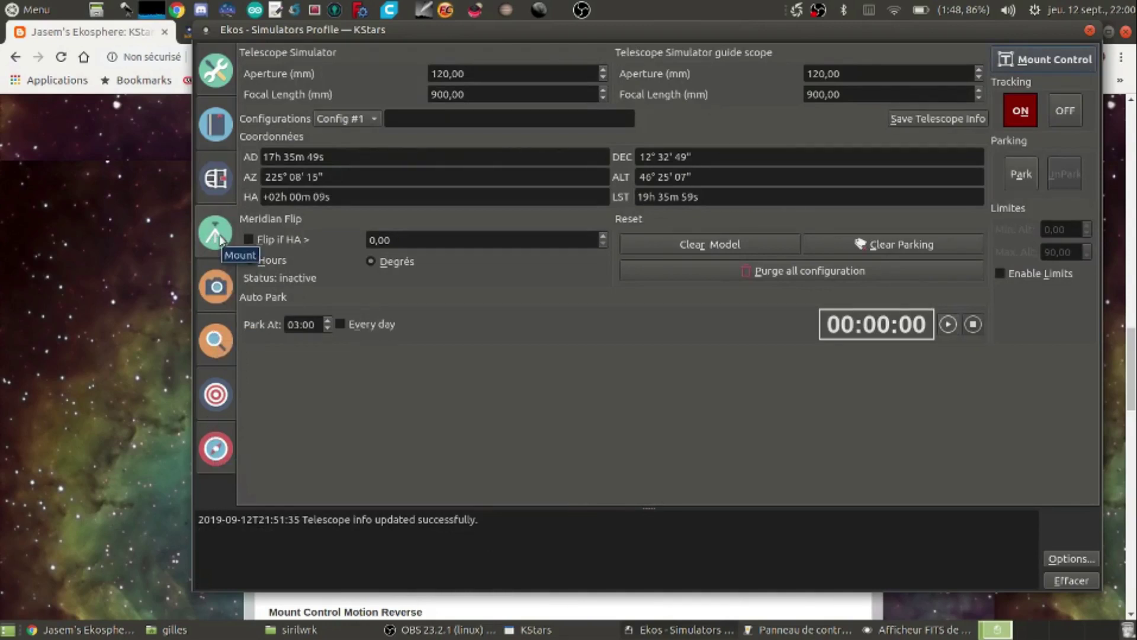
left_click(221, 189)
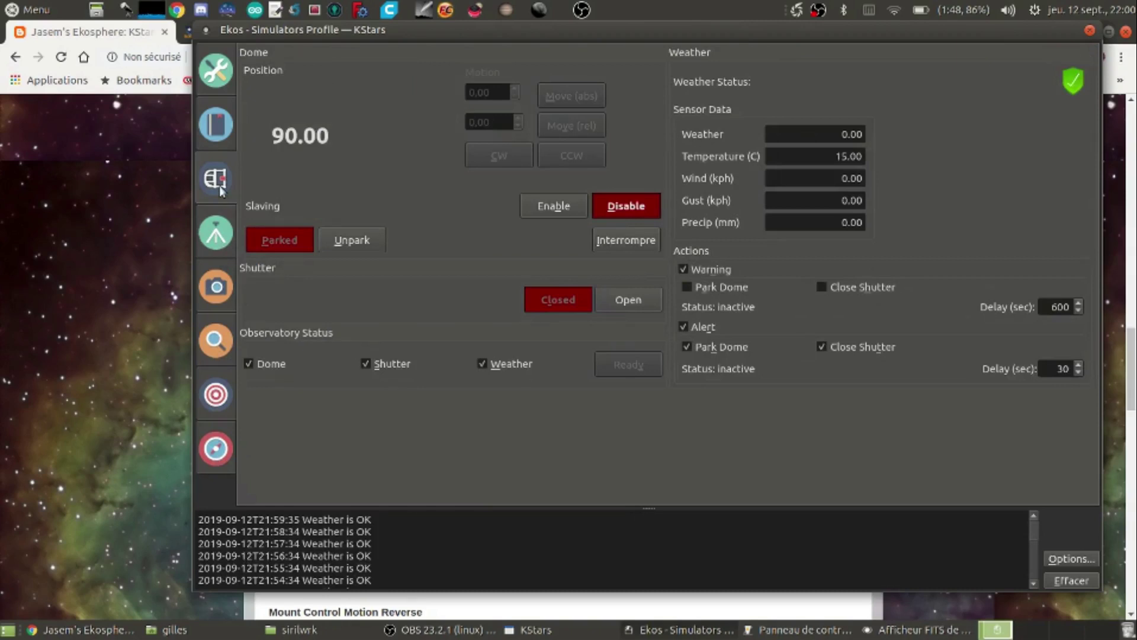
left_click(217, 237)
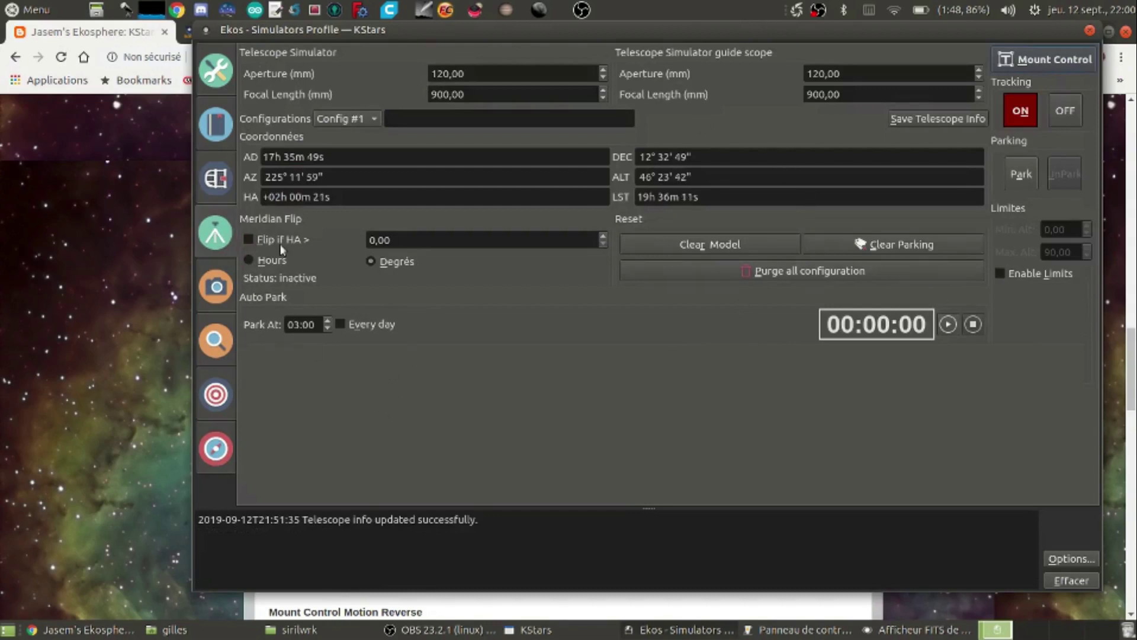
left_click(215, 125)
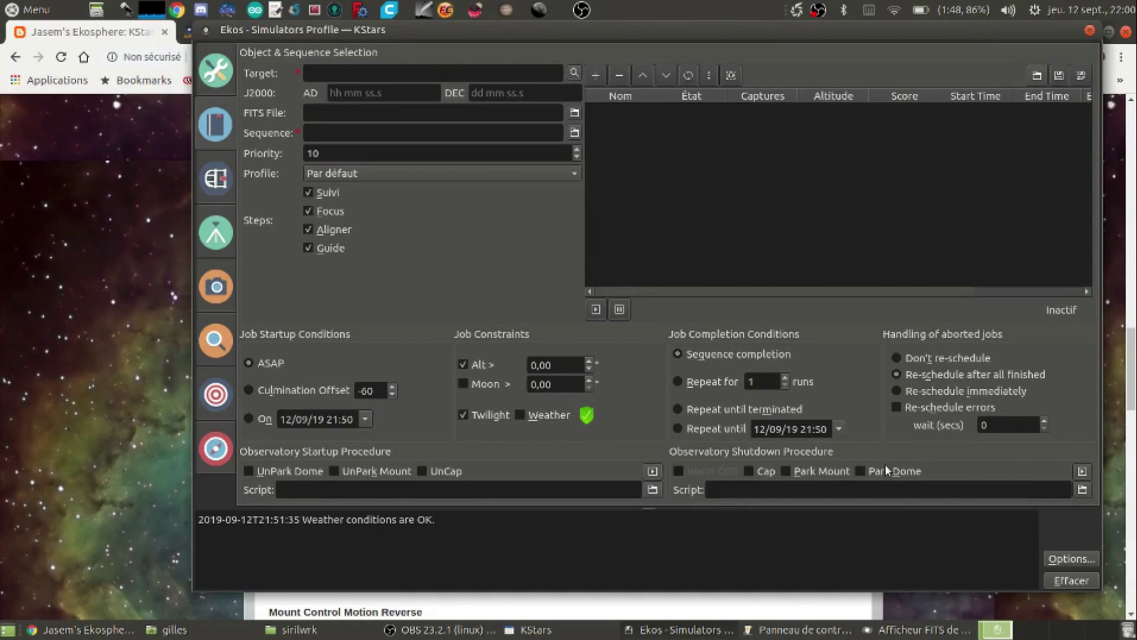
left_click(216, 179)
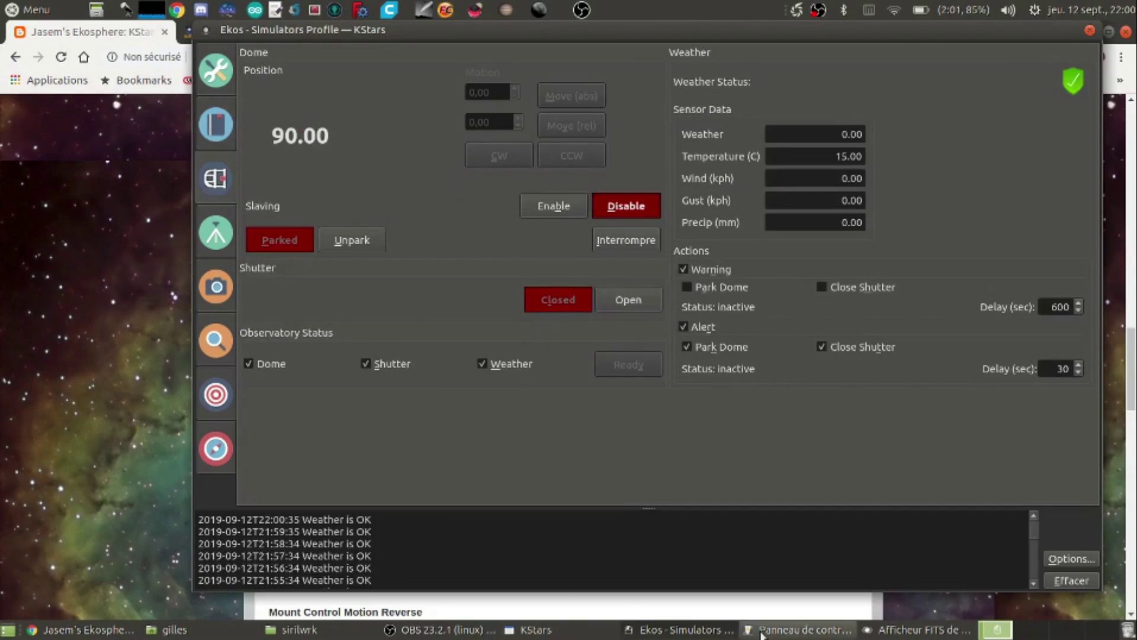
In the INDI control panel, set the Weather Simulator's precipitation to 70 and refresh the weather.
left_click(799, 631)
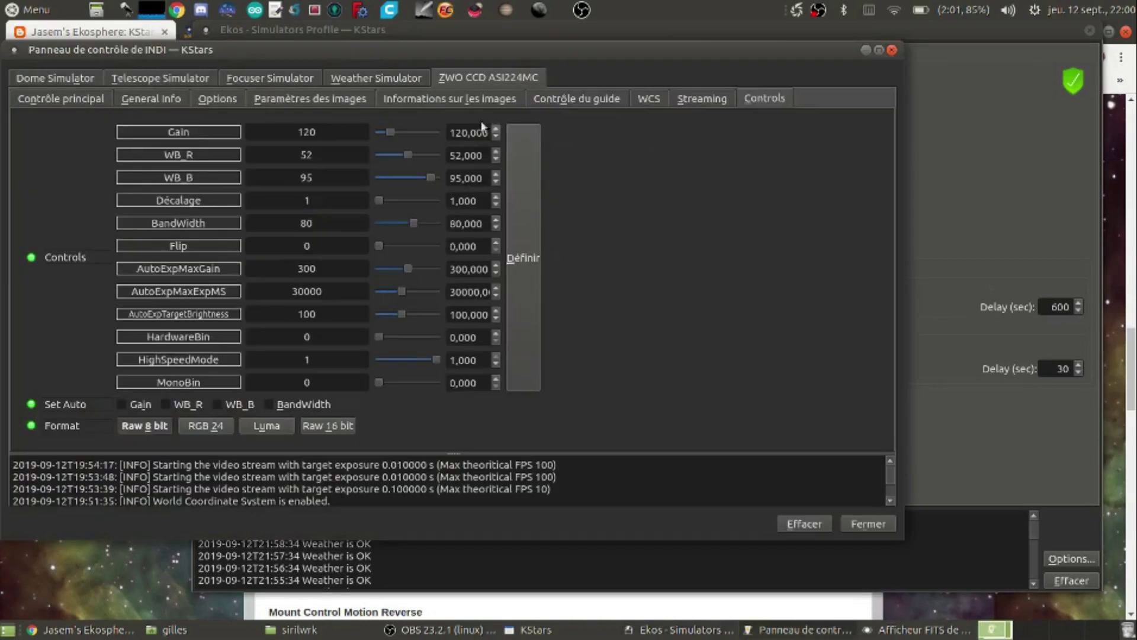
left_click(399, 78)
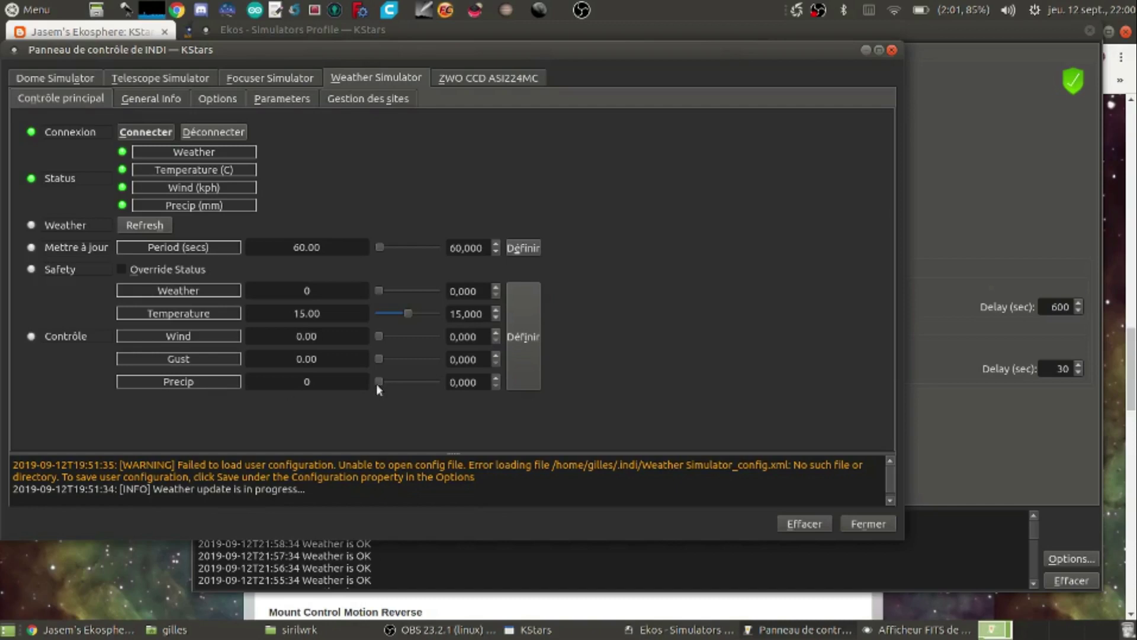
left_click_drag(381, 378, 424, 379)
left_click(519, 339)
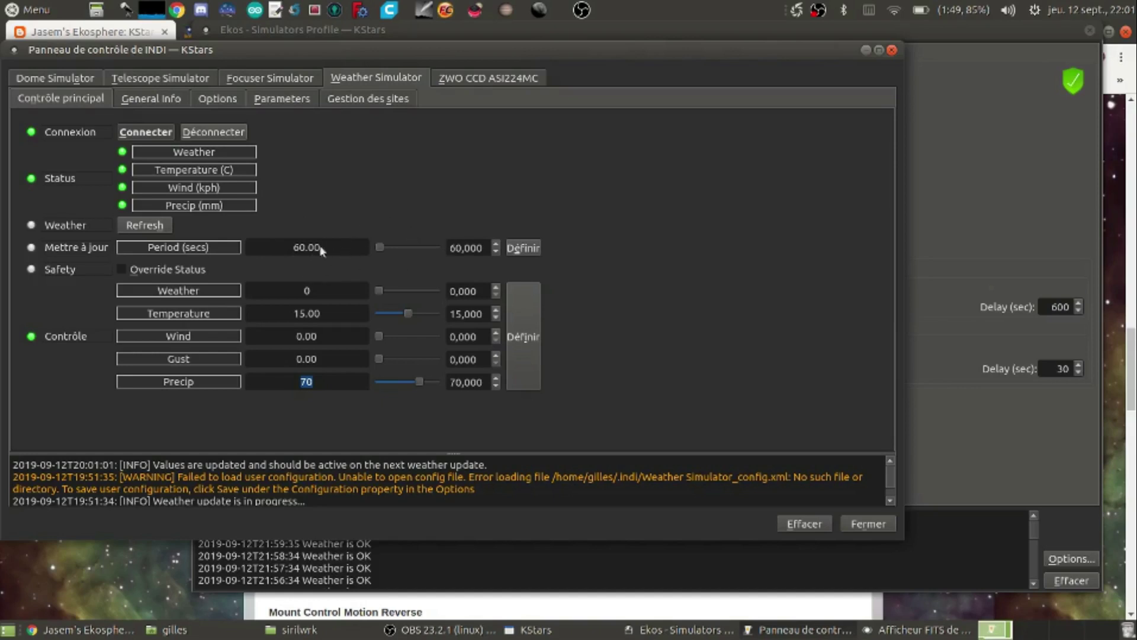
left_click(152, 230)
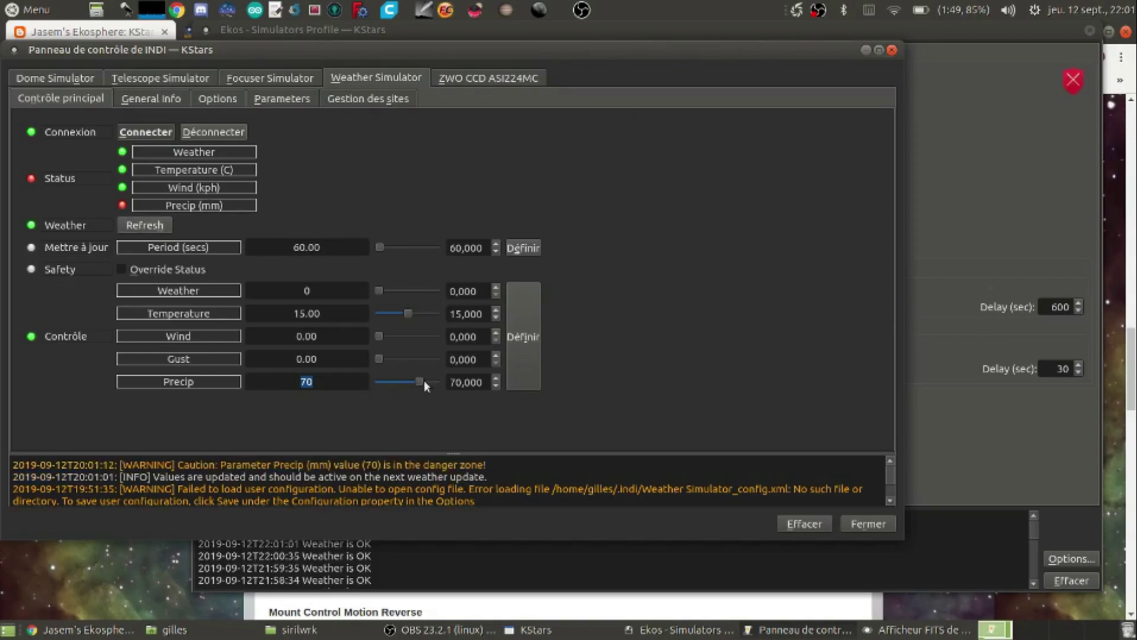
Return the Weather Simulator's precipitation to 0 and refresh the weather status.
left_click_drag(418, 382, 286, 384)
left_click(530, 336)
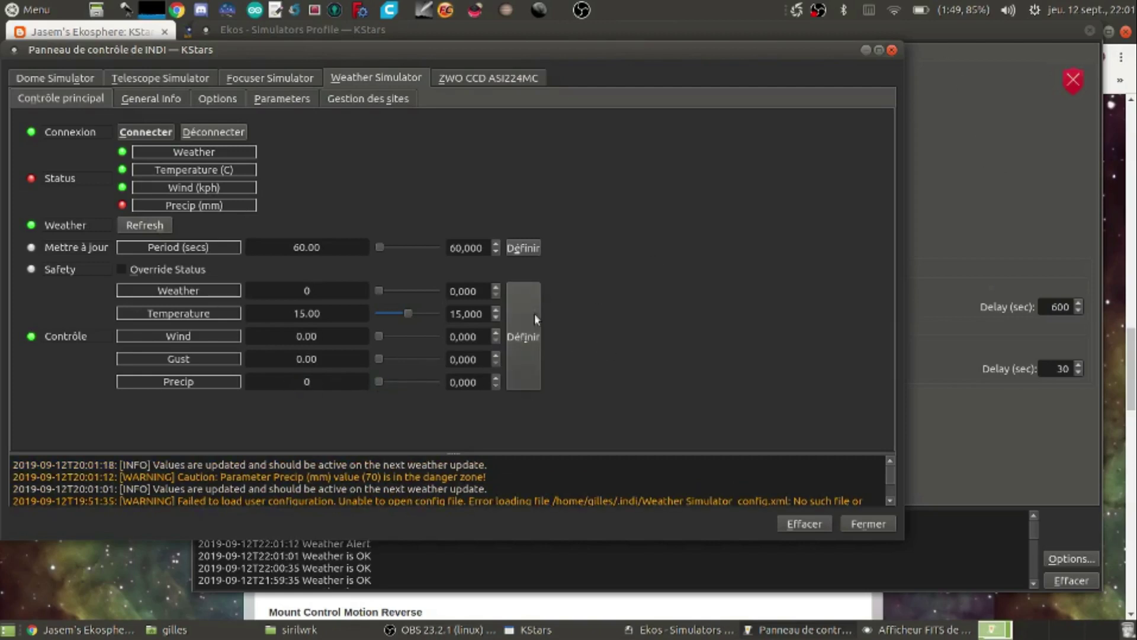
left_click(145, 228)
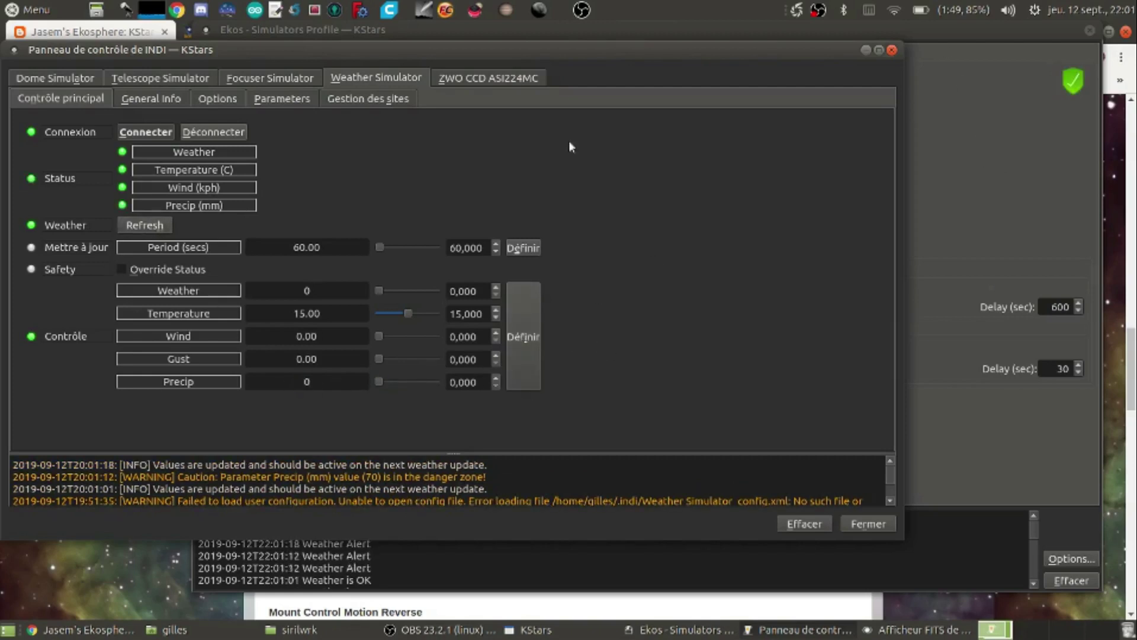
Unpark the dome in the Ekos Observatory module and enable dome slaving.
left_click(987, 59)
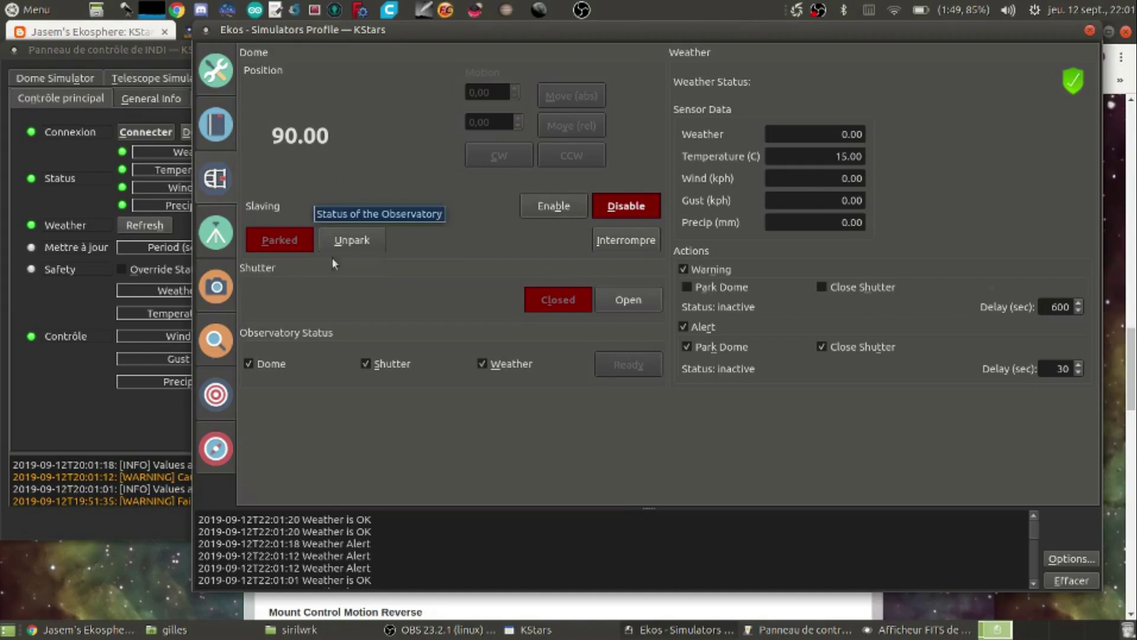
left_click(356, 244)
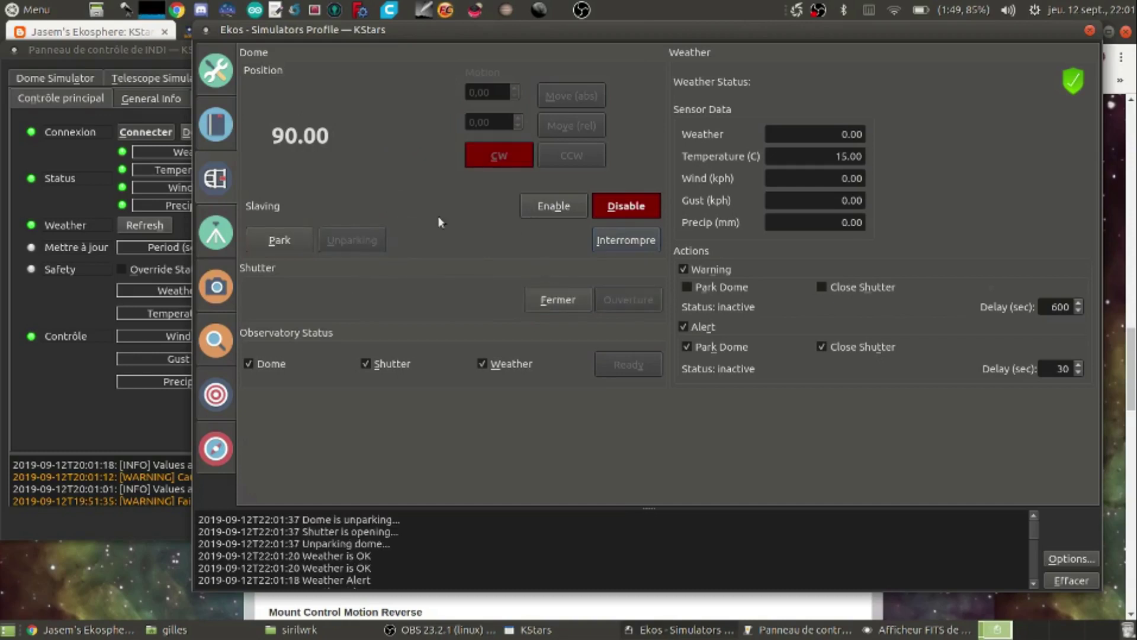
left_click(554, 207)
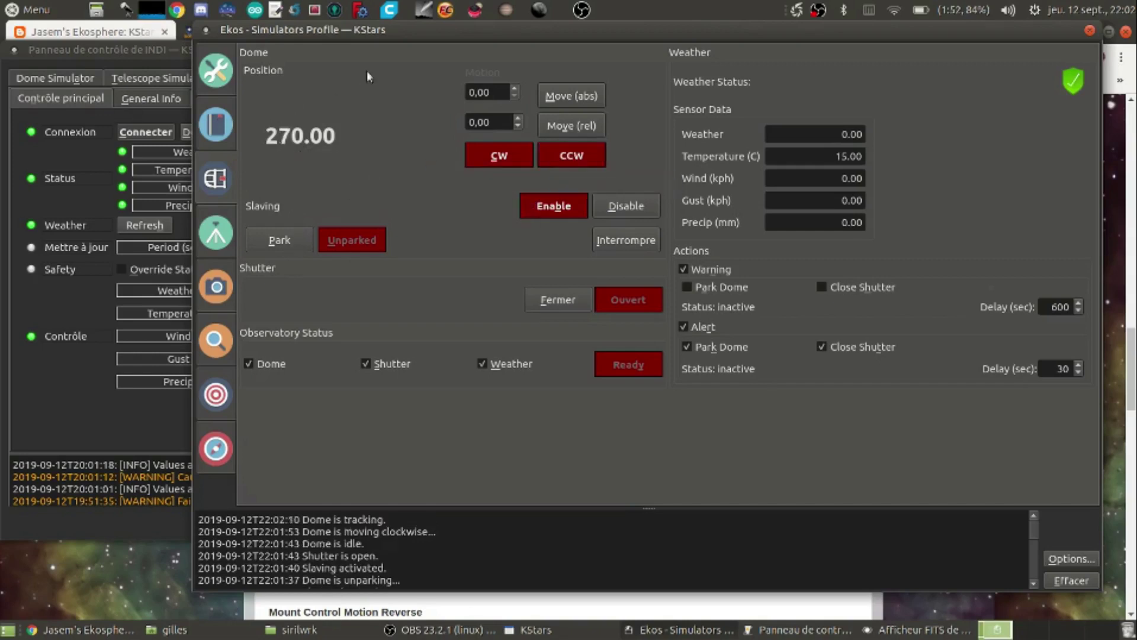
Move the Ekos window aside, set the Weather Simulator's precipitation to 80 and refresh the weather.
left_click_drag(387, 34, 530, 17)
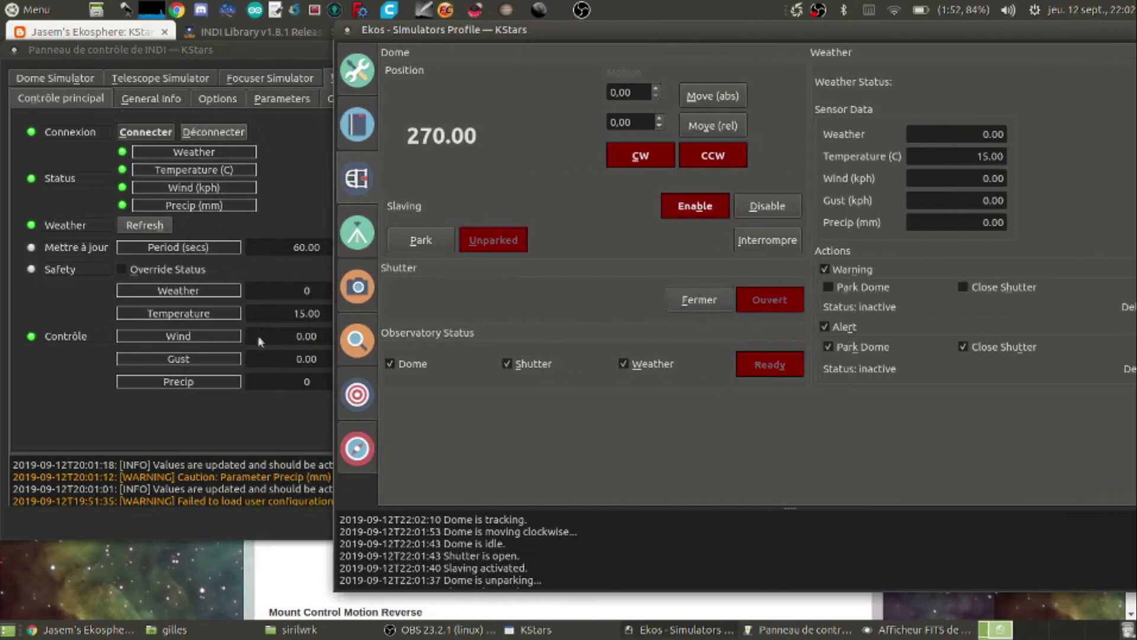
left_click(171, 417)
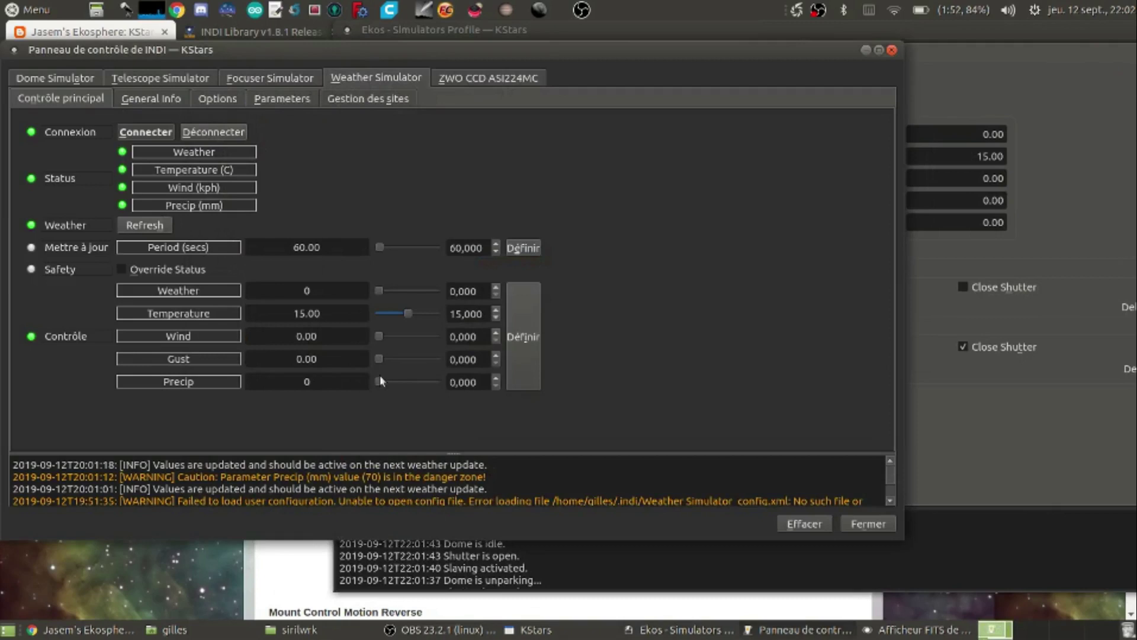
left_click_drag(379, 380, 424, 384)
left_click(530, 353)
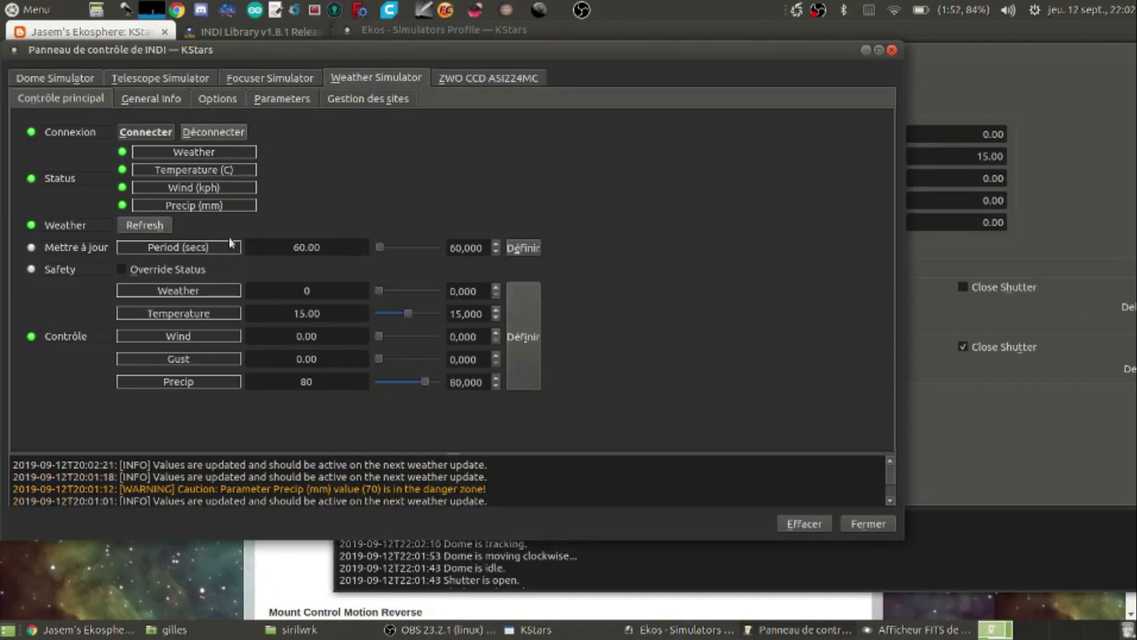
left_click(147, 227)
Reposition the Ekos window and watch the weather alert countdown and the automatic dome and shutter actions in the Observatory module.
left_click(915, 370)
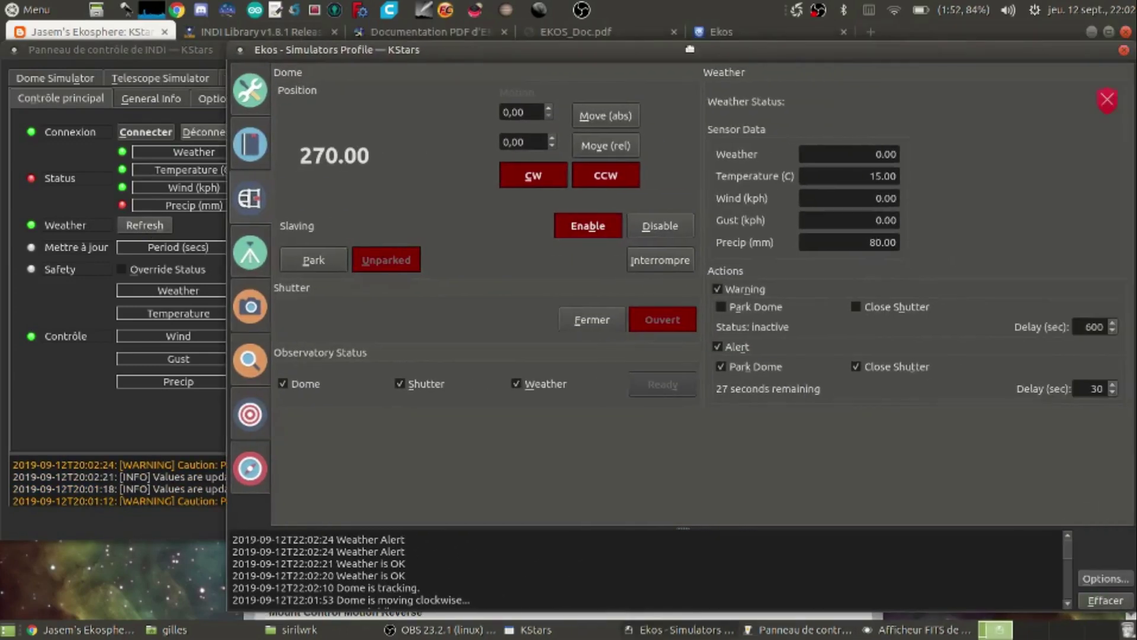
left_click_drag(798, 30, 691, 50)
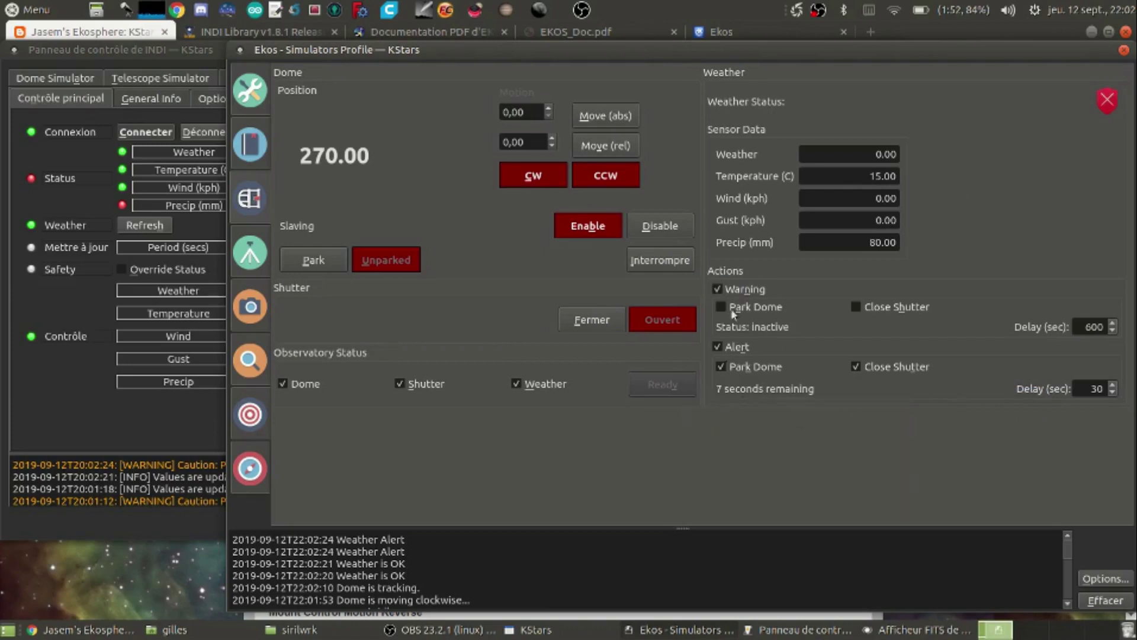
left_click(174, 414)
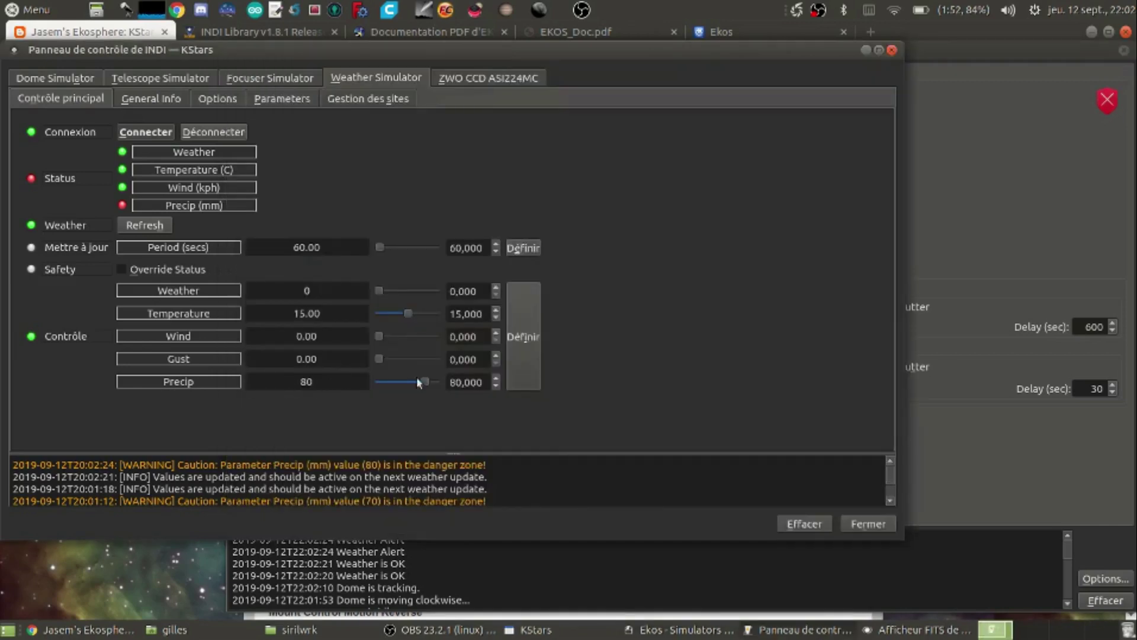
left_click(1031, 121)
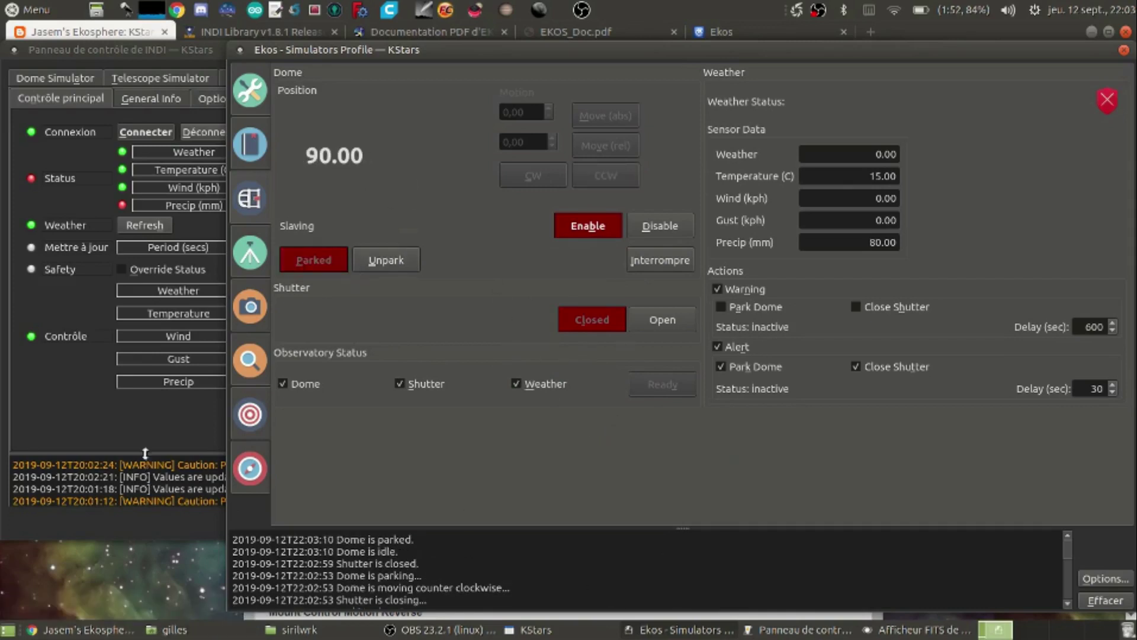
Clear the simulated rain by setting precipitation to 0, refresh the weather, and bring the Observatory module back to the front.
left_click(143, 411)
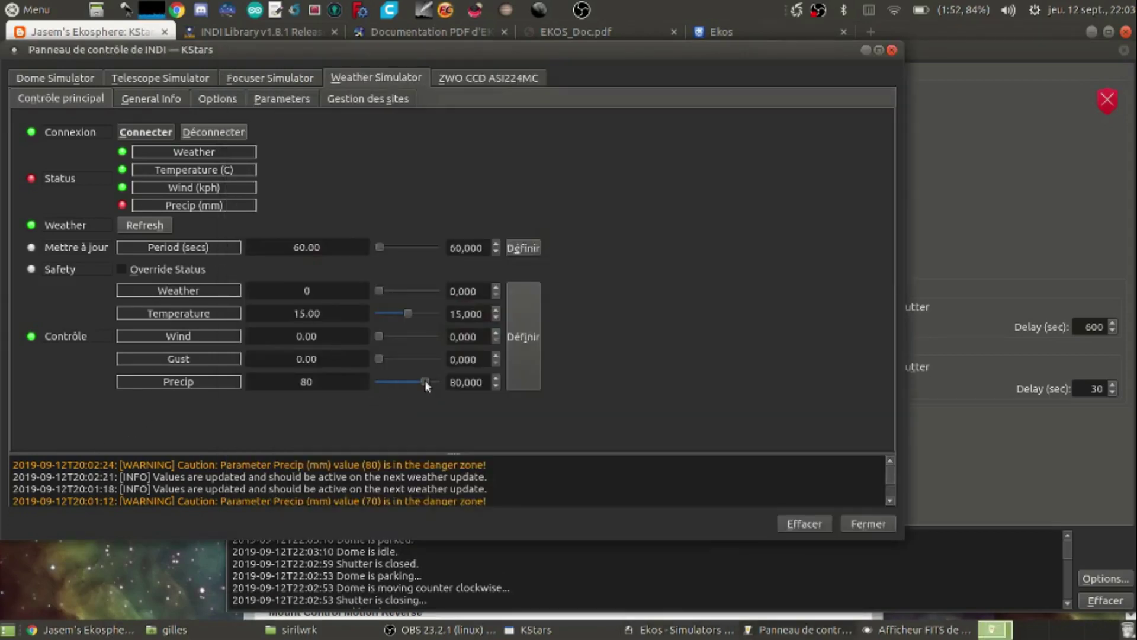
left_click(522, 338)
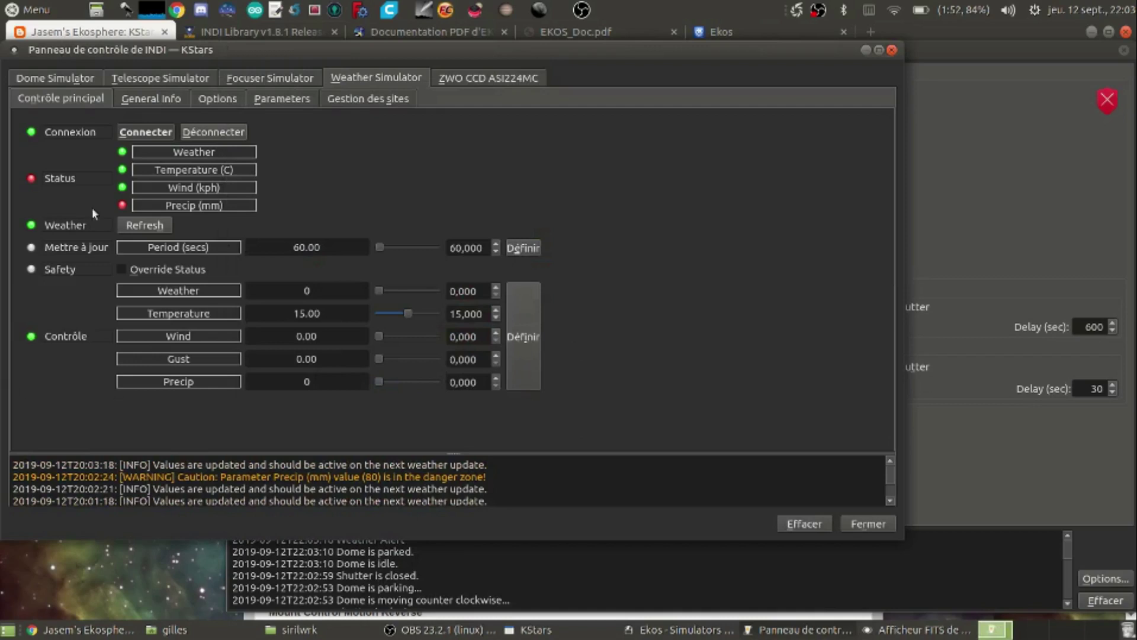
left_click(144, 225)
left_click(1035, 210)
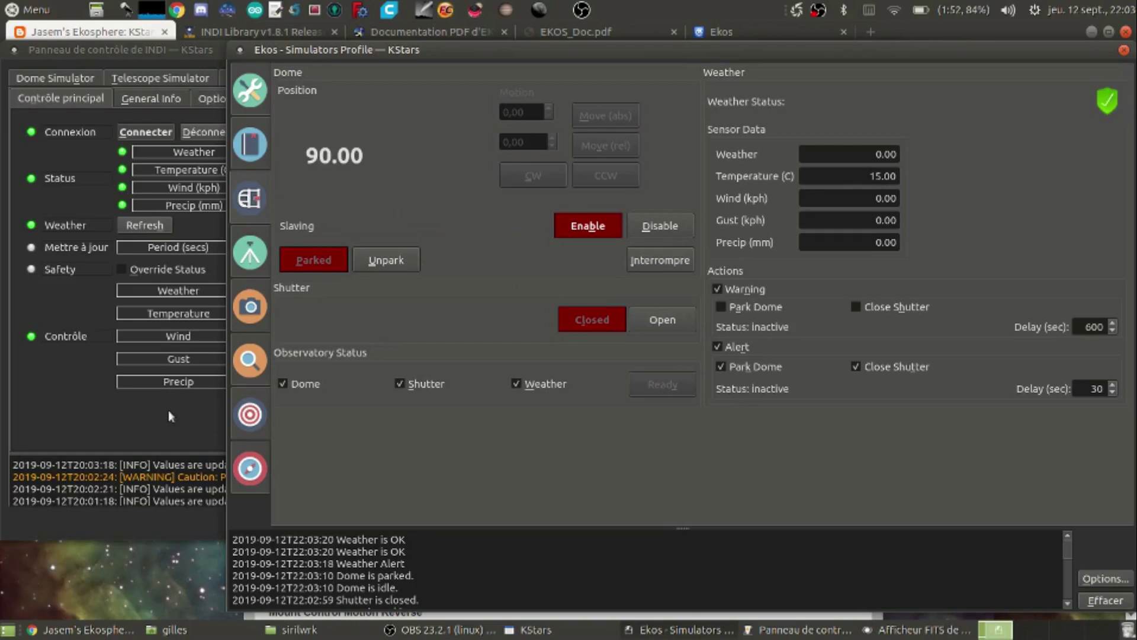
Switch to the browser and read the Meridian Flip section of the KStars v3.3.6 release announcement.
left_click(31, 632)
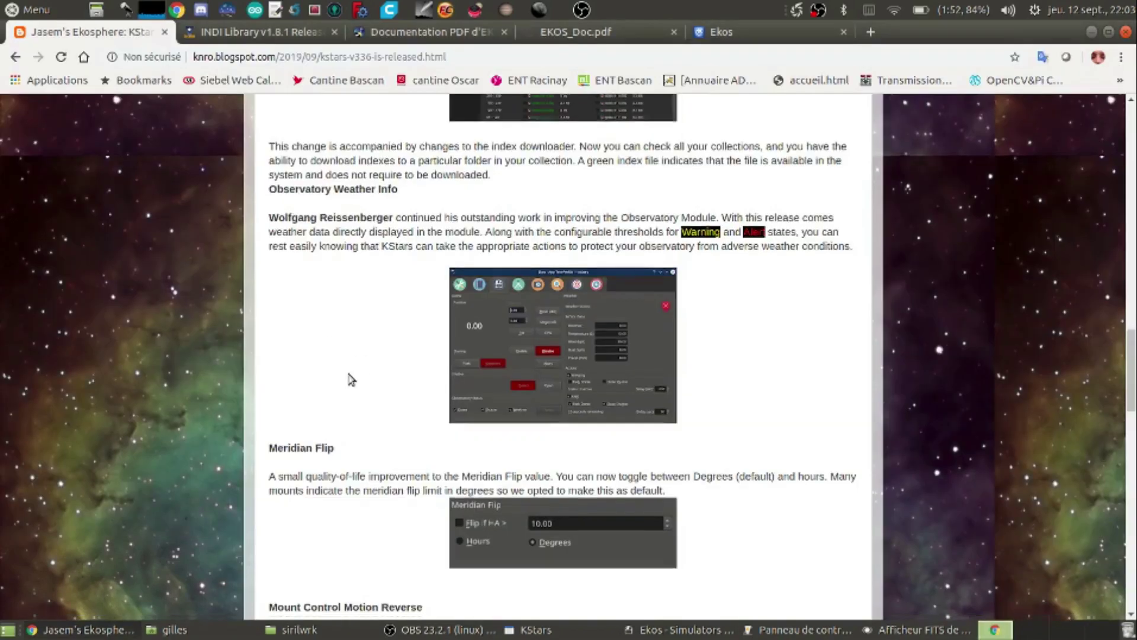
scroll(338, 326, "down", 3)
scroll(305, 338, "down", 2)
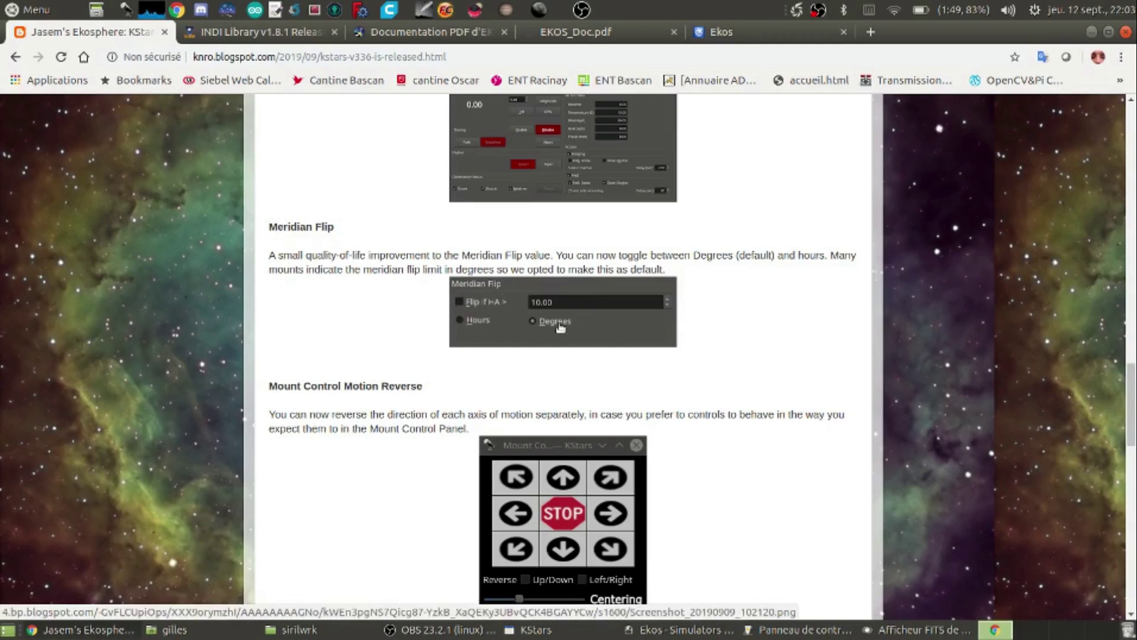
scroll(782, 302, "down", 3)
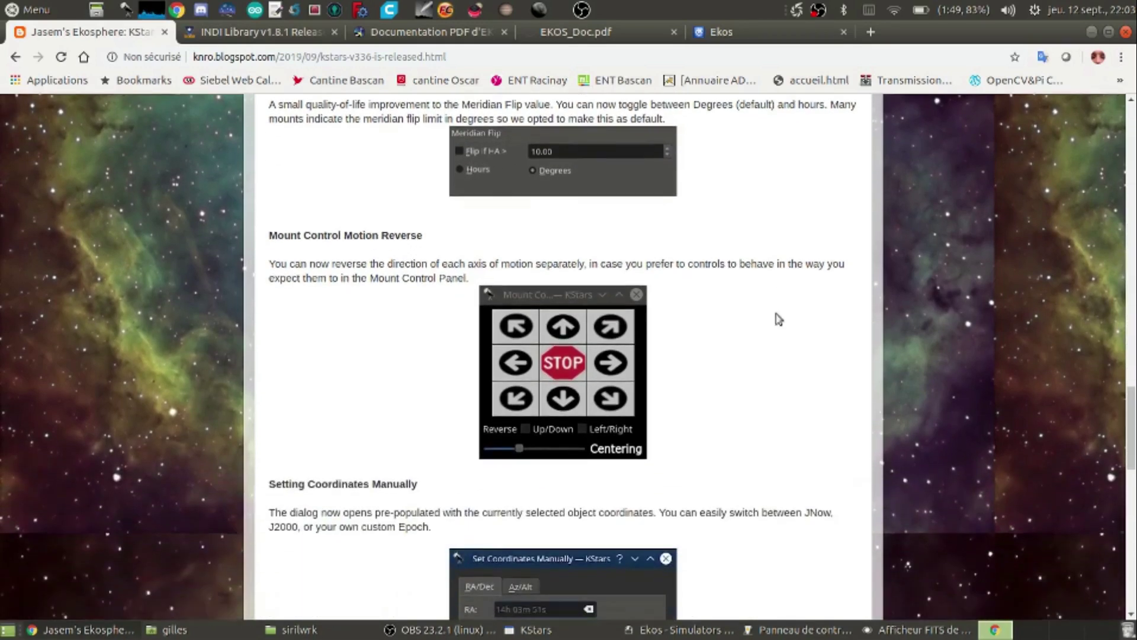
In the Ekos Mount module, switch the meridian flip unit to hours, enter 1, and switch the unit back to degrees.
left_click(660, 630)
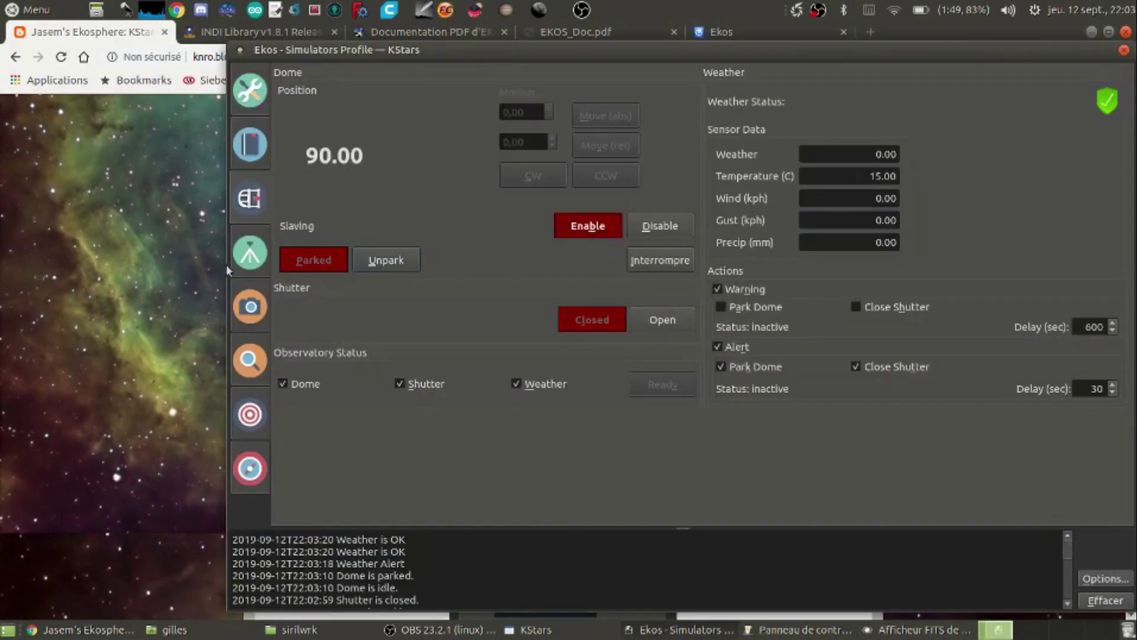
left_click(249, 253)
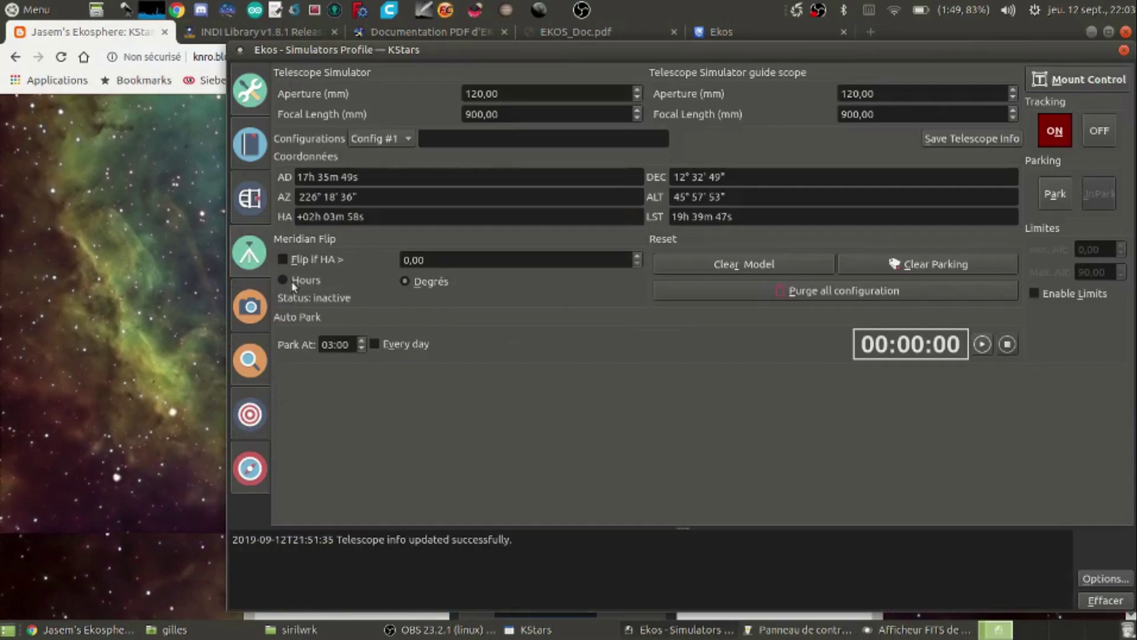
left_click_drag(425, 260, 344, 264)
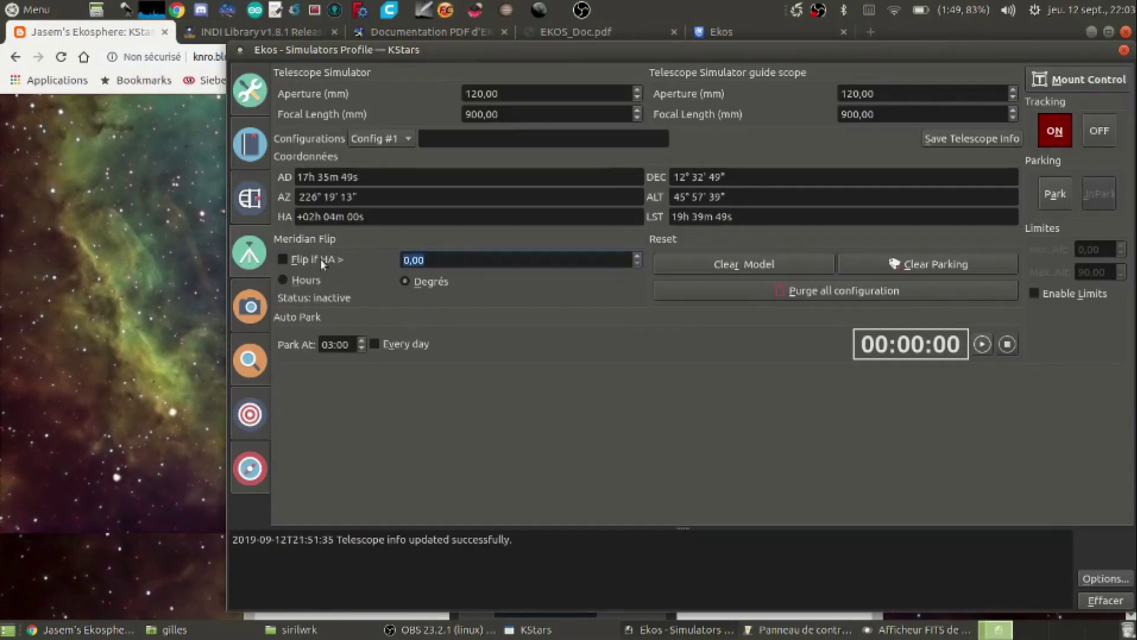
left_click(283, 280)
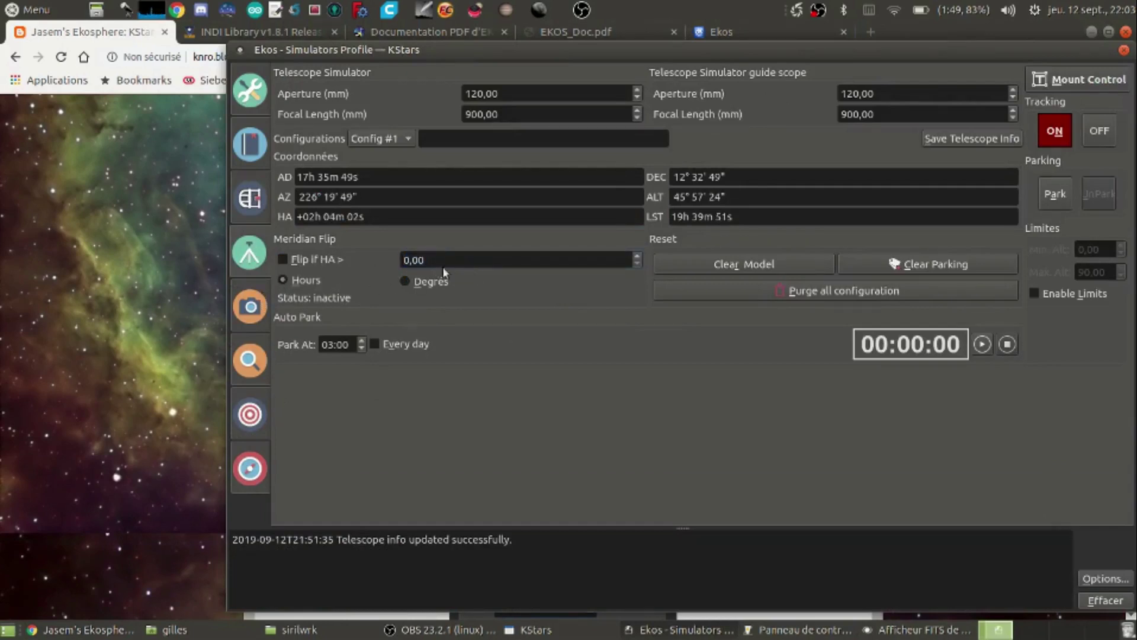
type("1")
left_click(417, 283)
Return to the release announcement in the browser and read the Mount Control Motion Reverse and Setting Coordinates Manually sections.
left_click(86, 633)
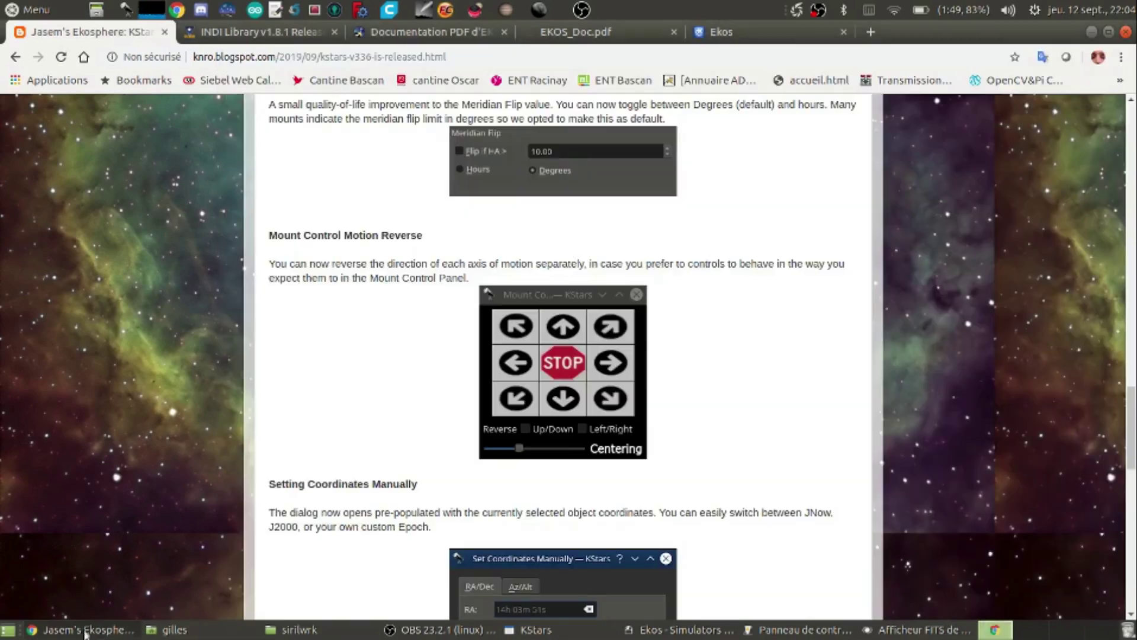
scroll(482, 326, "down", 1)
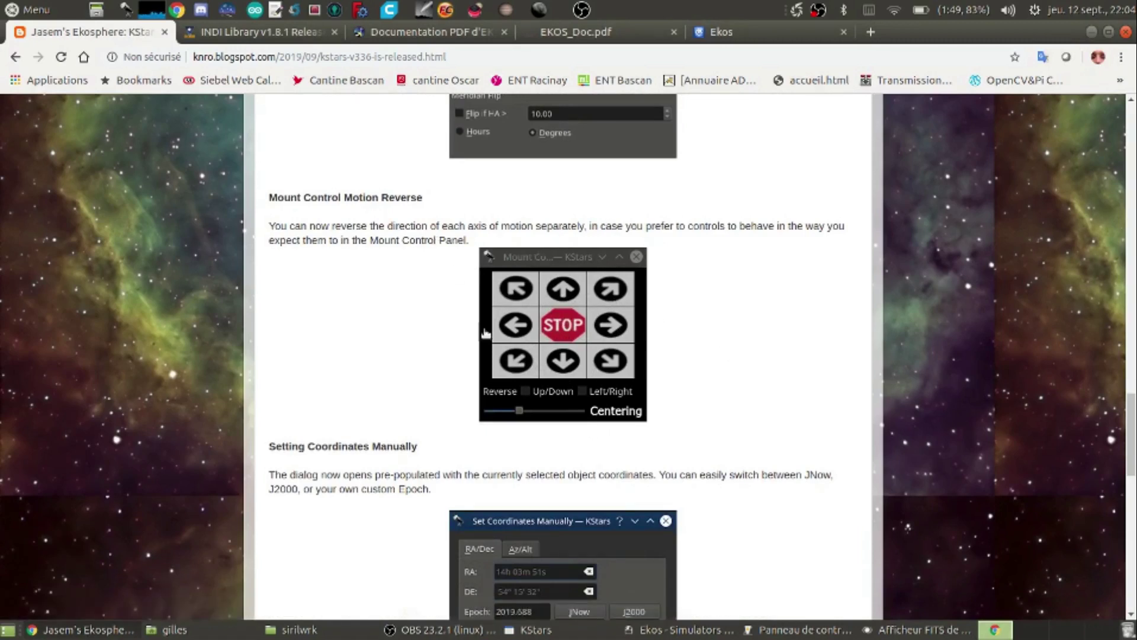
left_click_drag(361, 228, 661, 249)
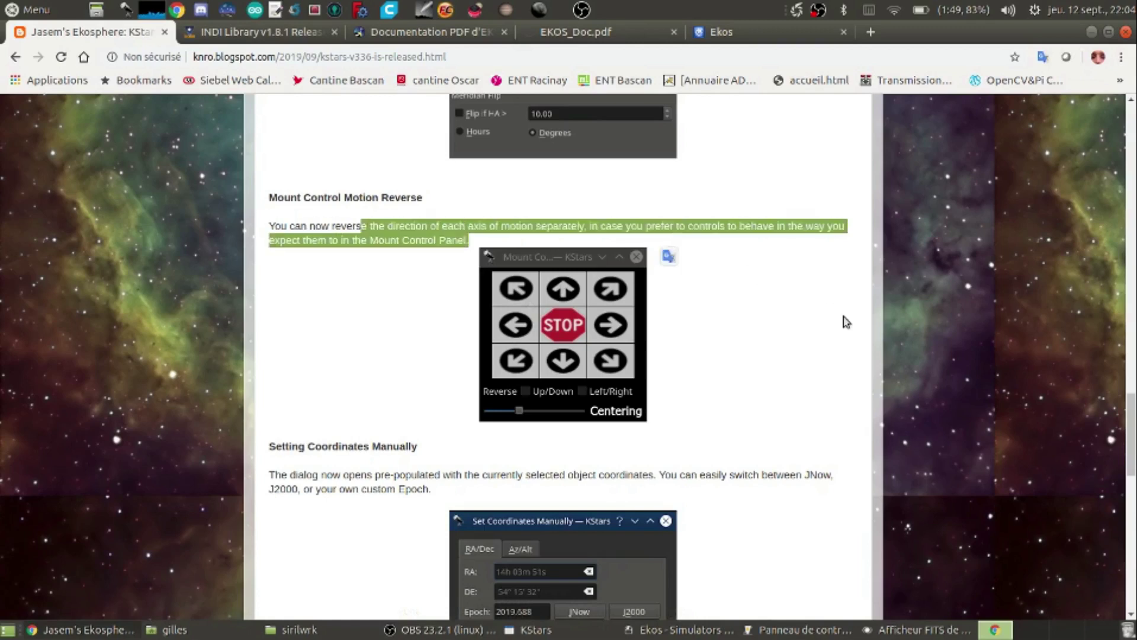
left_click(777, 325)
scroll(751, 299, "down", 1)
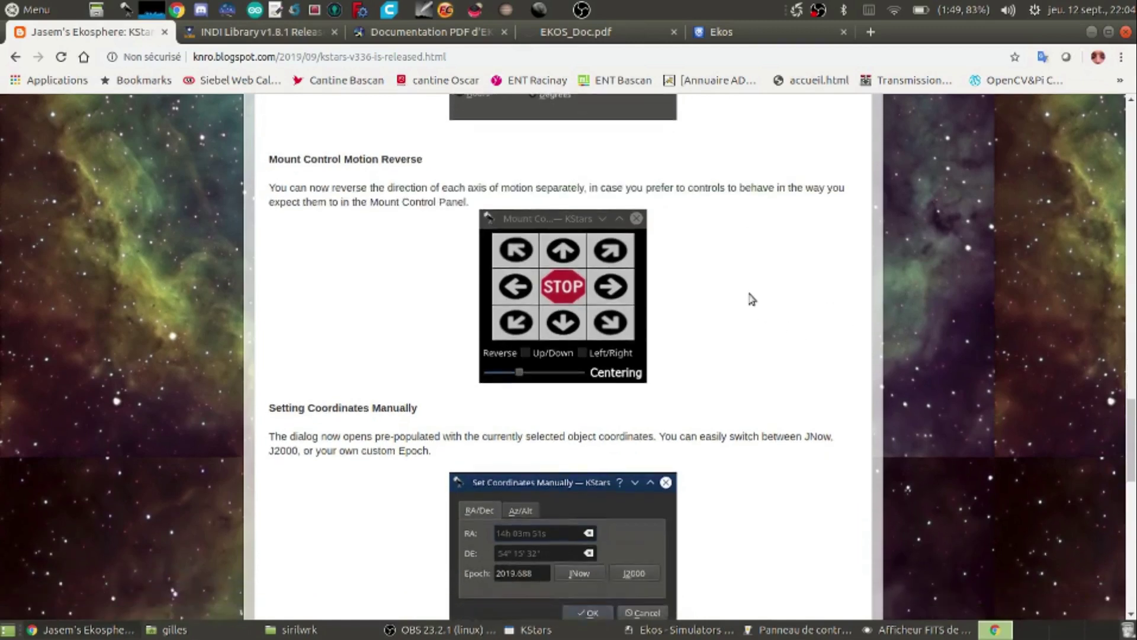
scroll(751, 299, "down", 2)
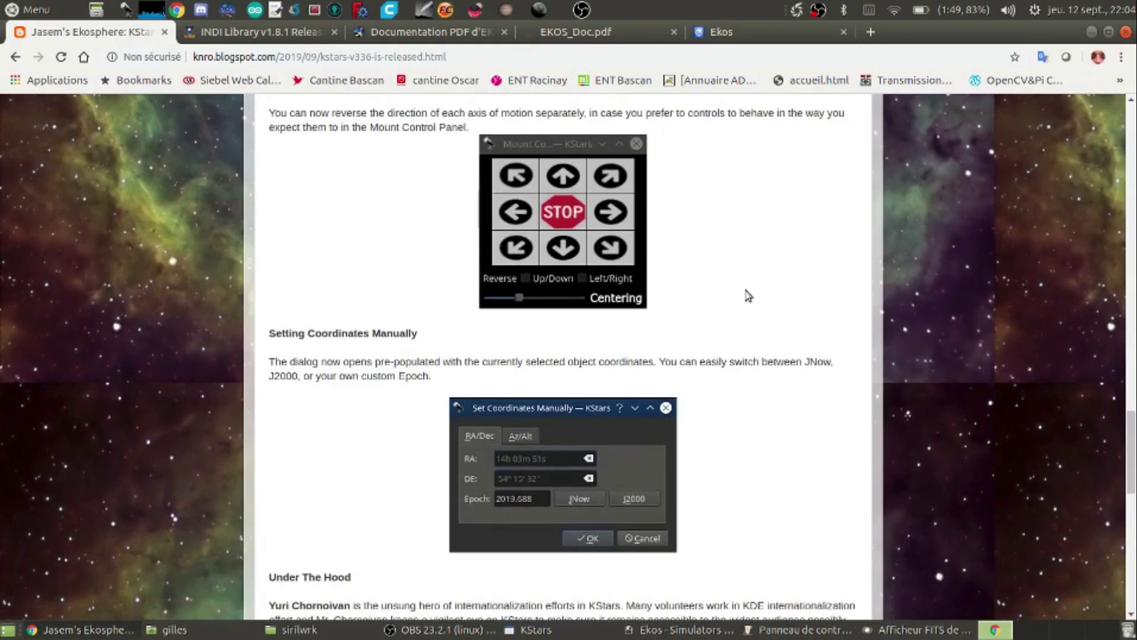
scroll(751, 299, "down", 6)
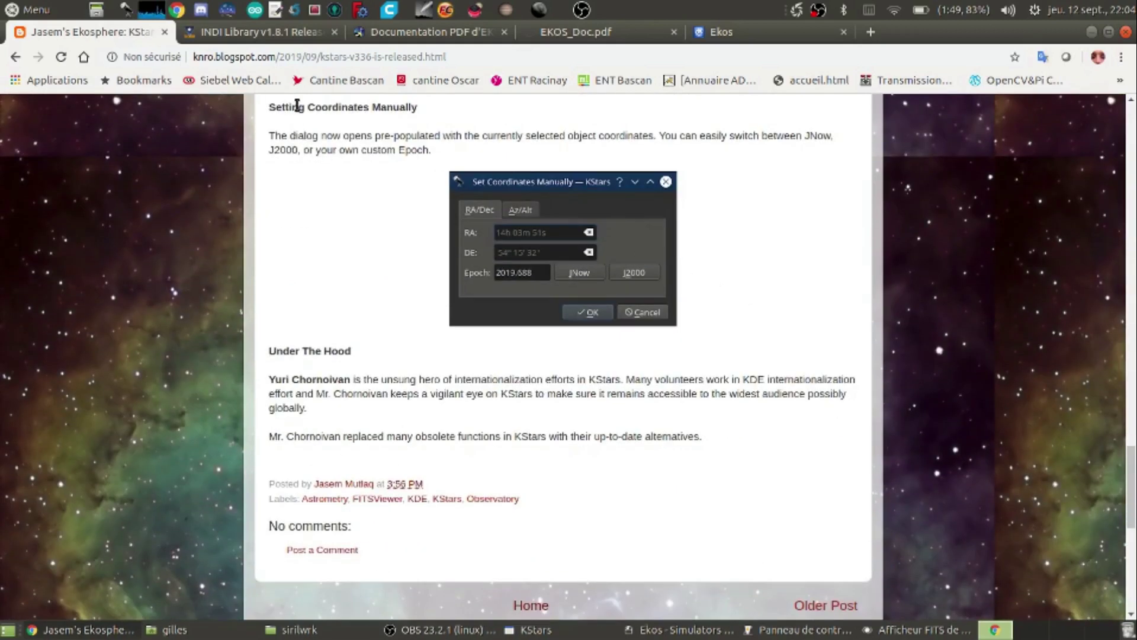
triple_click(295, 132)
left_click(487, 150)
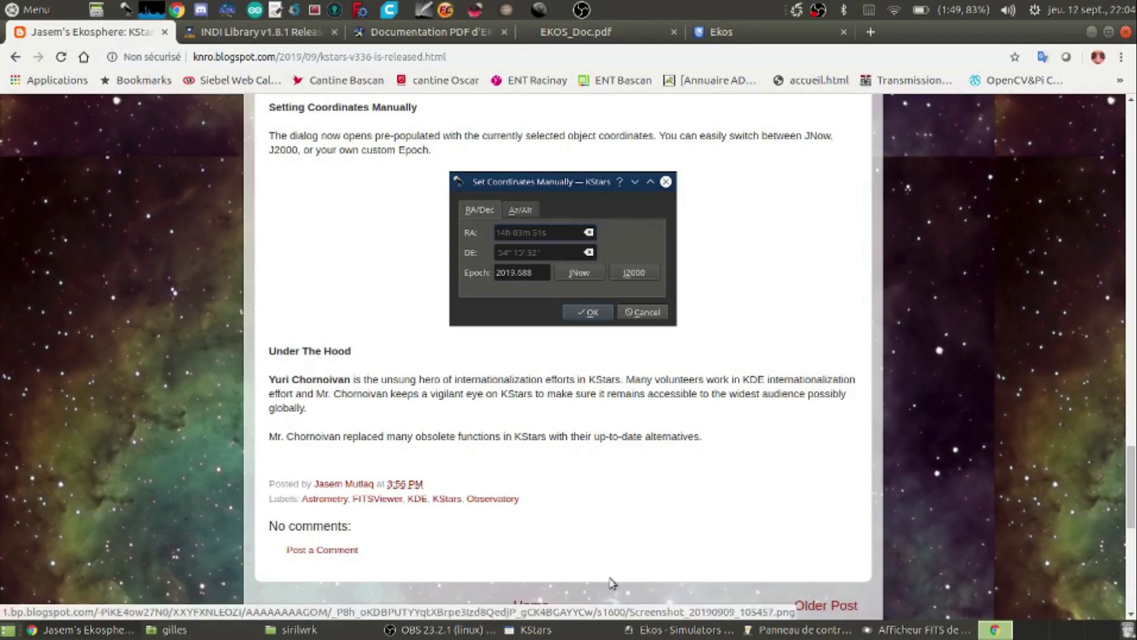
Switch to the KStars sky map and check the context menu of an empty area.
left_click(548, 633)
right_click(542, 255)
left_click(403, 367)
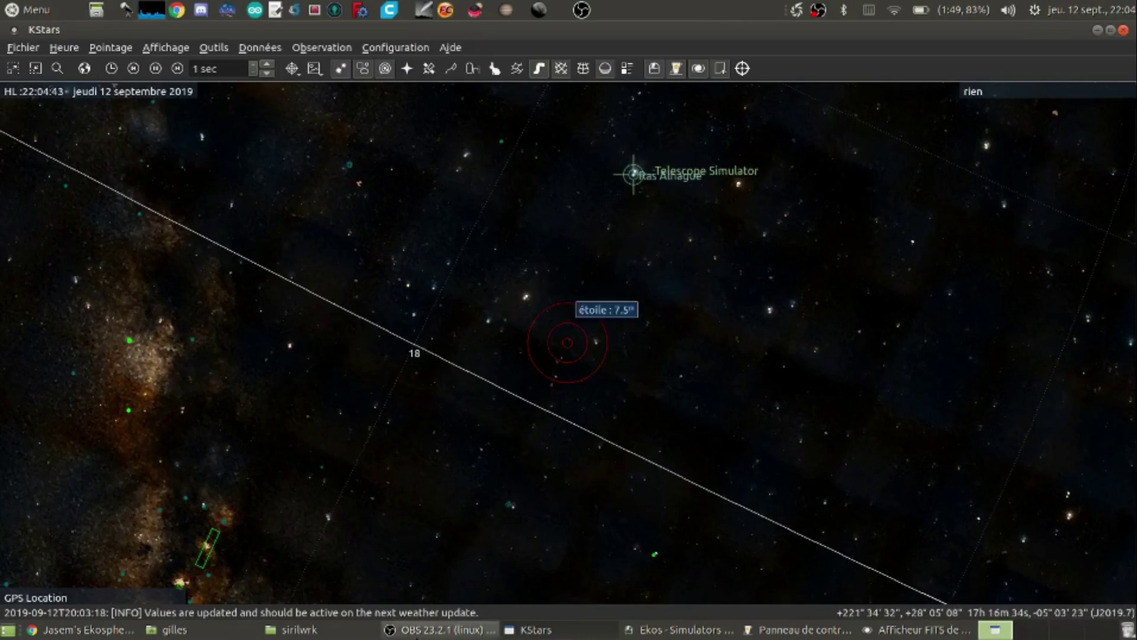
Switch back to the browser and go back over the release announcement up to its title.
left_click(86, 632)
scroll(578, 332, "up", 15)
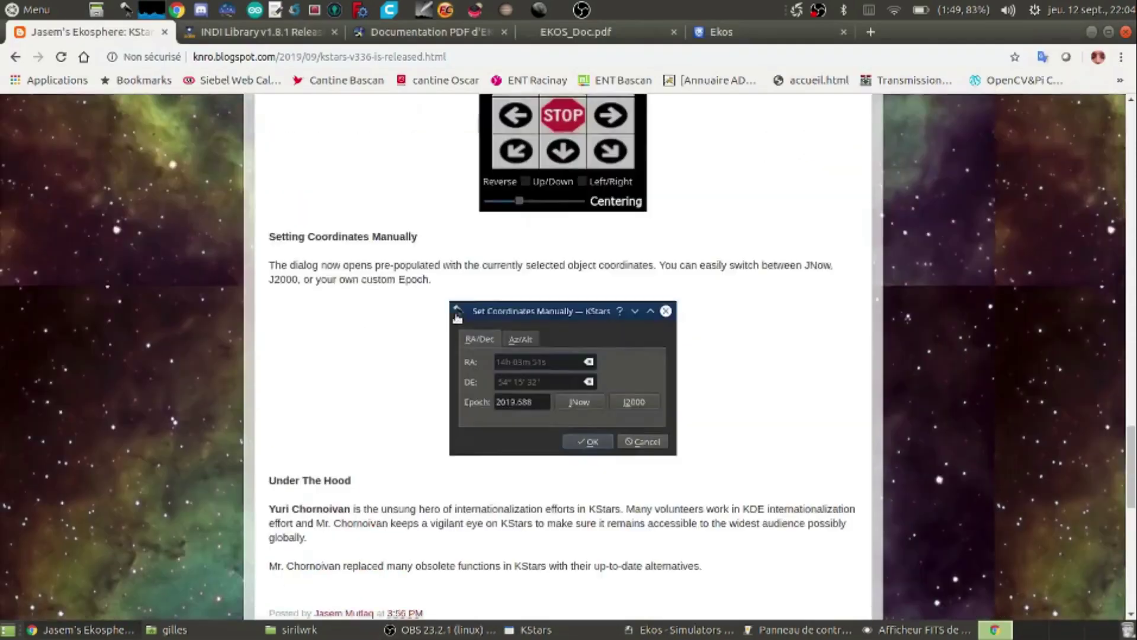
scroll(578, 332, "up", 1)
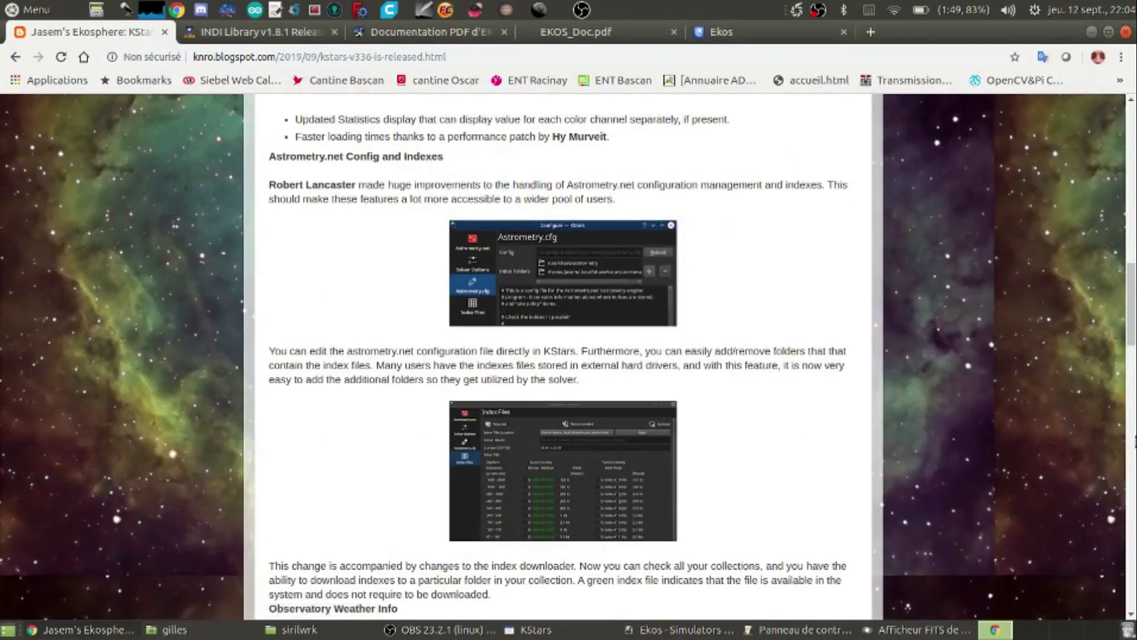
scroll(578, 356, "up", 5)
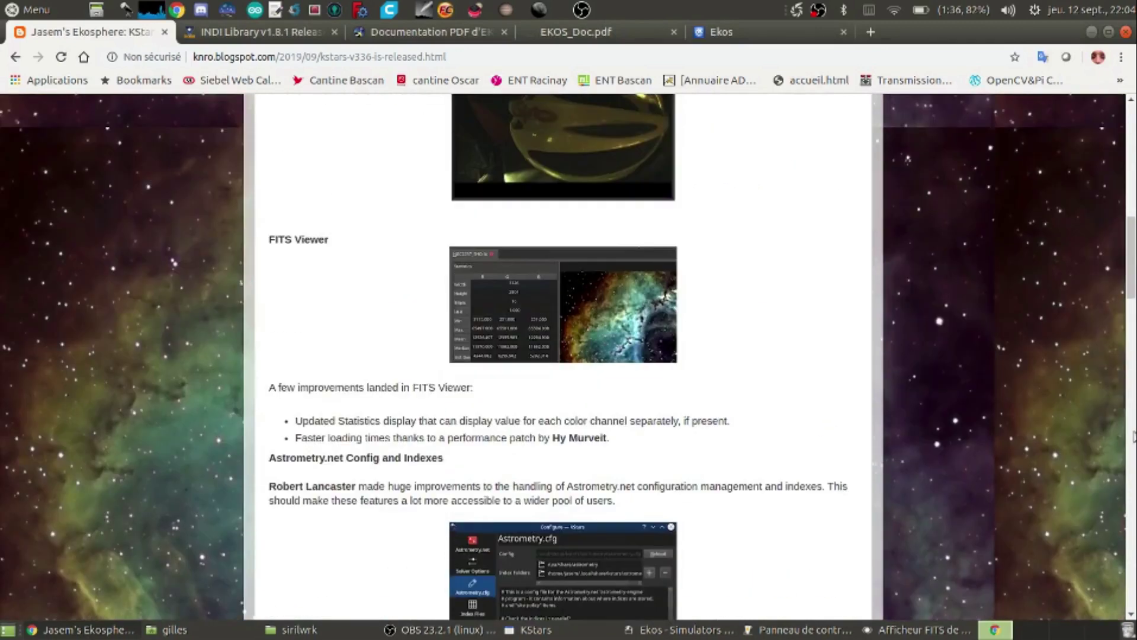
scroll(1116, 434, "up", 13)
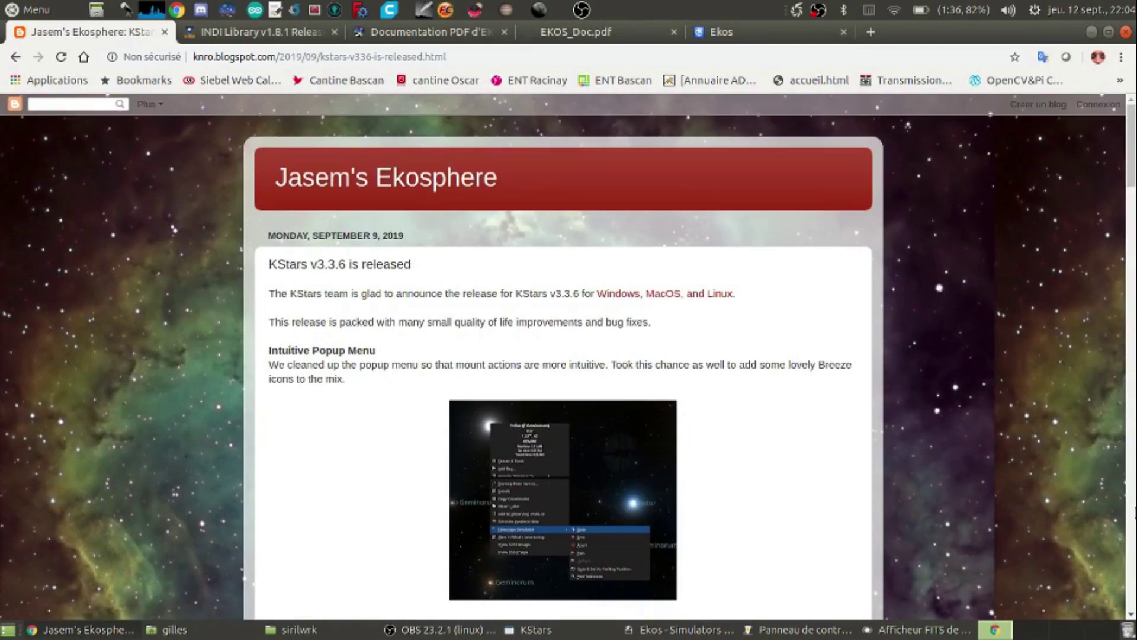
Read the INDI Library v1.8.1 release highlights, marking the heading and the native backlash handling entry.
left_click(265, 37)
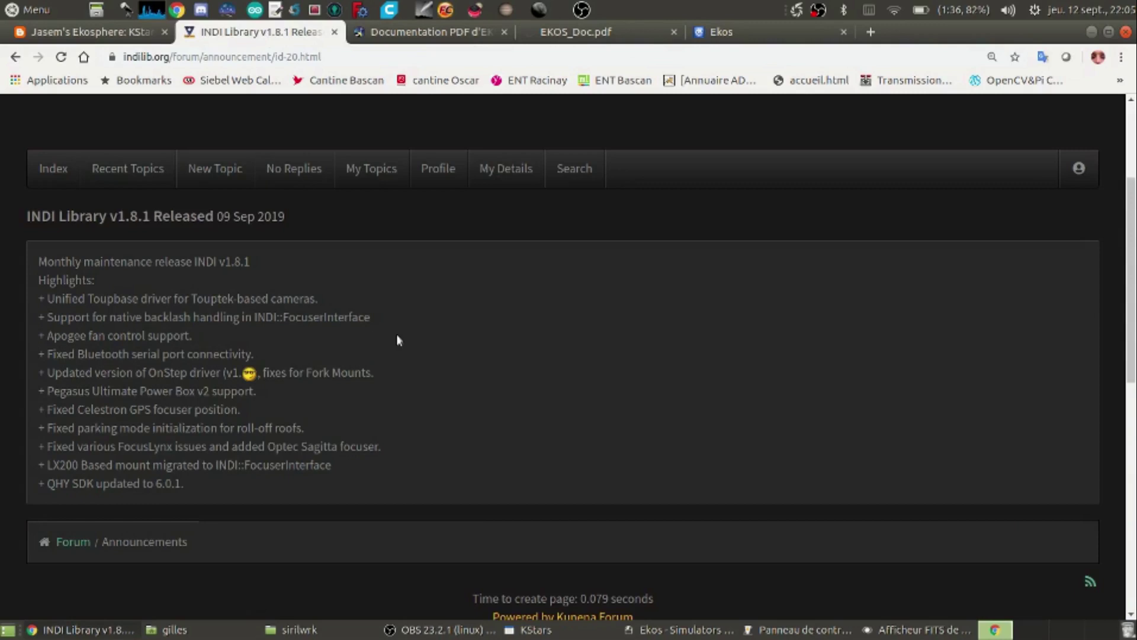
left_click_drag(290, 218, 23, 220)
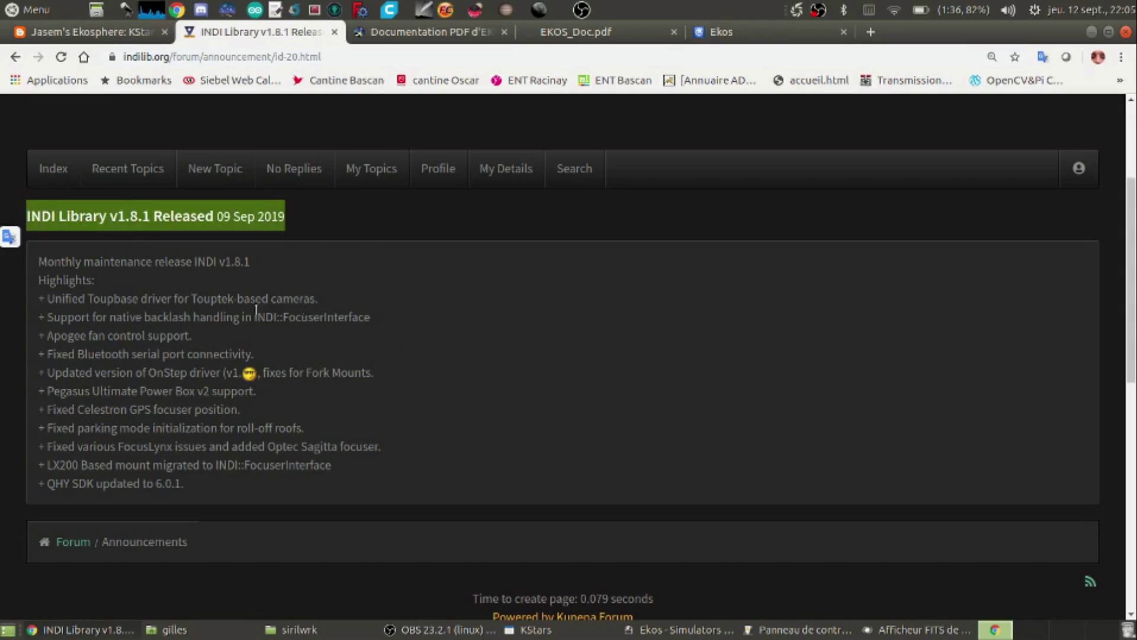
triple_click(111, 261)
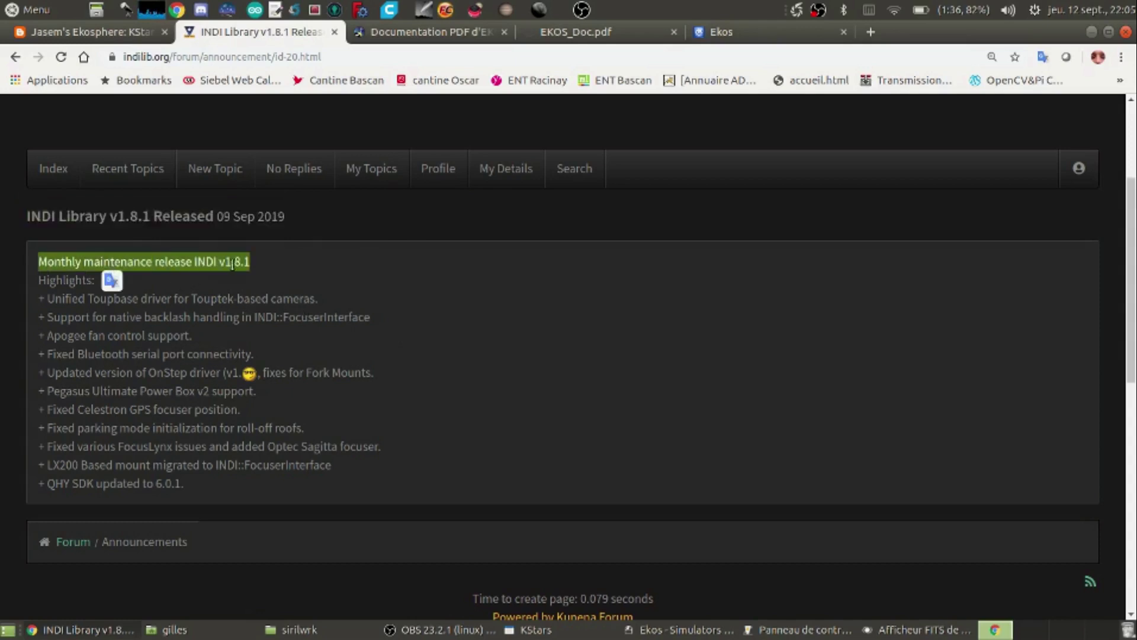
left_click(400, 270)
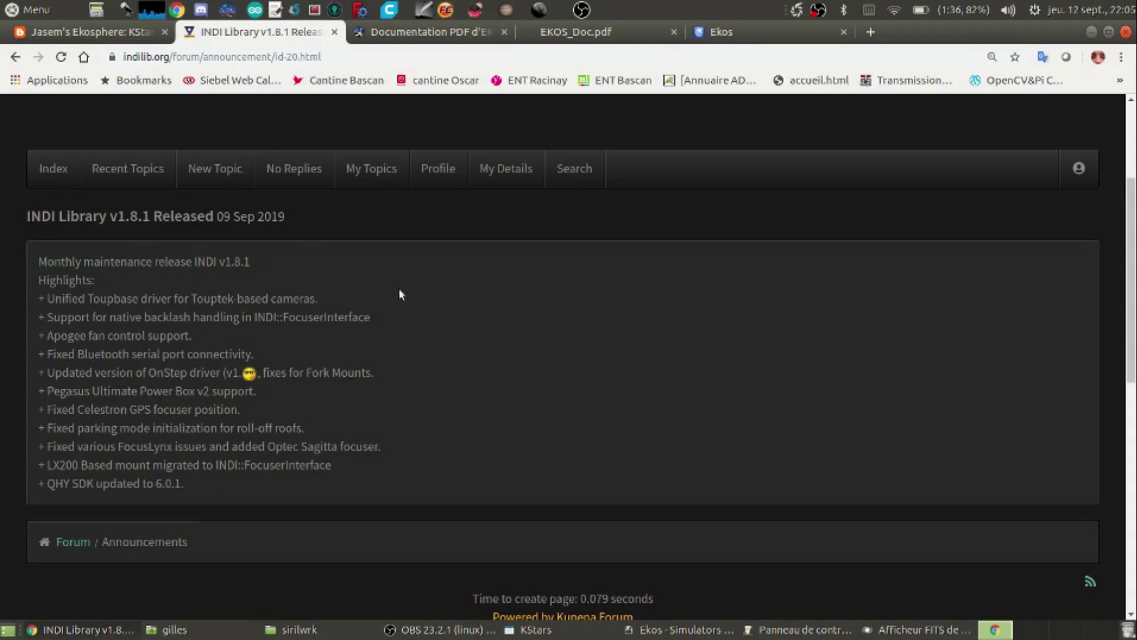
left_click_drag(385, 317, 37, 320)
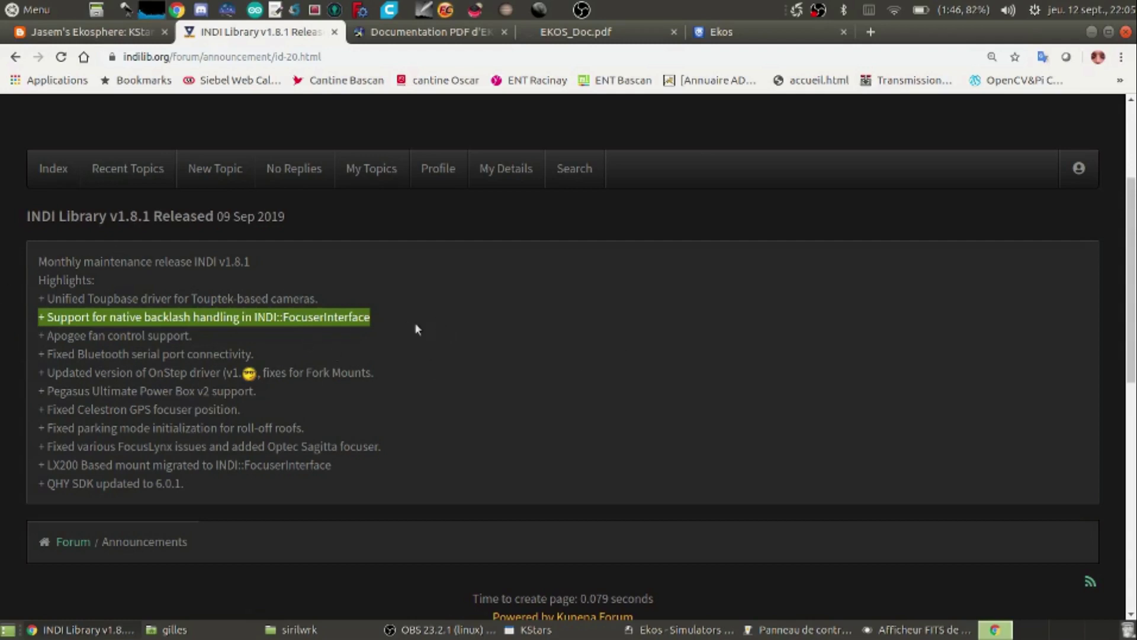
left_click(380, 314)
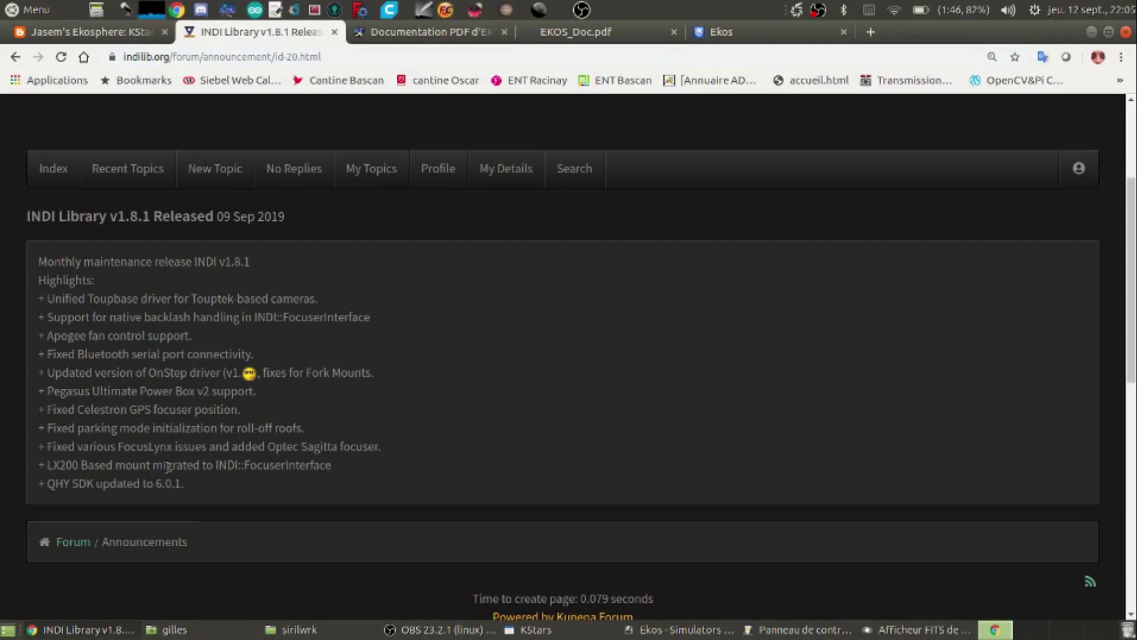
Enable backlash (Rebond) for the Focuser Simulator in the KStars INDI control panel.
left_click(801, 630)
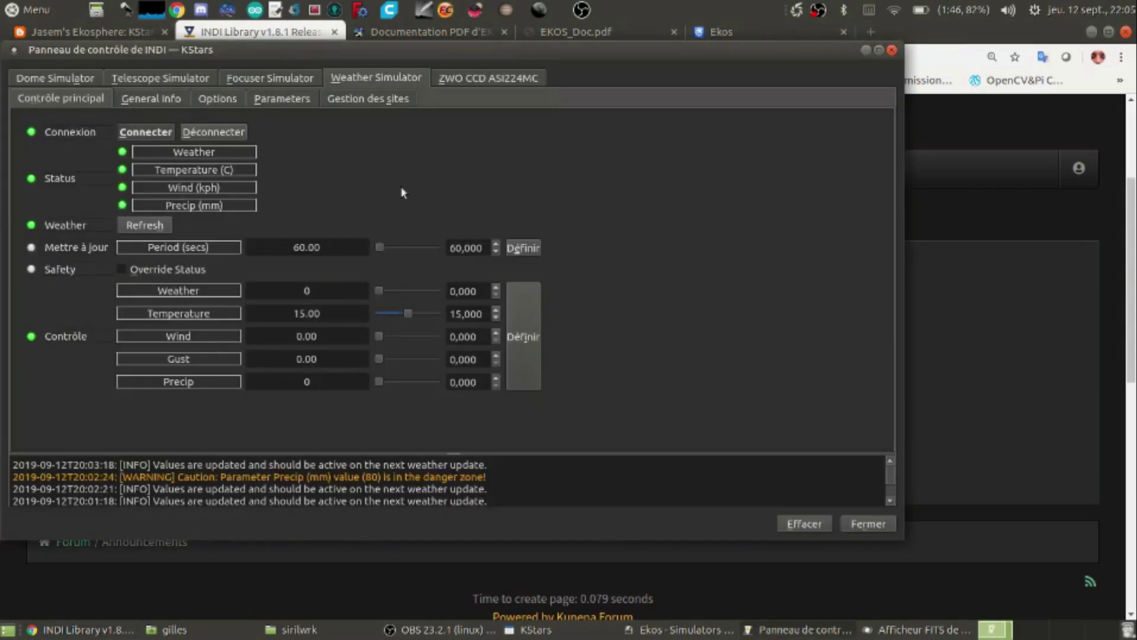
left_click(257, 77)
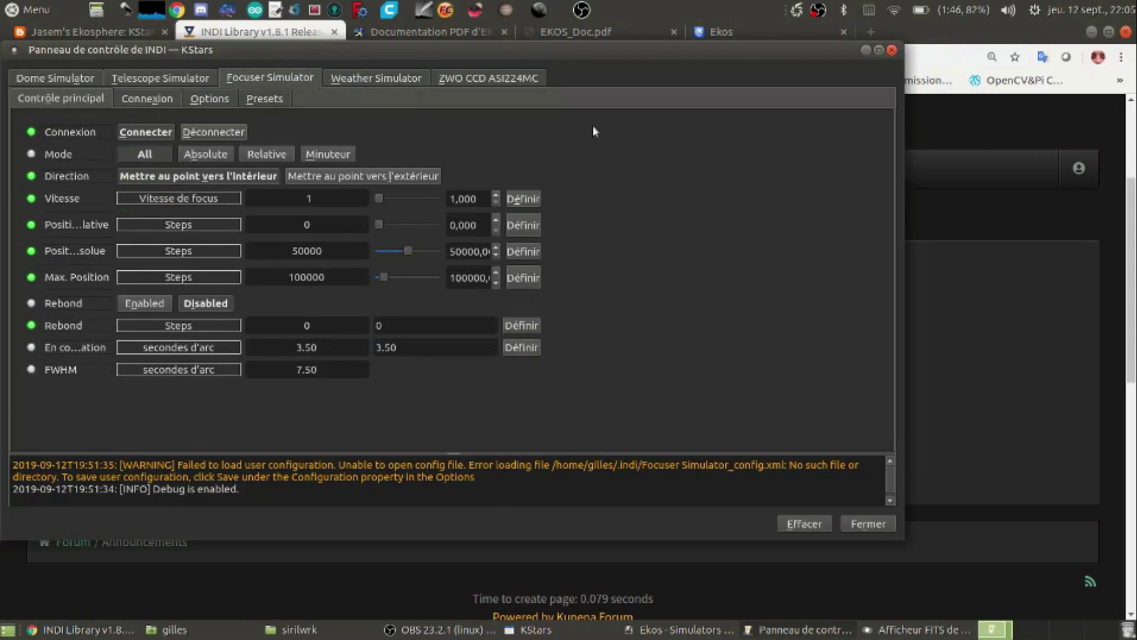
left_click_drag(633, 52, 673, 55)
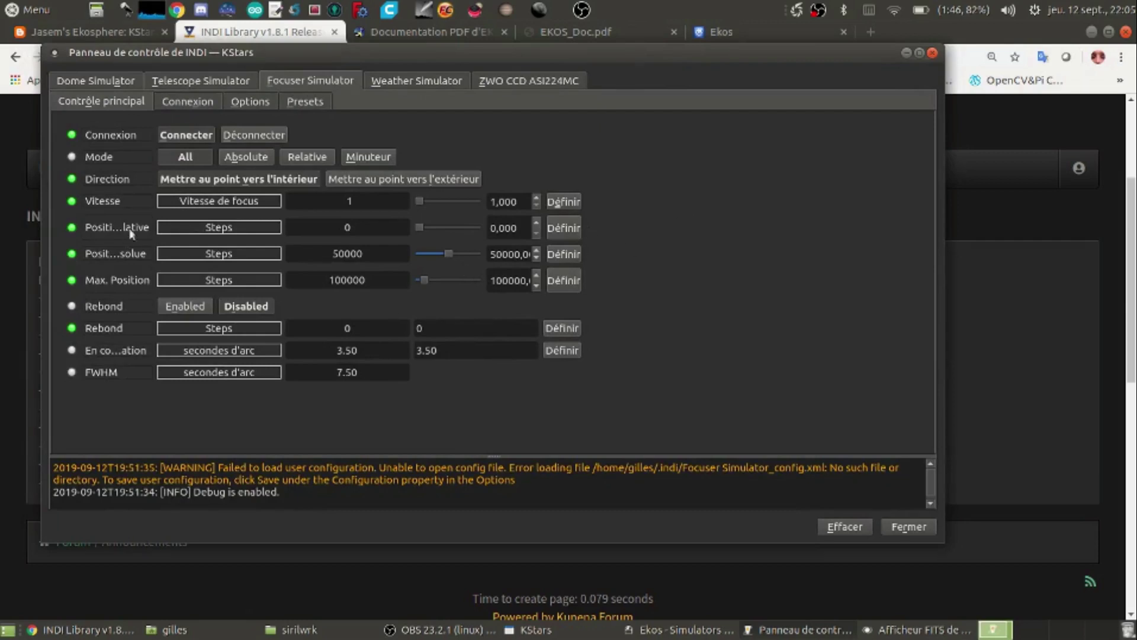
left_click(184, 305)
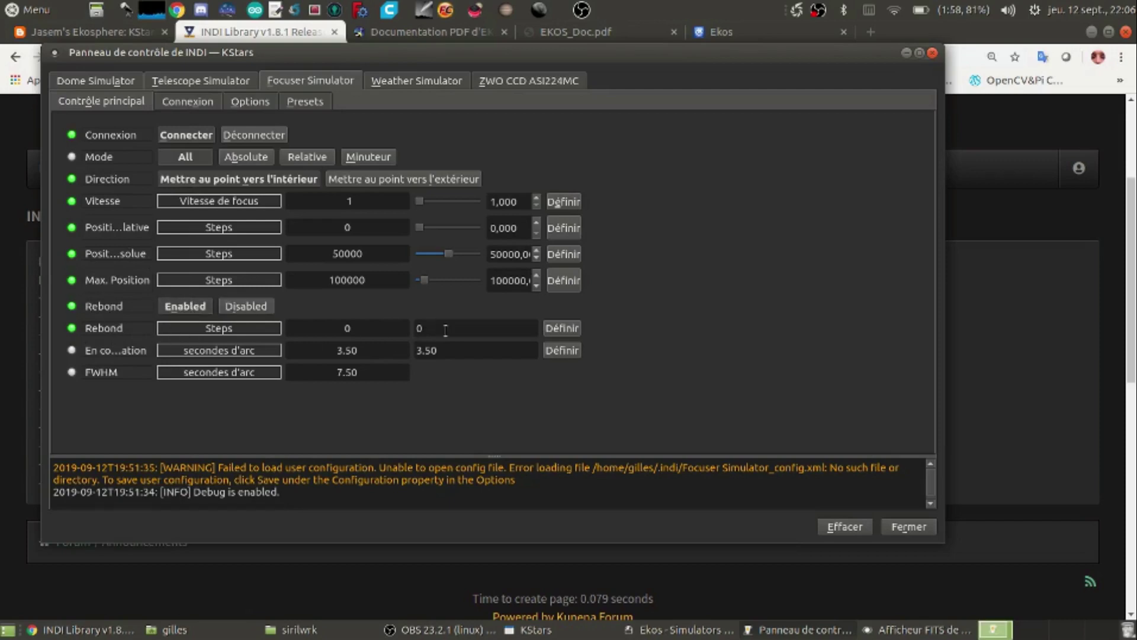
Set the Focuser Simulator's backlash (Rebond) to 100 steps and apply it.
double_click(325, 328)
left_click_drag(469, 329, 400, 336)
type("100")
left_click(566, 328)
Switch to the browser and read the webastro forum post sharing the French Ekos PDF documentation.
left_click(418, 33)
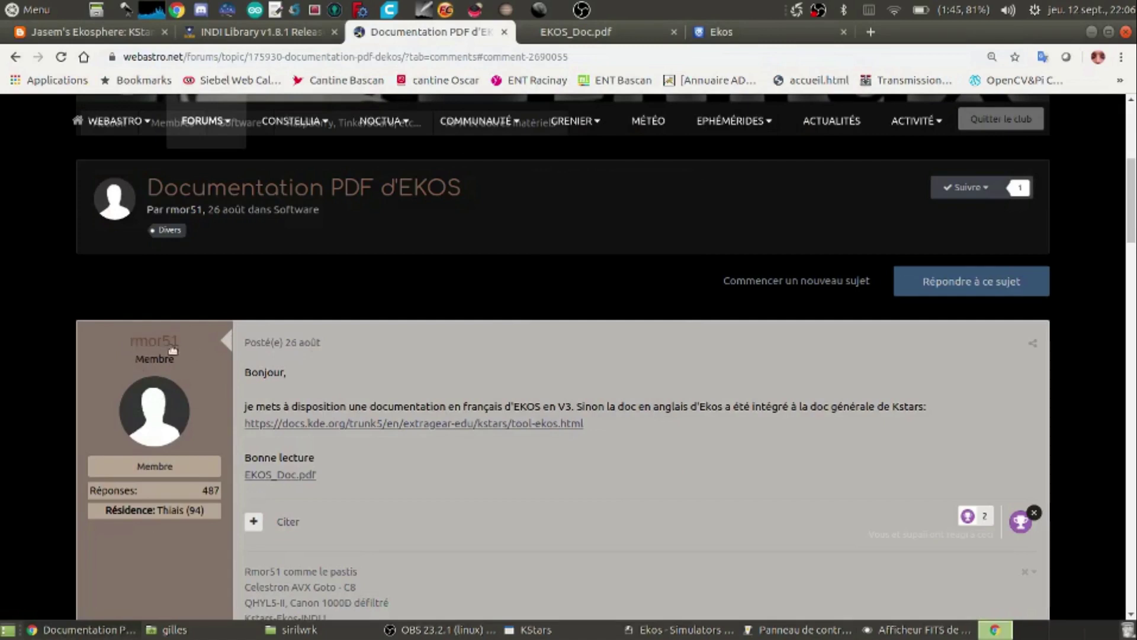
scroll(436, 343, "down", 2)
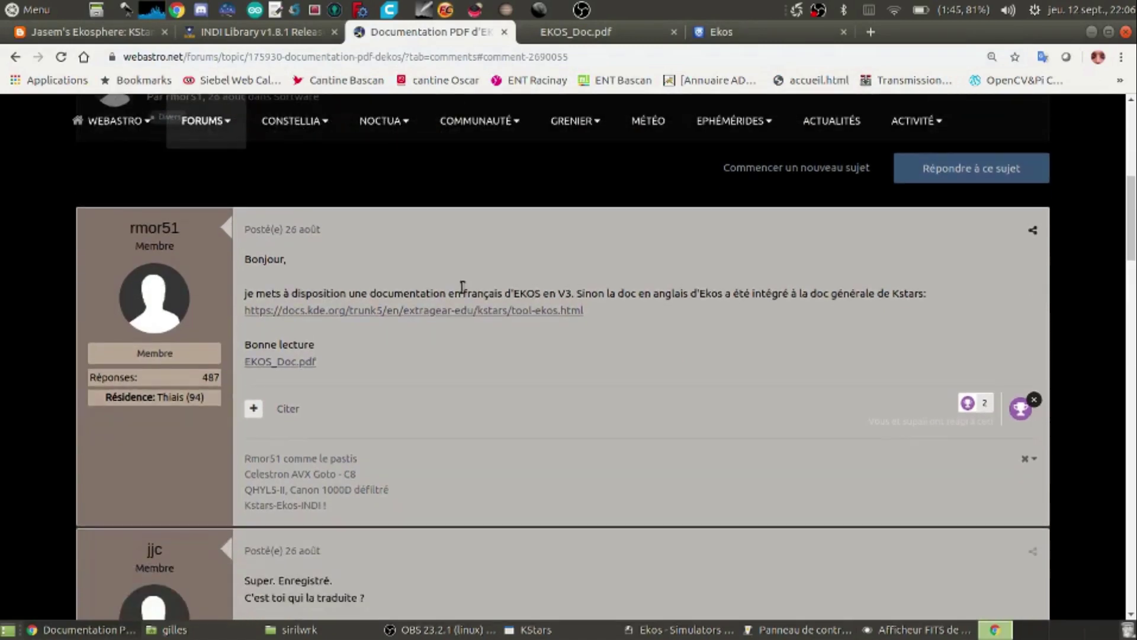
scroll(728, 356, "up", 2)
scroll(729, 356, "down", 2)
Look through the introduction and feature list of the English Ekos documentation on docs.kde.org.
left_click(717, 32)
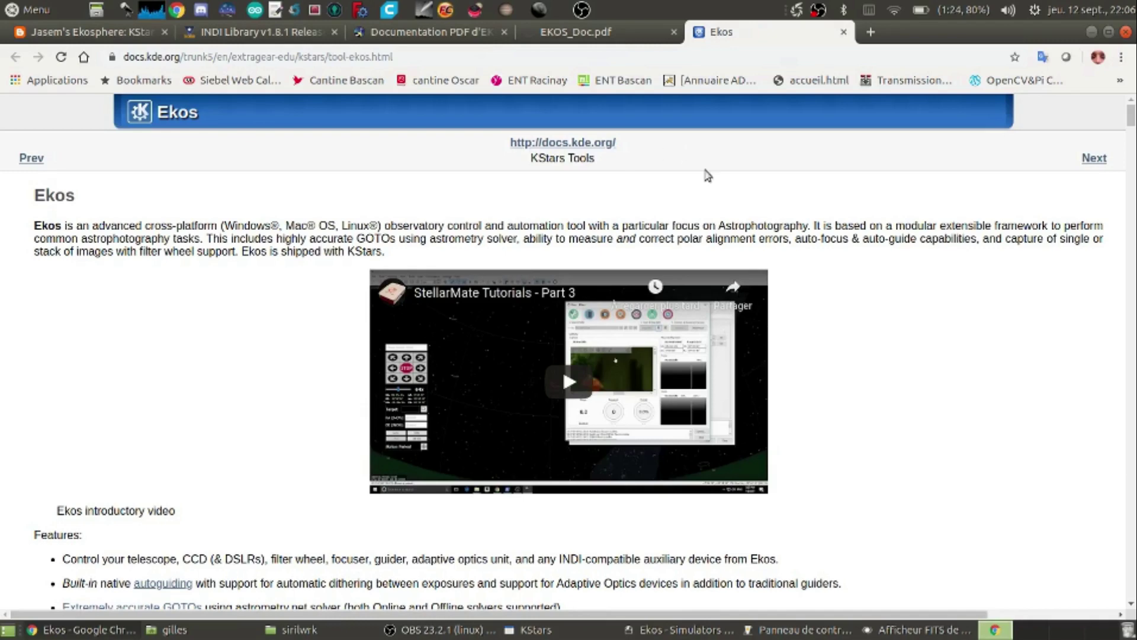
scroll(625, 400, "down", 4)
scroll(625, 400, "down", 4)
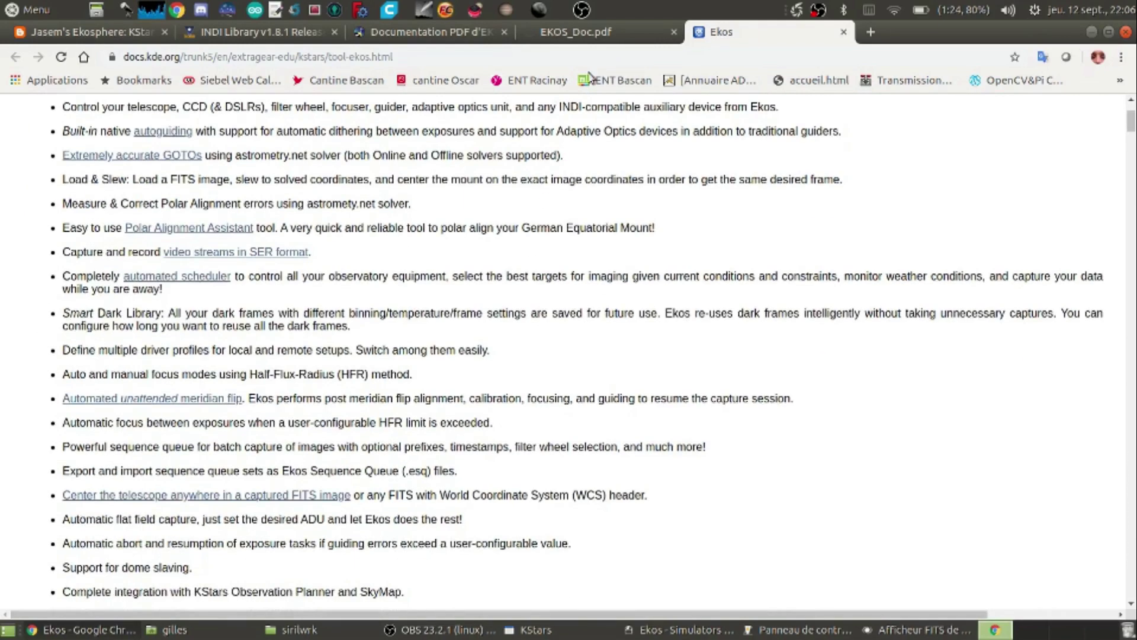
Look through the French EKOS_Doc.pdf from its table of contents through features, requirements and Ekos options to the dark library section.
left_click(583, 32)
scroll(523, 396, "down", 12)
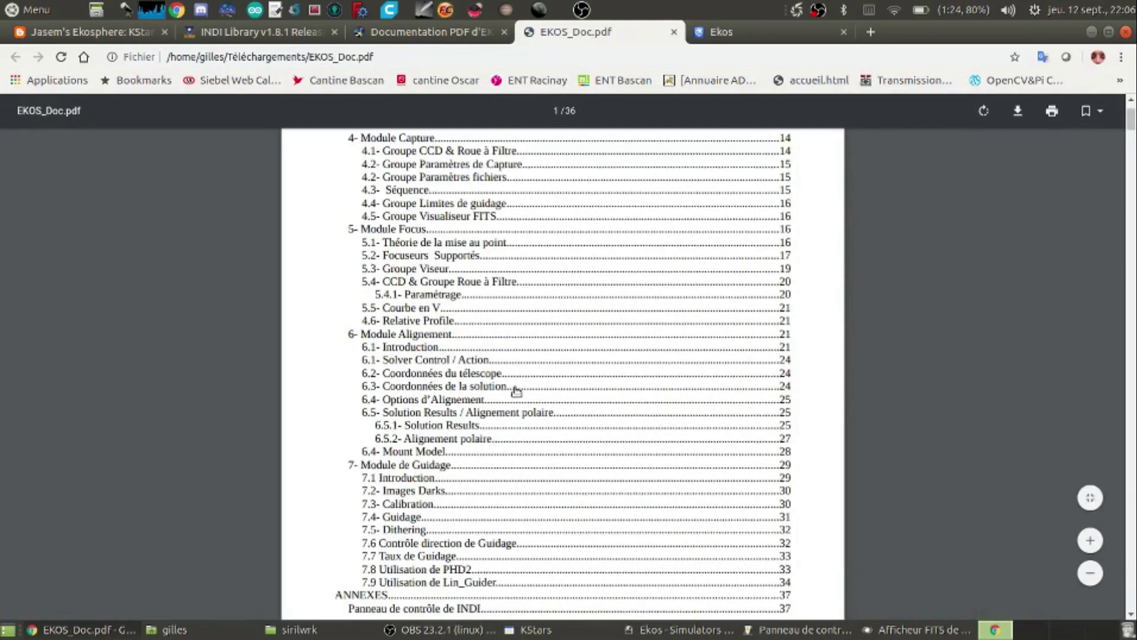
scroll(515, 397, "down", 10)
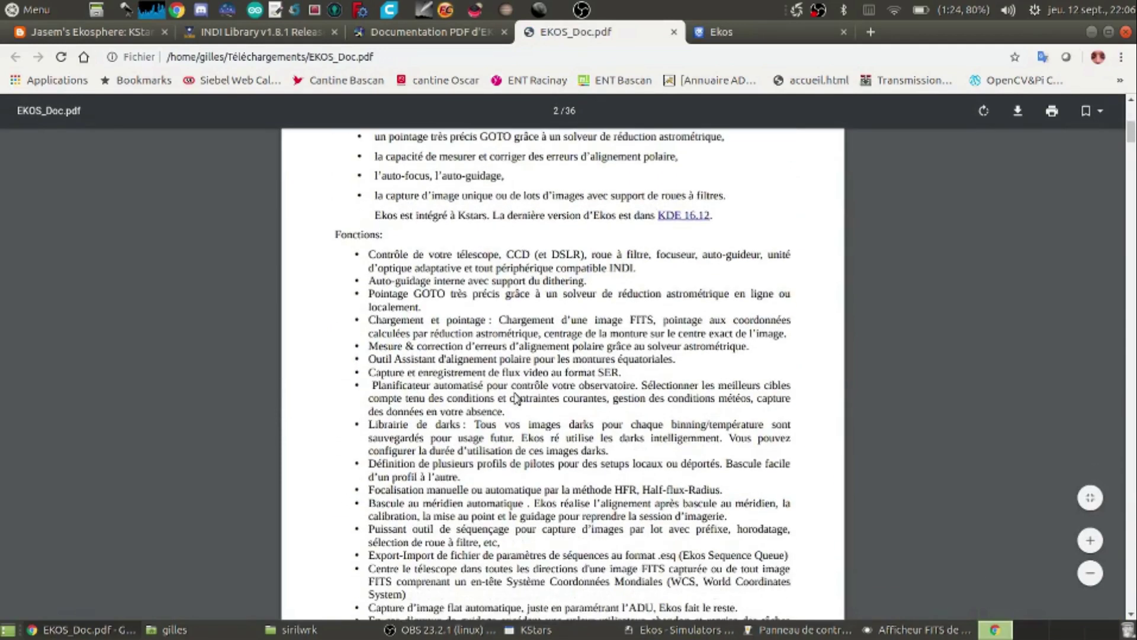
scroll(515, 397, "down", 8)
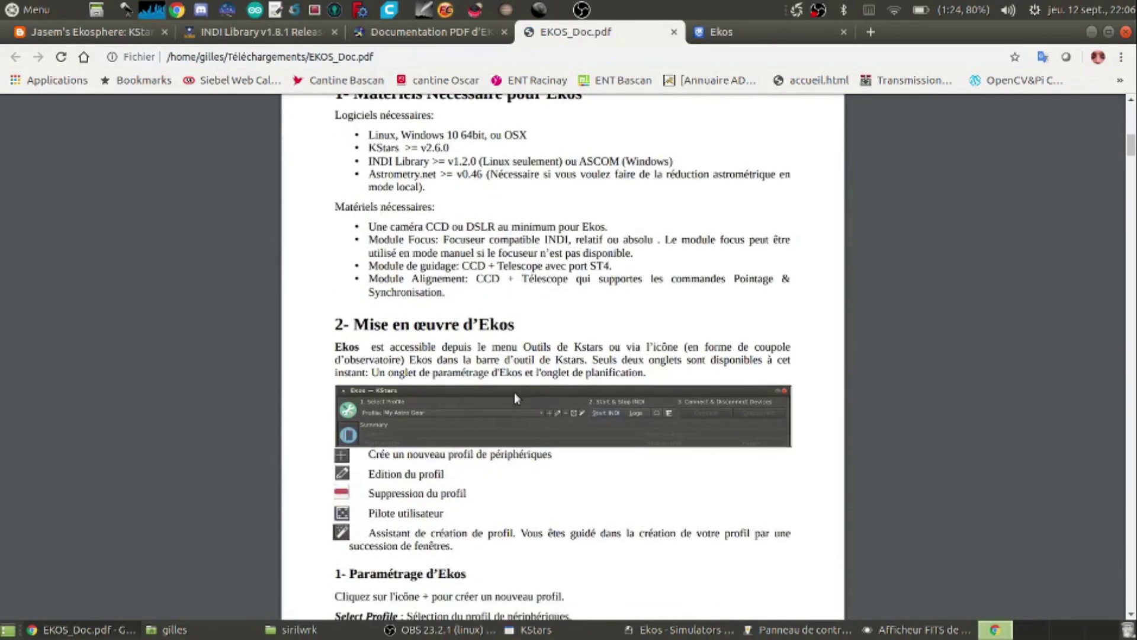
scroll(511, 386, "down", 15)
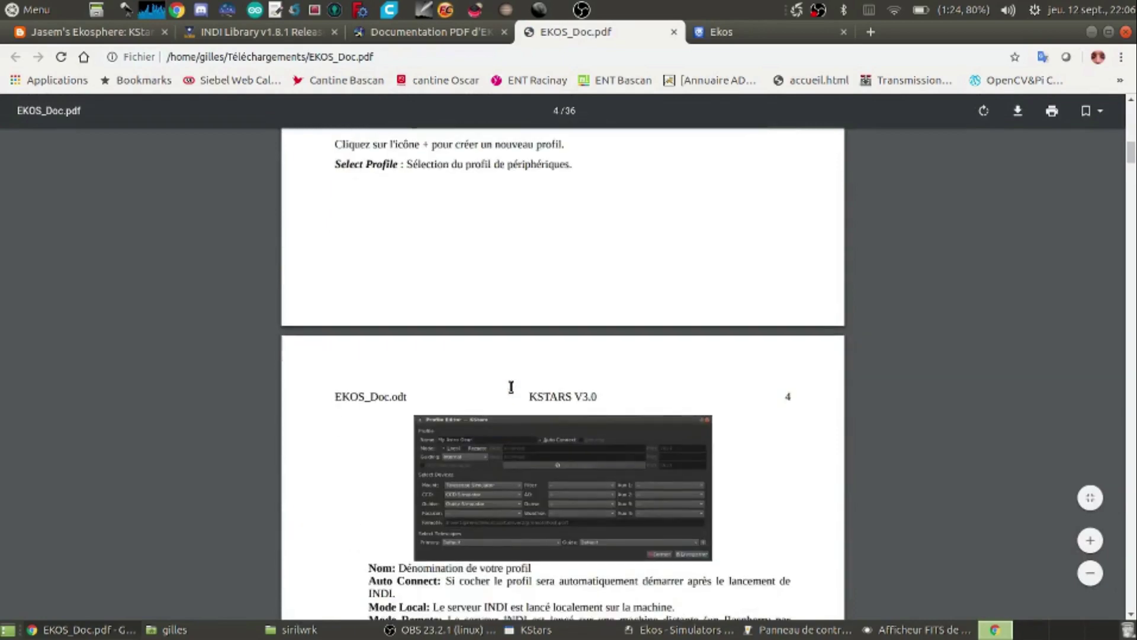
scroll(511, 386, "down", 18)
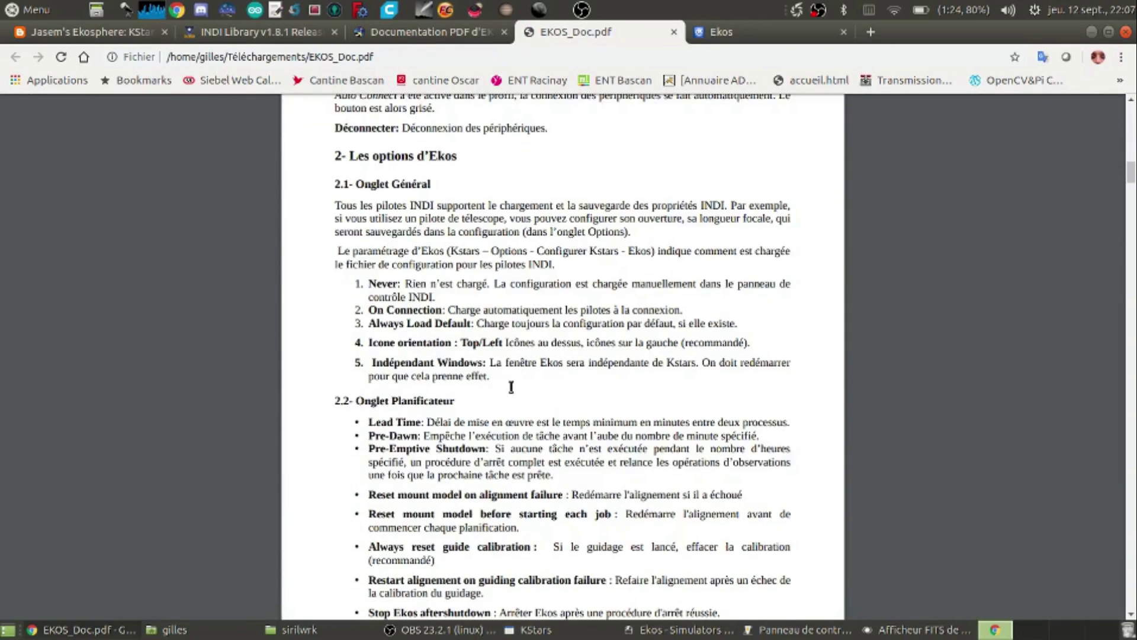
scroll(588, 436, "down", 4)
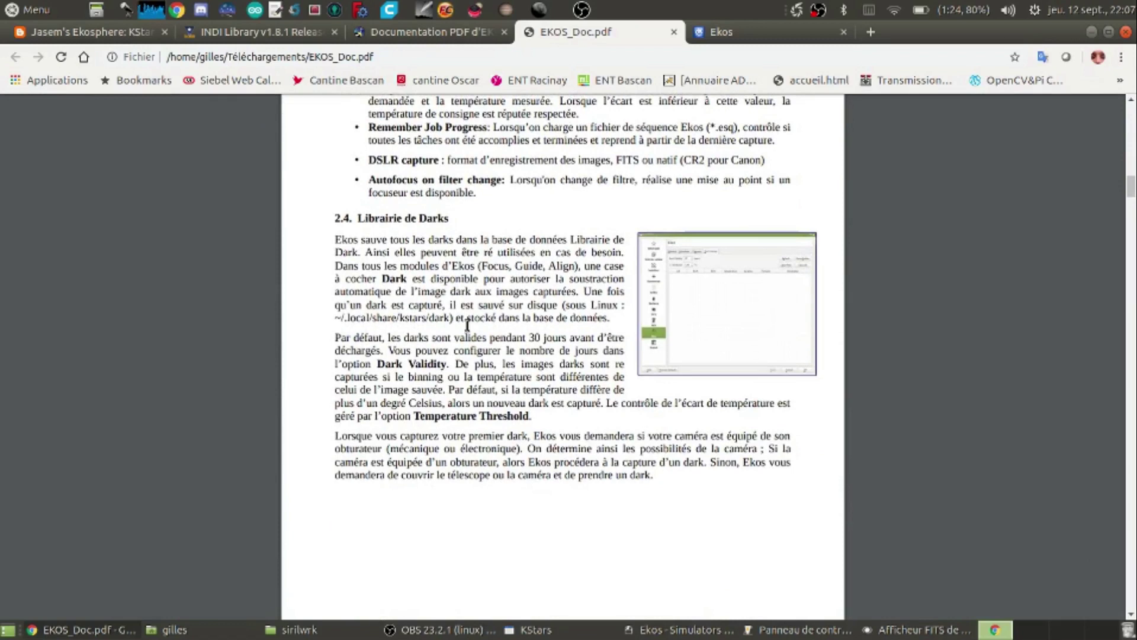
Look through the scheduler chapter "3- Le planificateur" of the French PDF, including the mosaic instructions and the observatory startup and shutdown procedures.
scroll(503, 308, "down", 10)
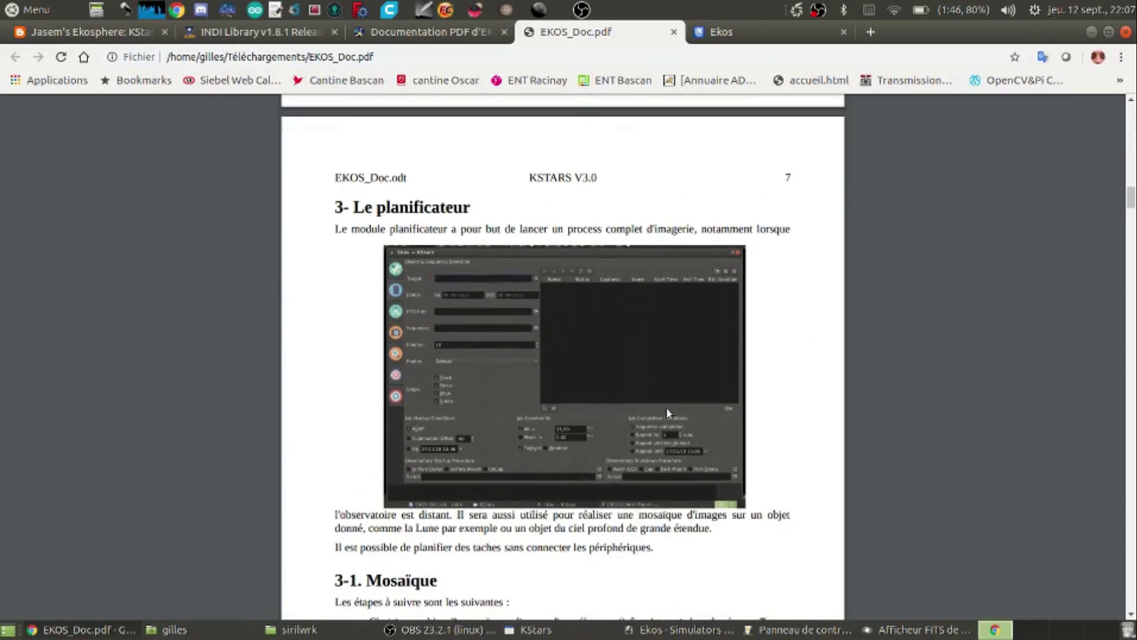
scroll(503, 356, "down", 6)
scroll(450, 327, "down", 5)
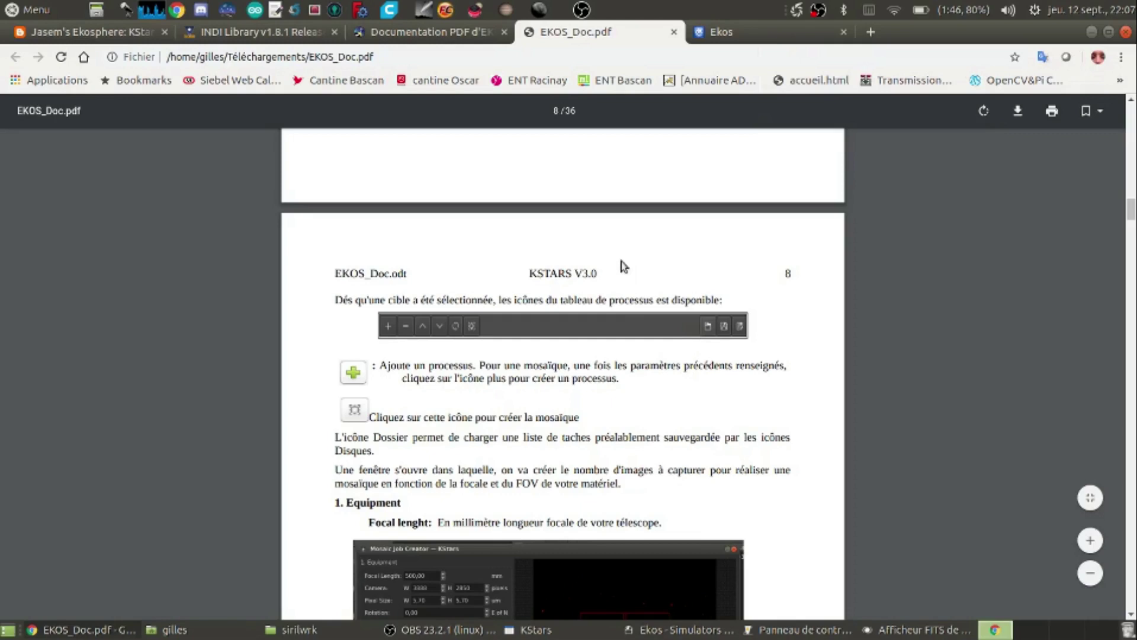
scroll(596, 284, "down", 7)
scroll(596, 284, "down", 15)
scroll(563, 352, "down", 13)
Return to the English Ekos documentation on docs.kde.org and view its illustrations of the Ekos window and the KStars Tools menu.
left_click(719, 33)
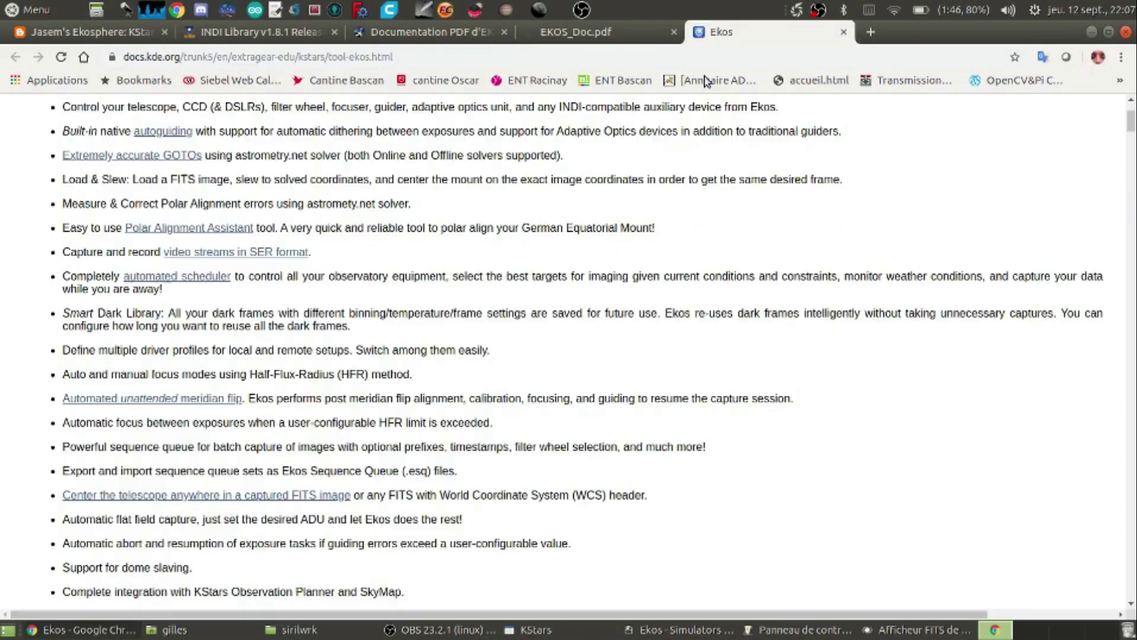
scroll(471, 308, "down", 13)
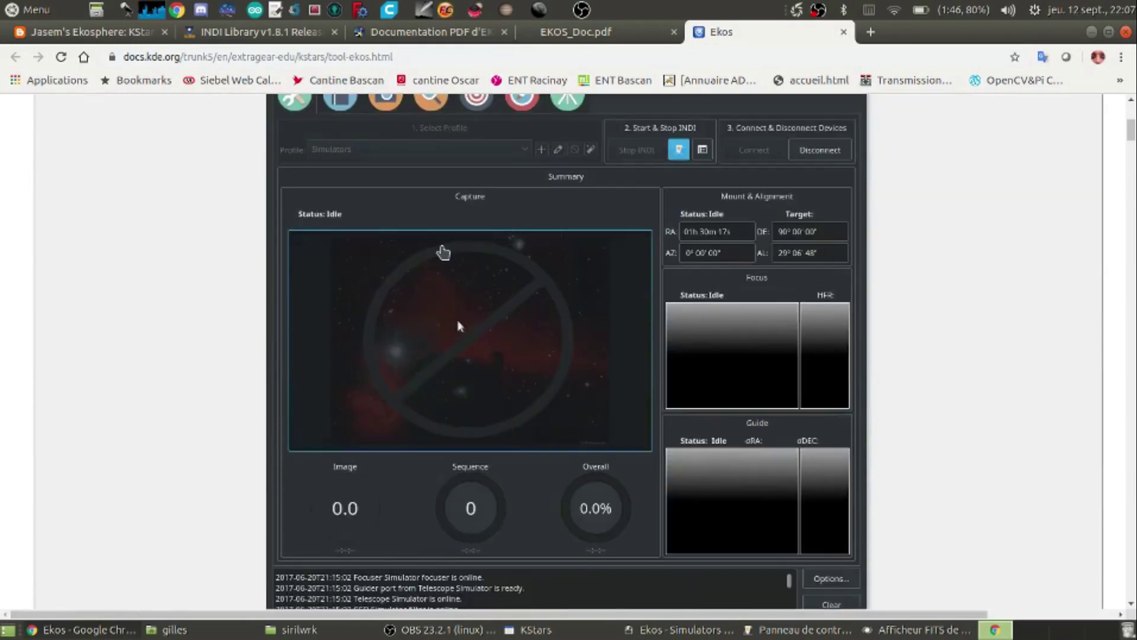
scroll(459, 325, "down", 6)
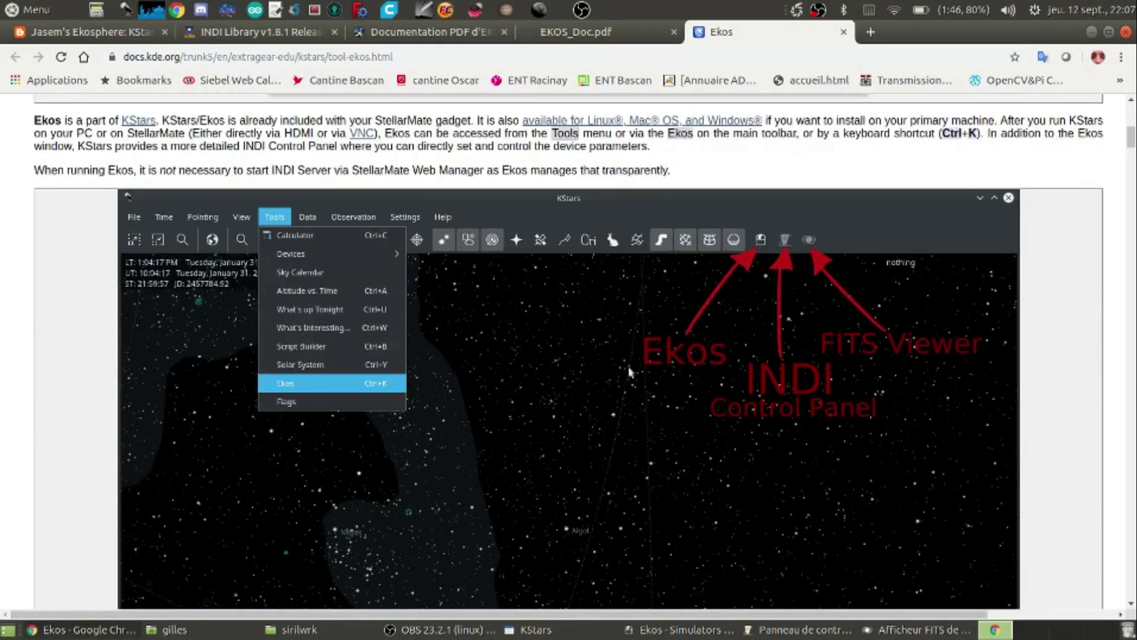
Go back to EKOS_Doc.pdf and read section "3-2. Planification" on scheduling capture sequences.
left_click(585, 42)
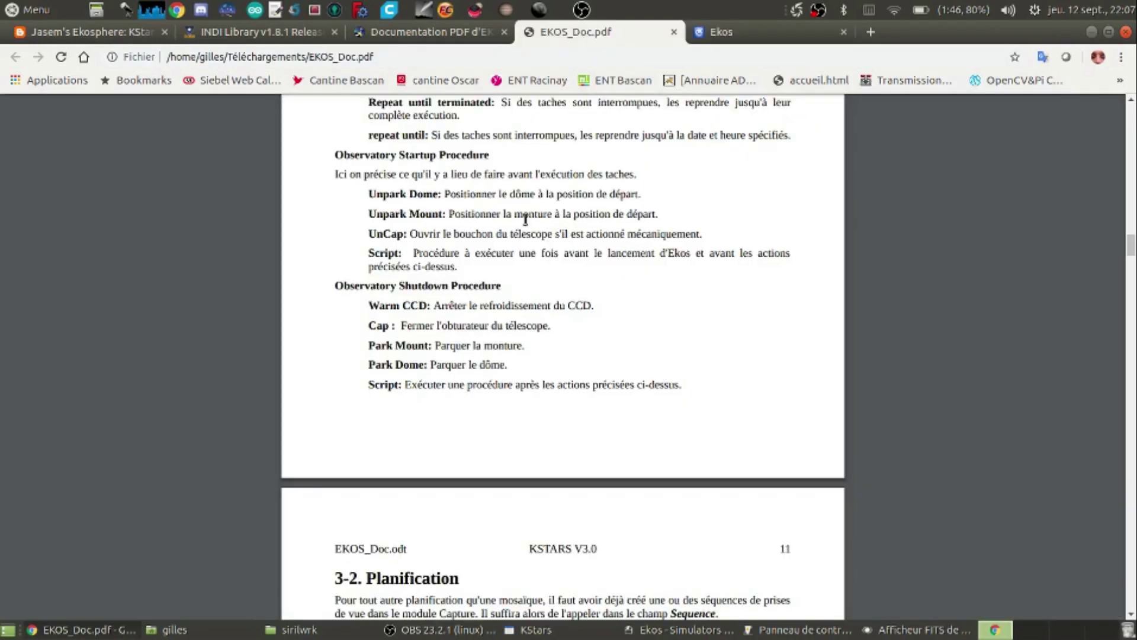
scroll(472, 401, "down", 12)
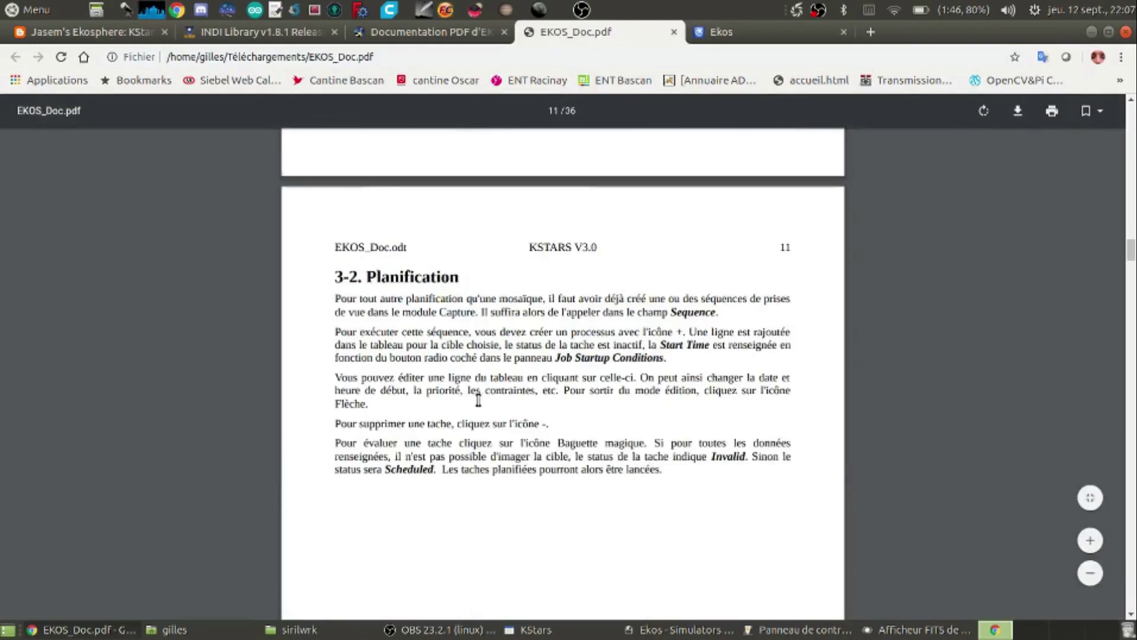
left_click(740, 37)
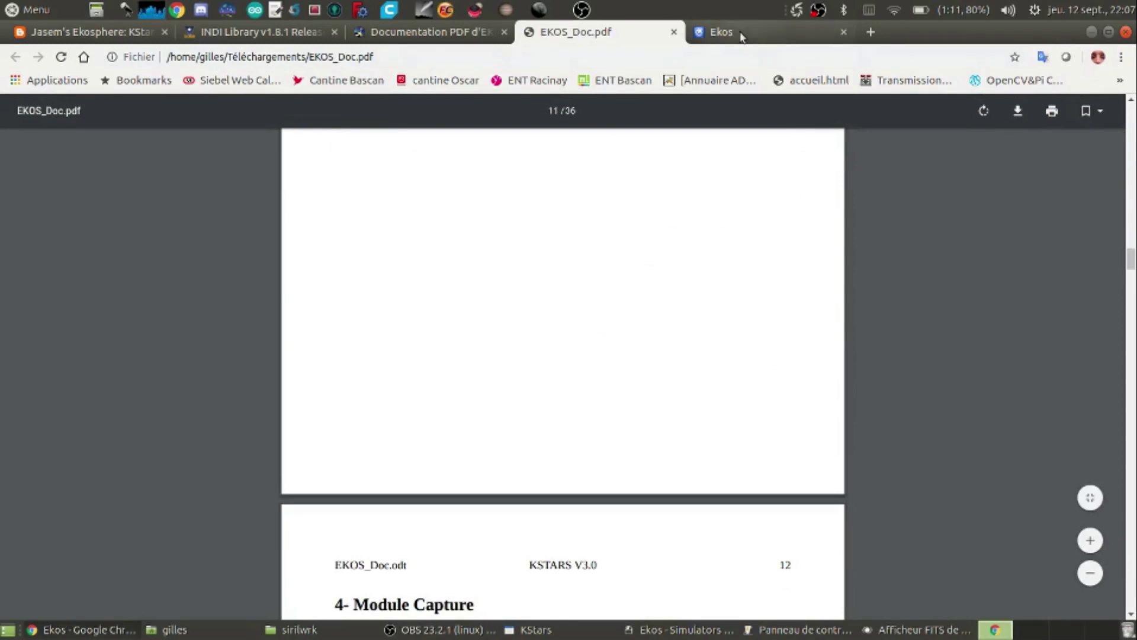
left_click(627, 36)
Look through the "4- Module Capture" chapter of the PDF, covering CCD settings, sequences, guiding limits and the FITS viewer group.
scroll(815, 363, "down", 1)
scroll(816, 363, "down", 4)
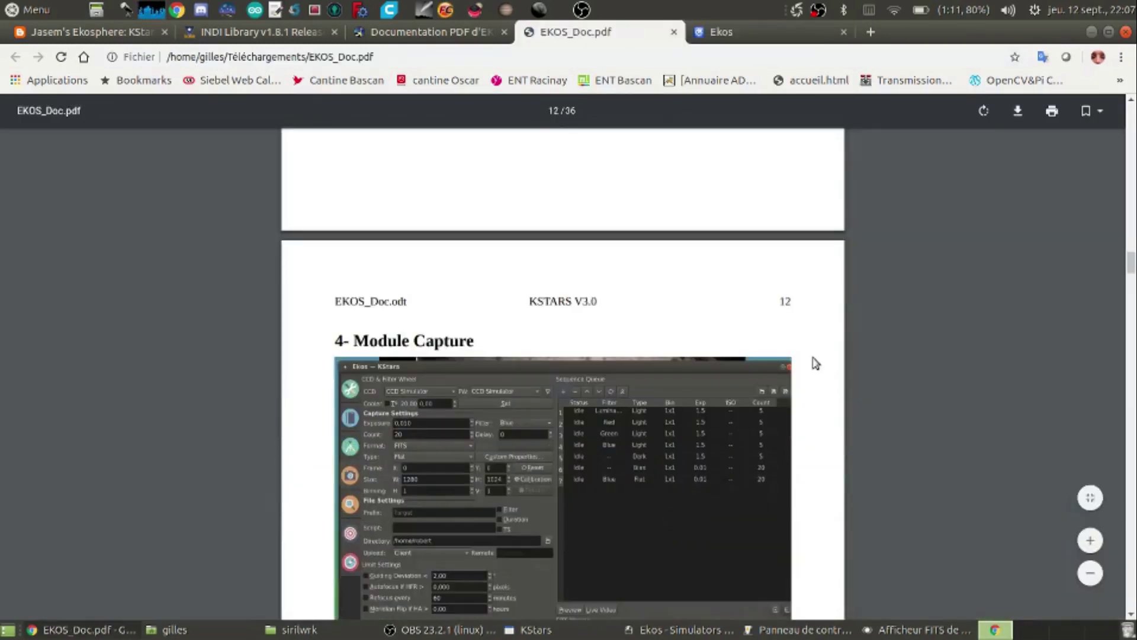
scroll(815, 363, "down", 13)
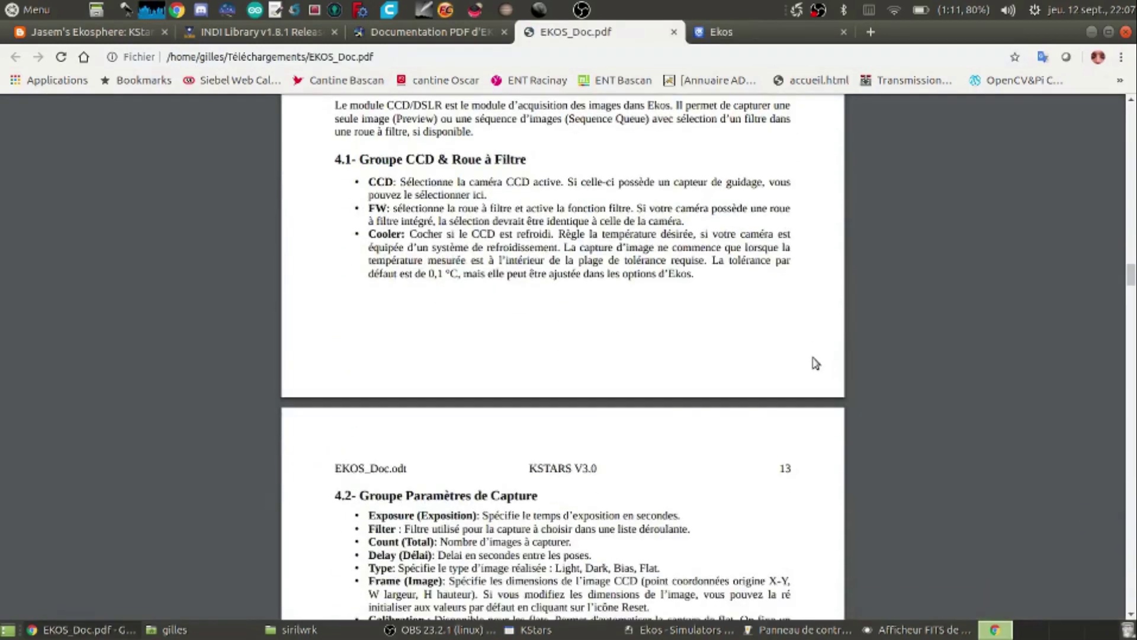
scroll(816, 363, "down", 10)
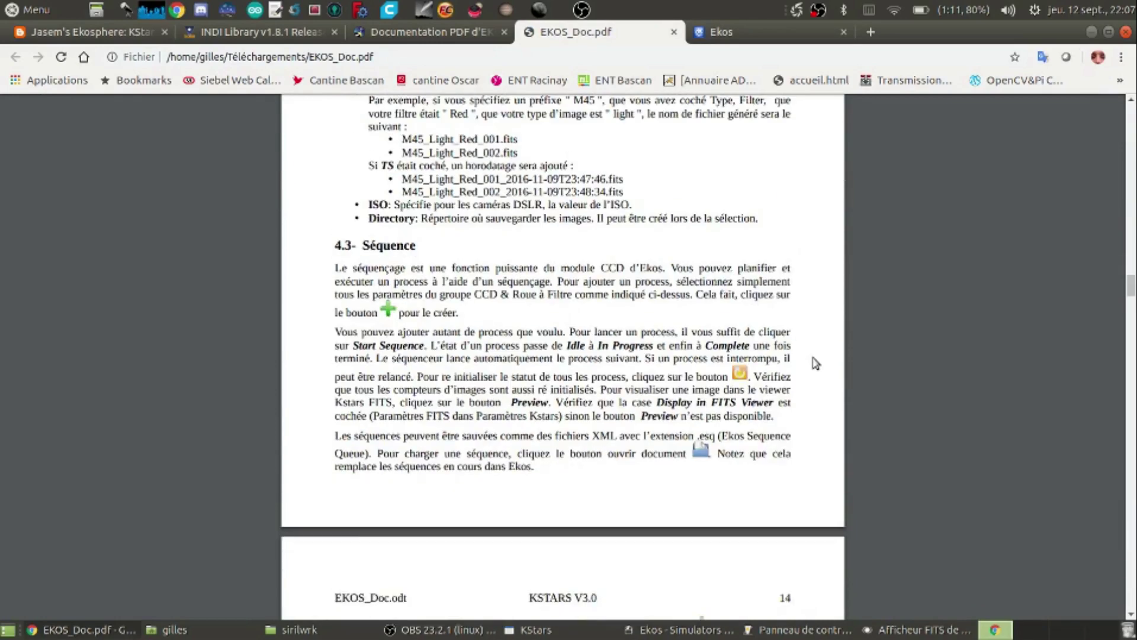
scroll(815, 363, "down", 9)
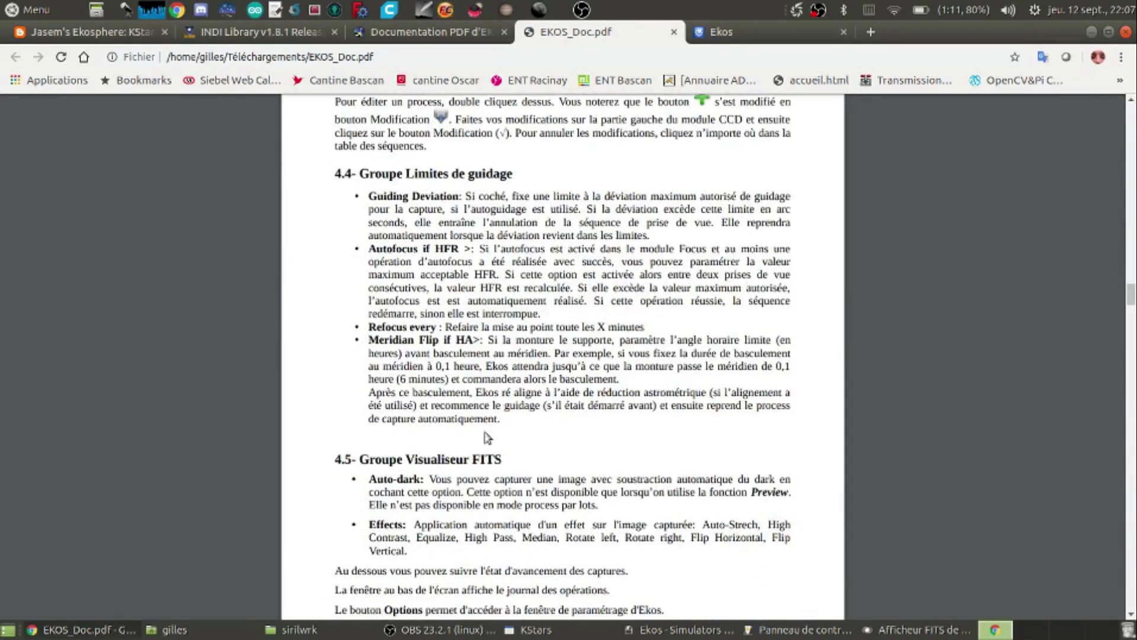
Look through the focus module chapter of the PDF, covering HFR theory, focuser settings, the V-curve and the relative profile.
scroll(490, 426, "down", 11)
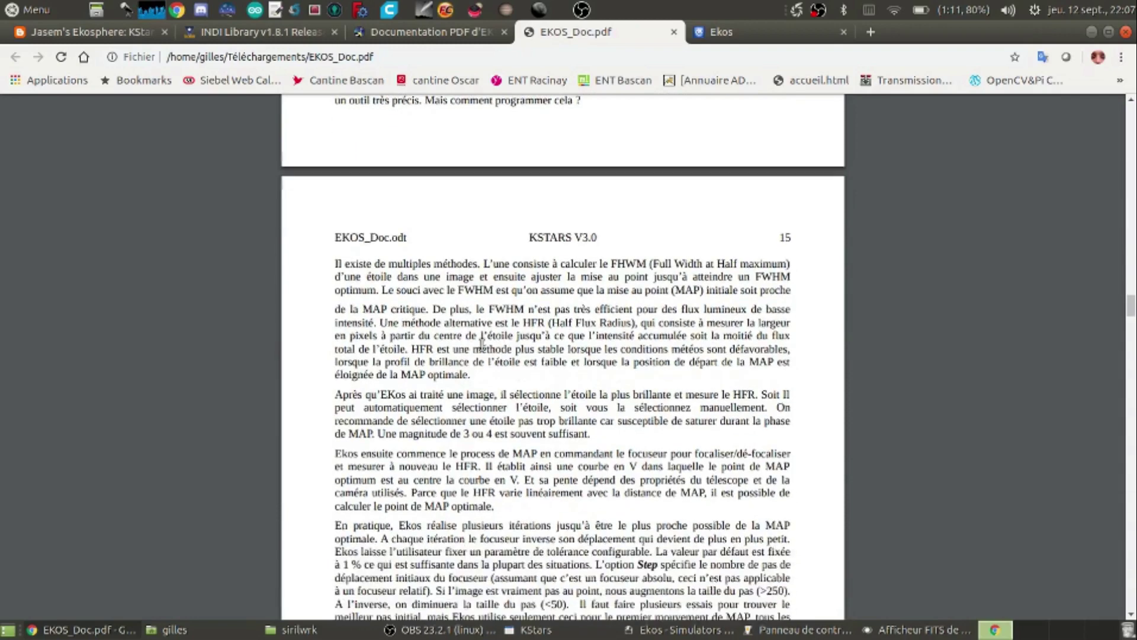
scroll(506, 363, "down", 12)
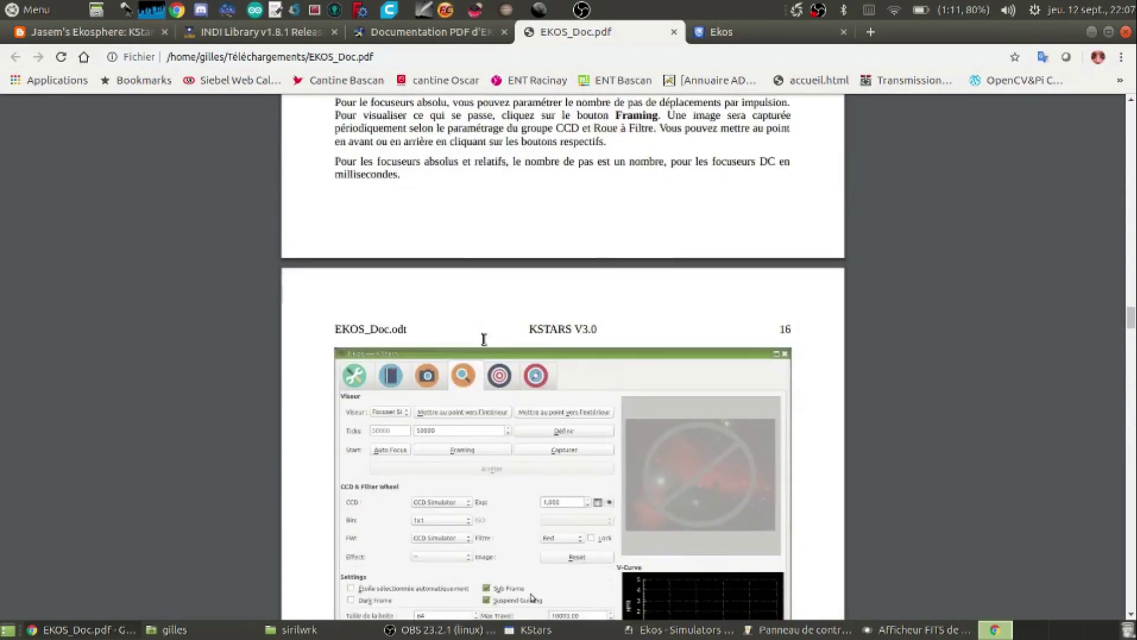
scroll(498, 364, "down", 20)
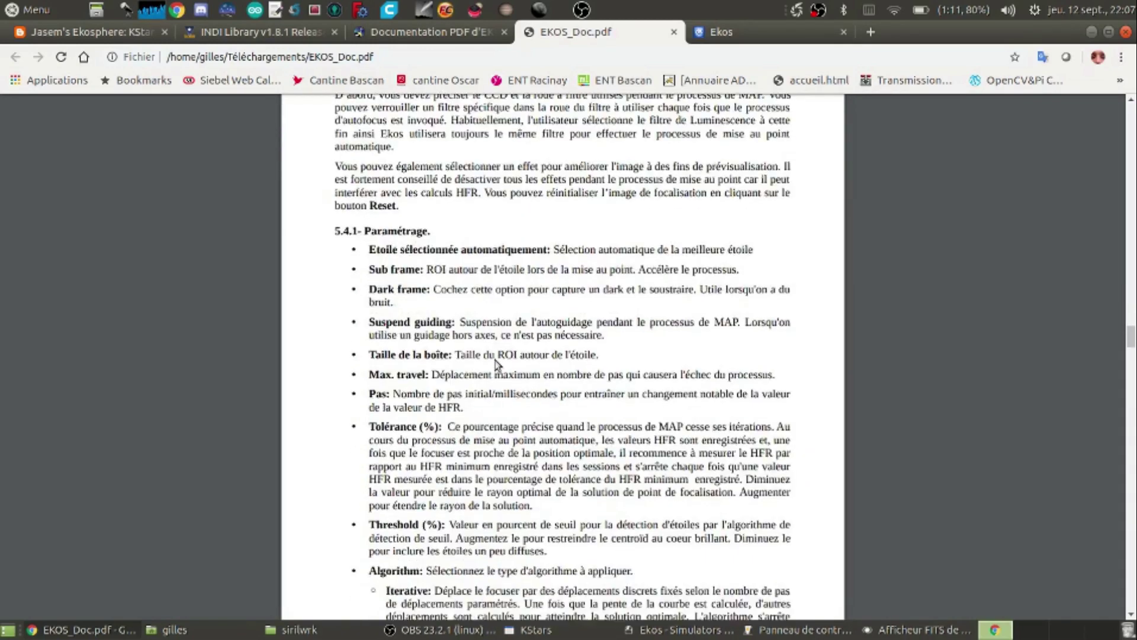
scroll(497, 364, "down", 15)
scroll(358, 354, "up", 8)
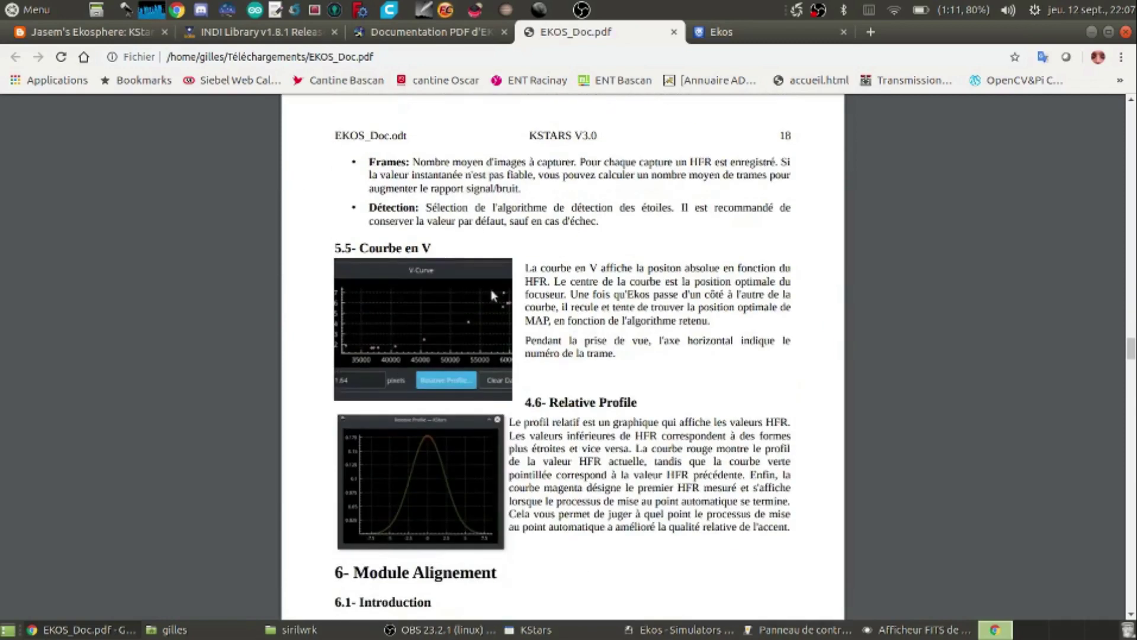
scroll(583, 288, "down", 3)
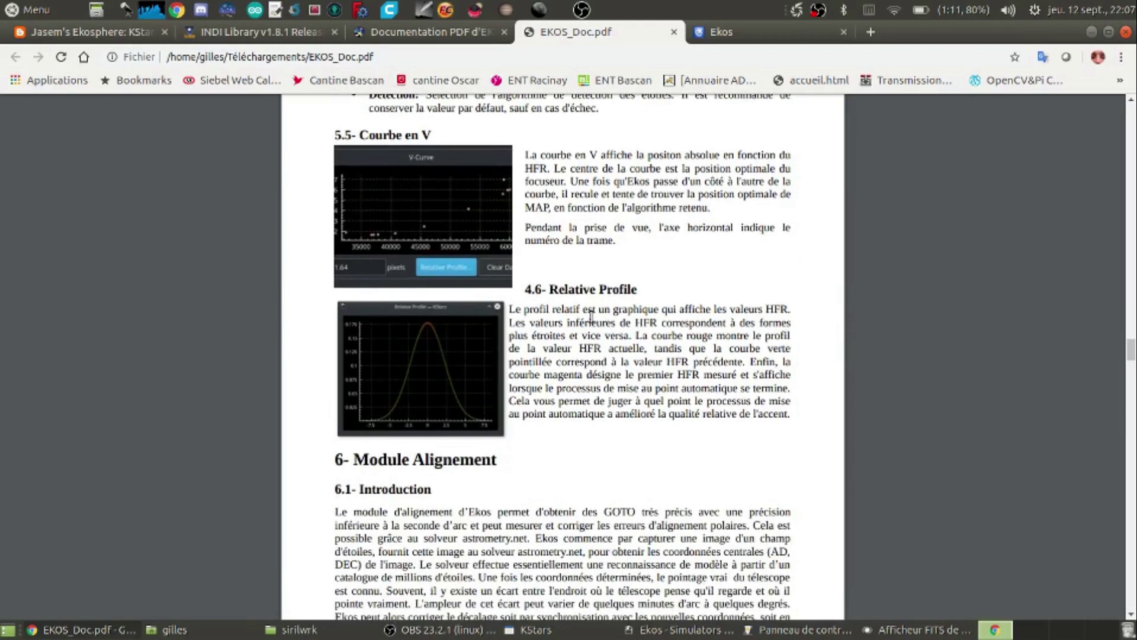
Look through the "6- Module Alignement" chapter of the PDF, including the astrometry index file table and the alignment window illustration.
scroll(585, 275, "down", 3)
scroll(583, 277, "down", 12)
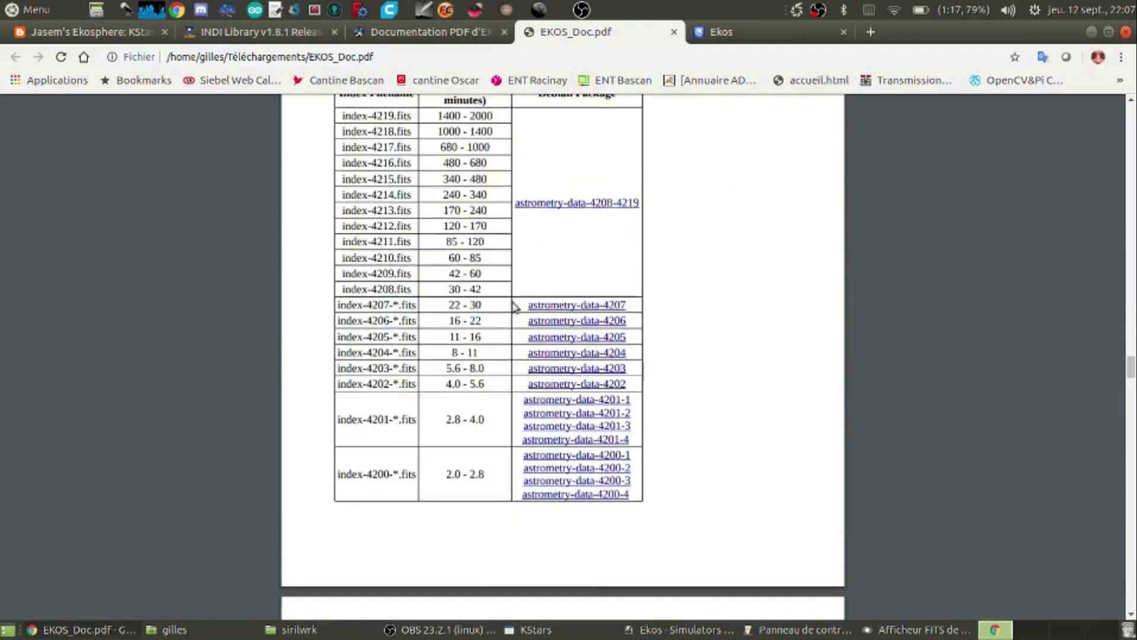
scroll(654, 265, "down", 9)
scroll(594, 414, "down", 4)
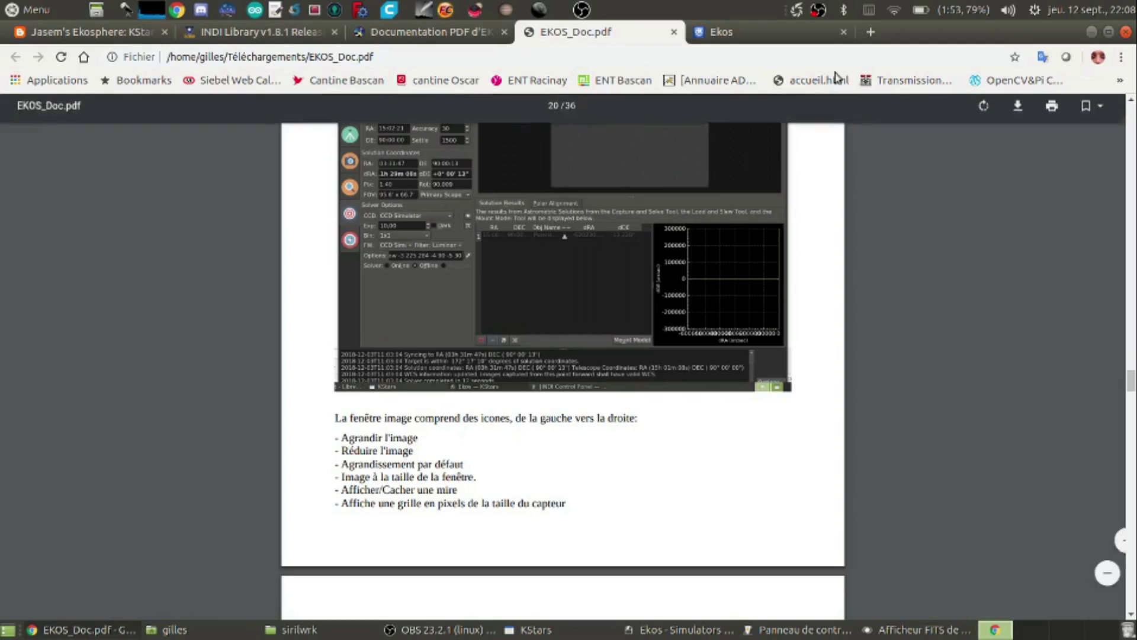
Stop the screen recording in OBS.
left_click(817, 12)
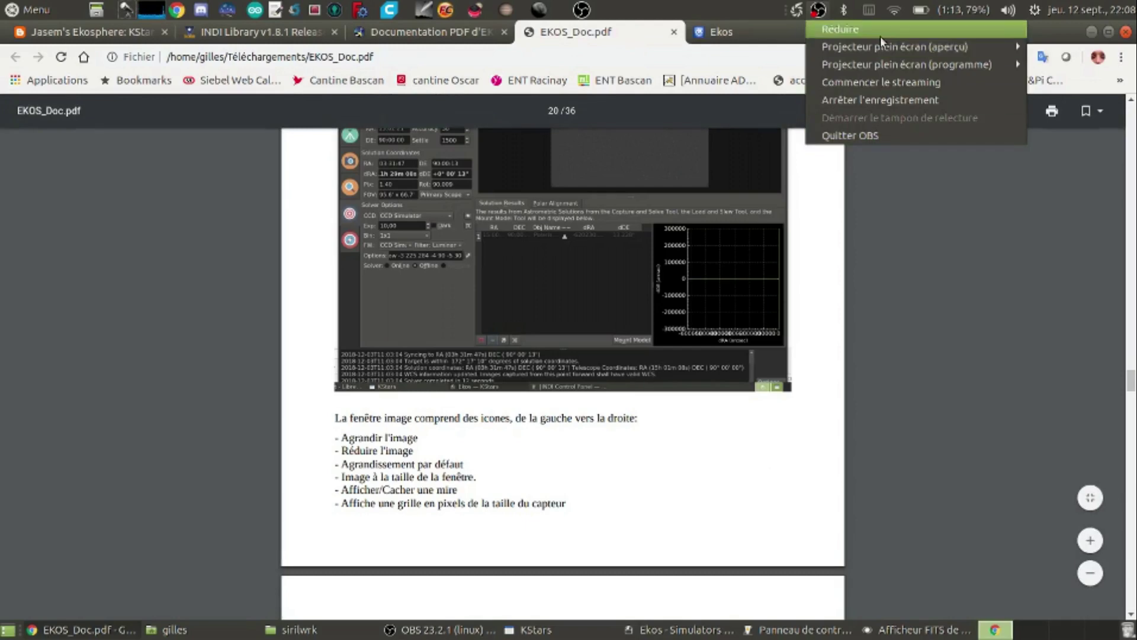
left_click(891, 99)
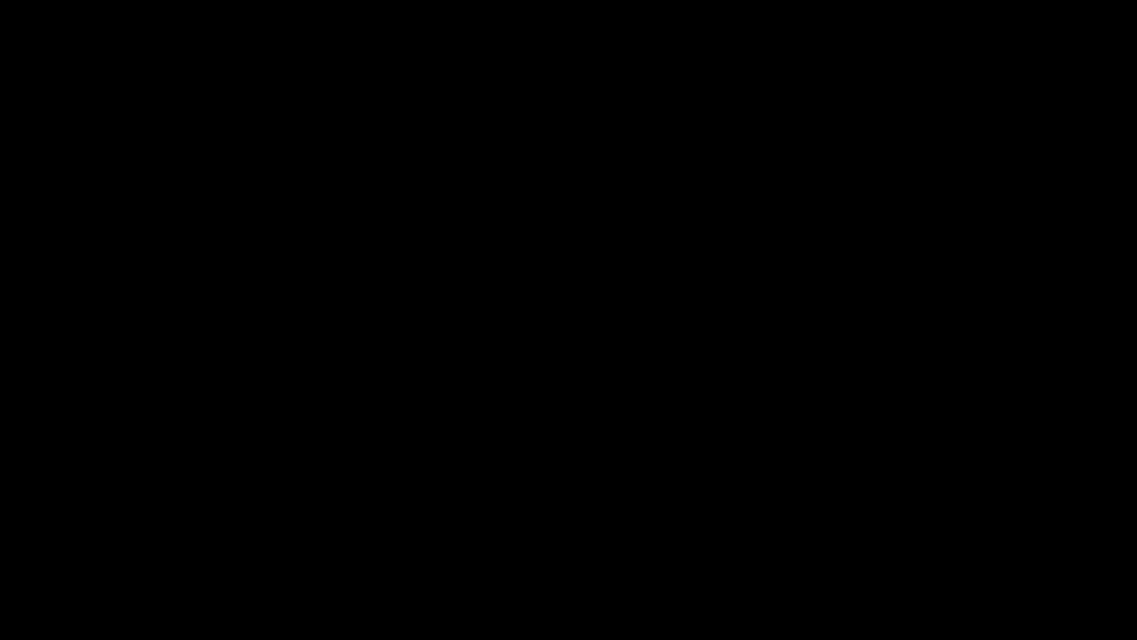